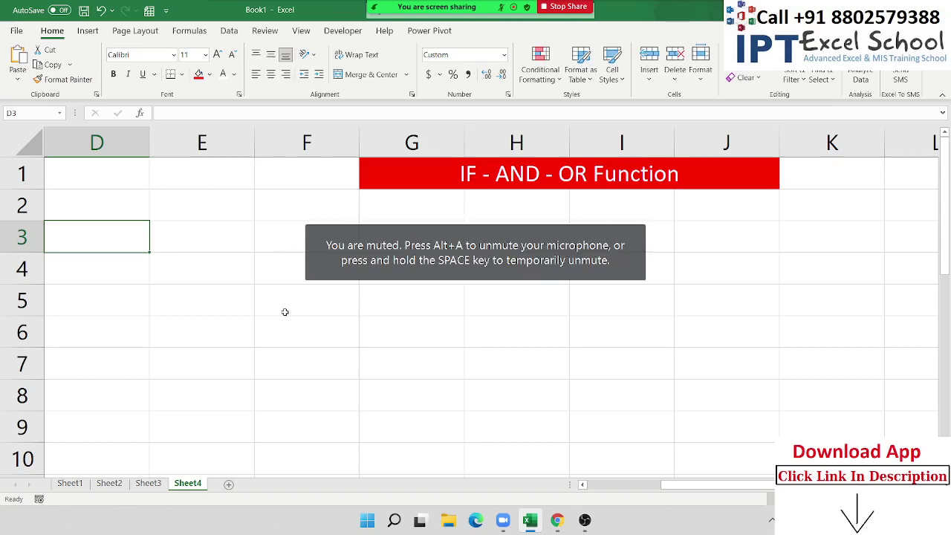
Show the hidden tray icons, return to the blank Excel sheet, and bring up Zoom's participant list.
click(771, 520)
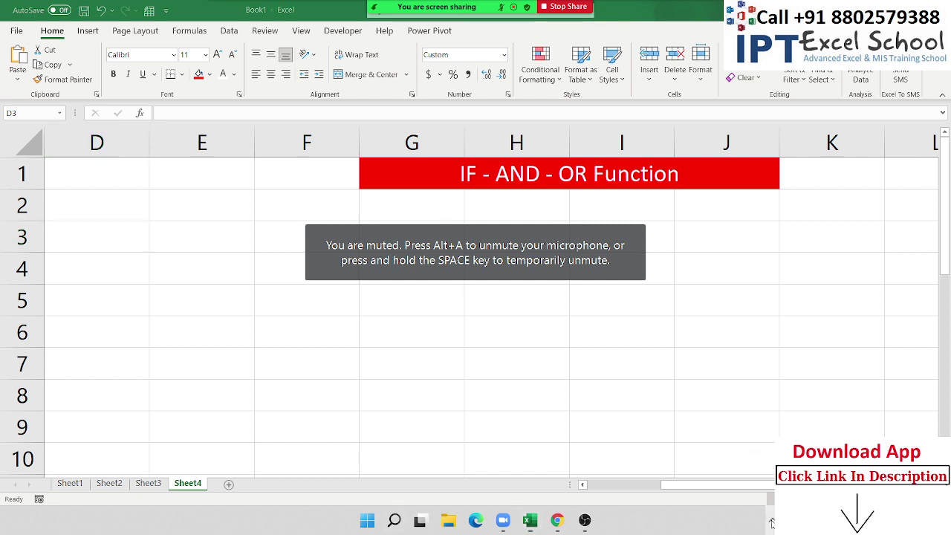
click(447, 290)
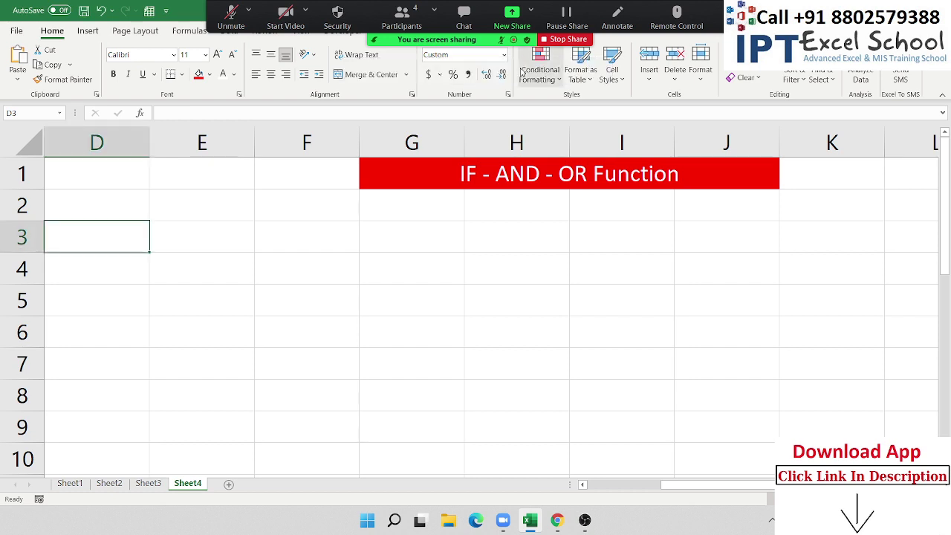
click(402, 22)
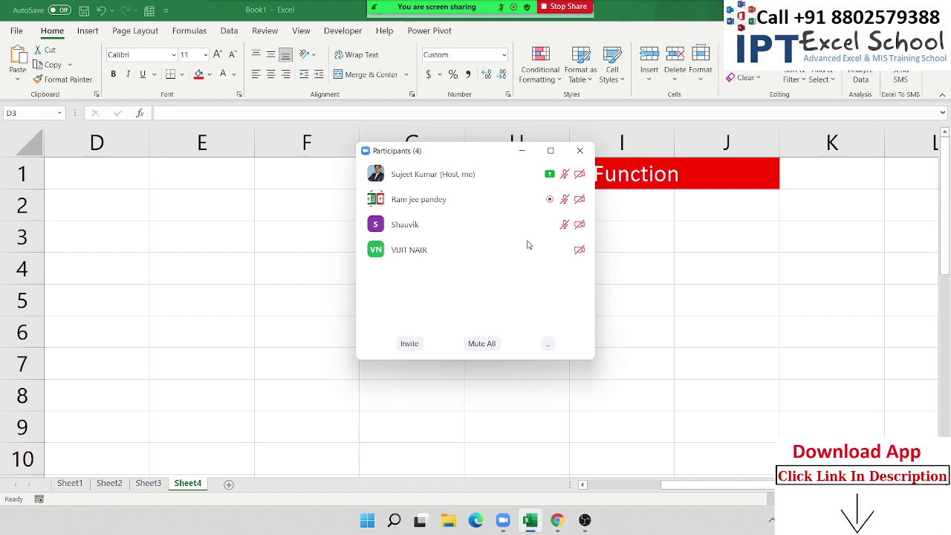
Grant one attendee Allow to Record Local Files in Participants, then close the Participants window.
click(580, 150)
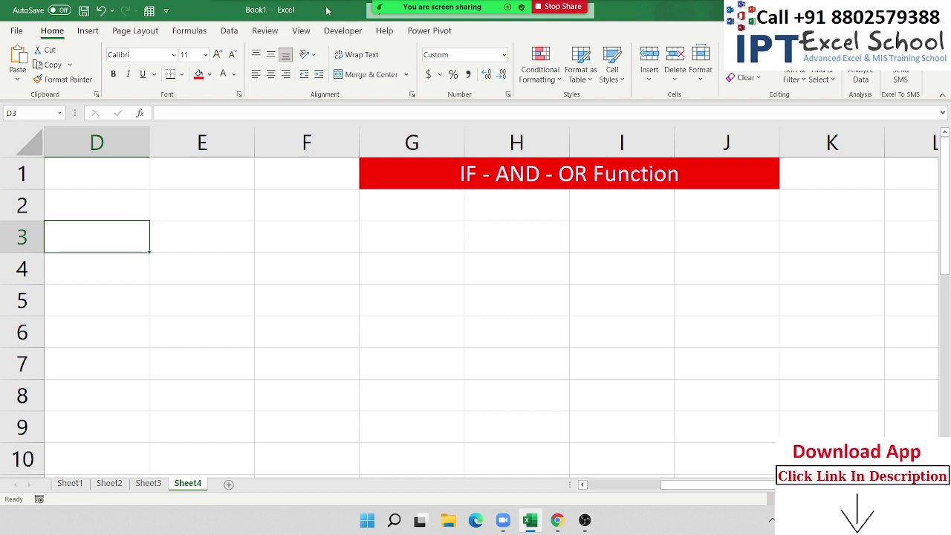
mouse_move(447, 11)
click(401, 9)
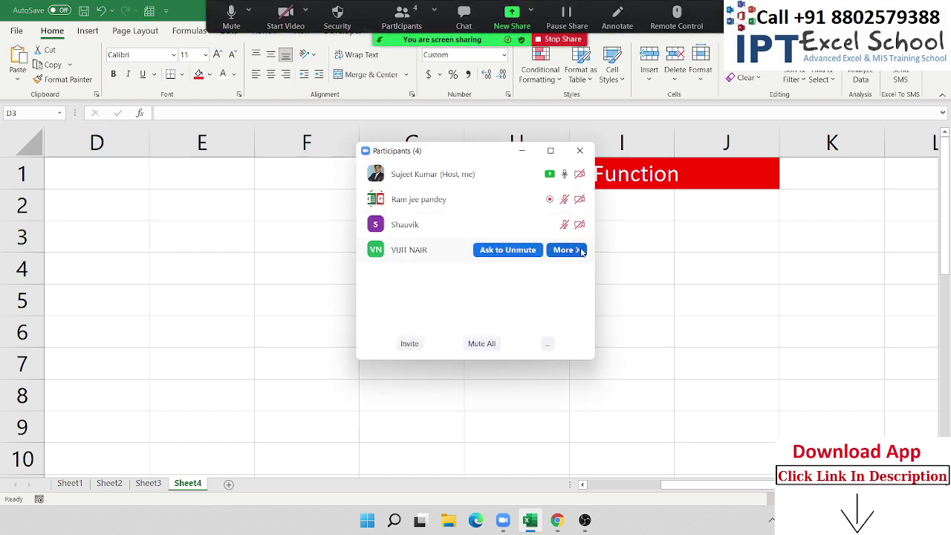
click(567, 248)
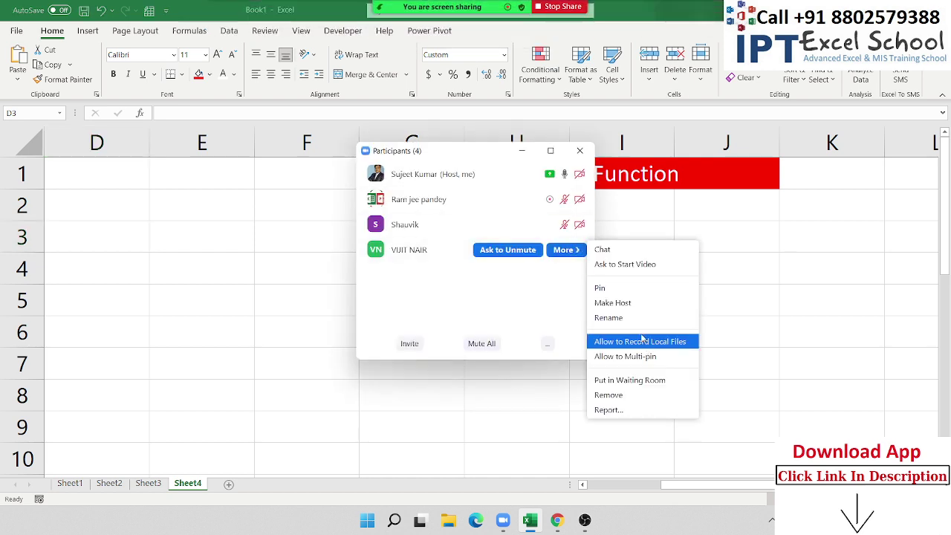
click(643, 339)
click(567, 252)
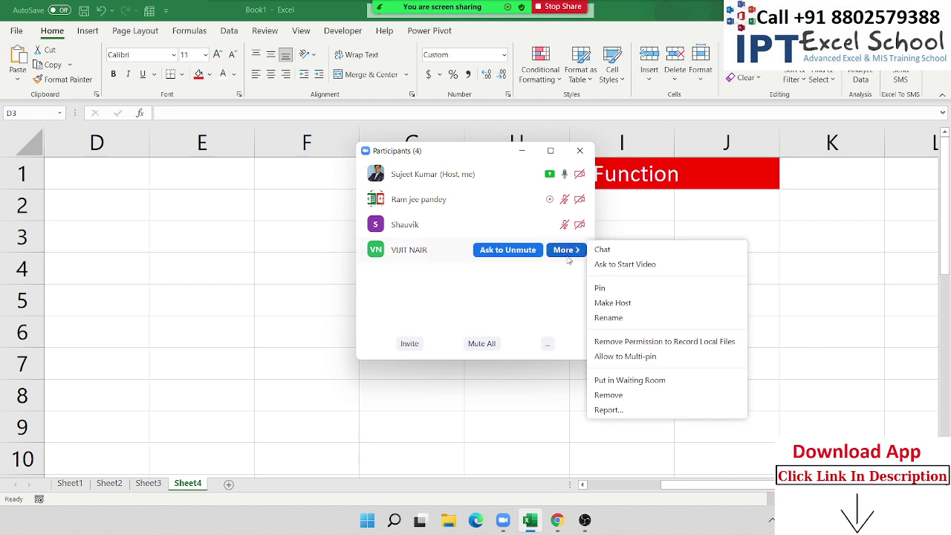
click(579, 150)
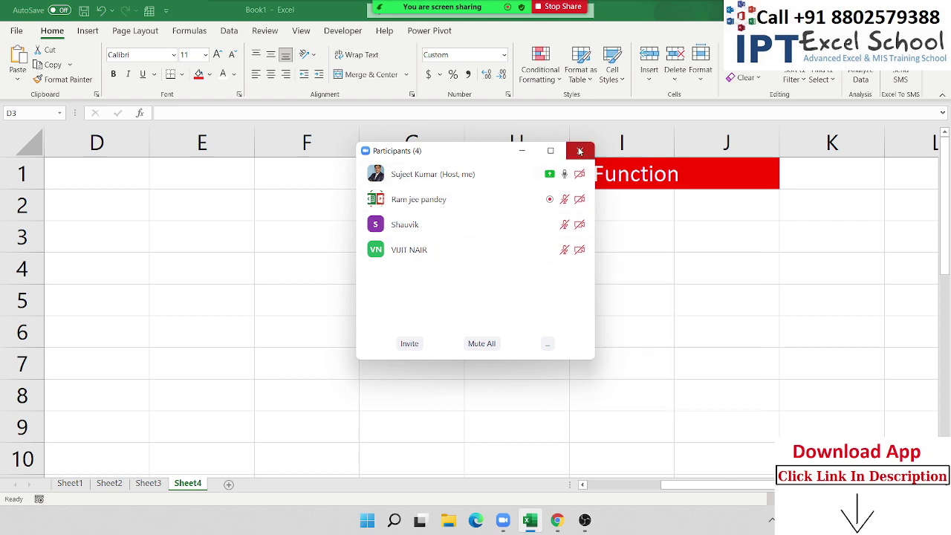
click(580, 150)
Enter 25-3 and 25-1 in D1:D2, then switch column D to General number format.
click(133, 167)
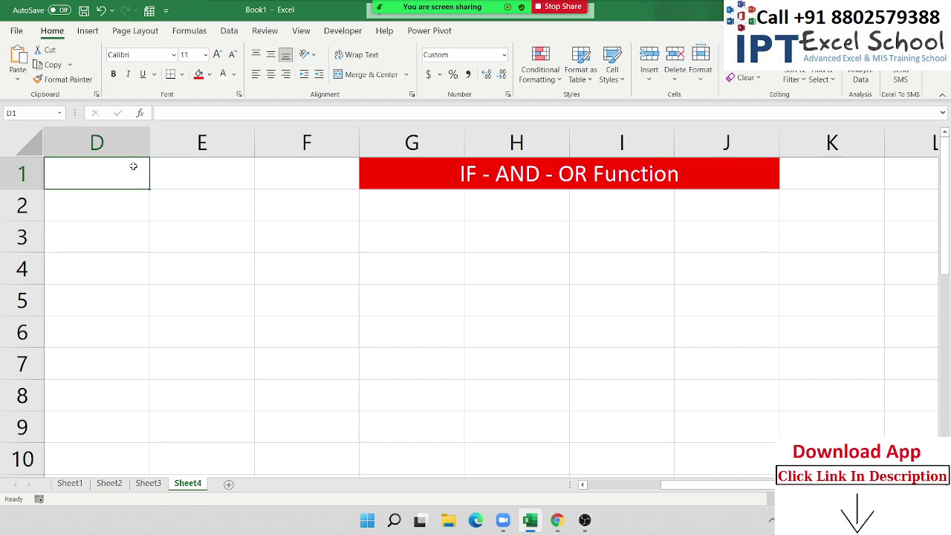
text(25-3)
key(Return)
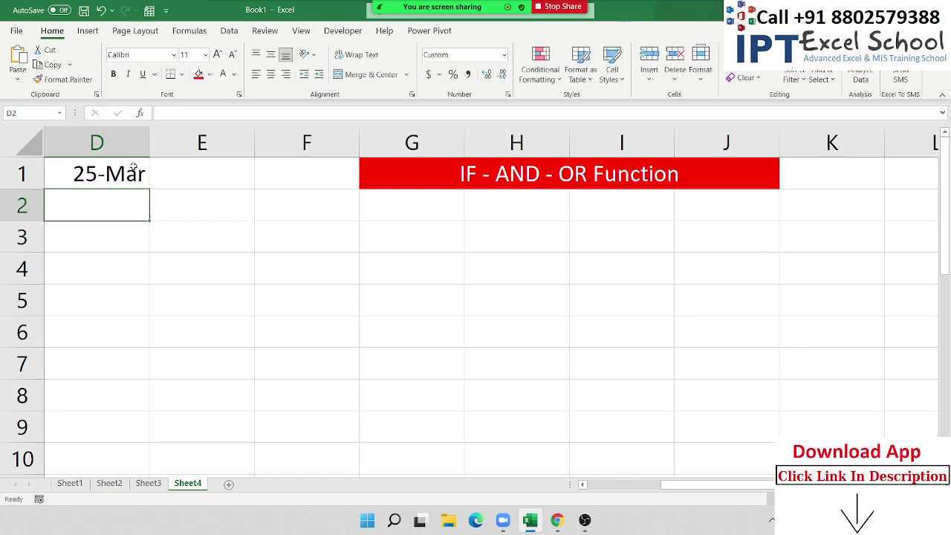
text(25-1)
key(Return)
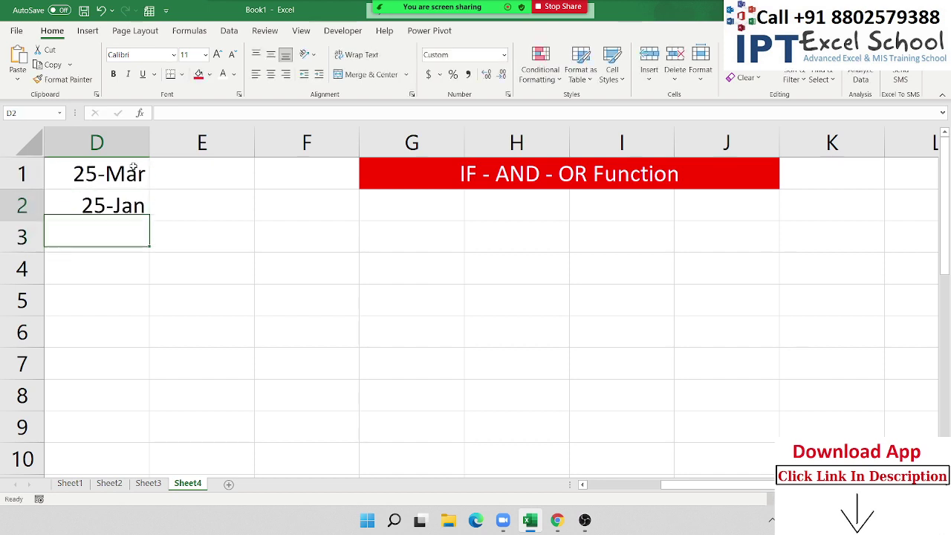
click(133, 167)
key(shift+Down)
key(ctrl+space)
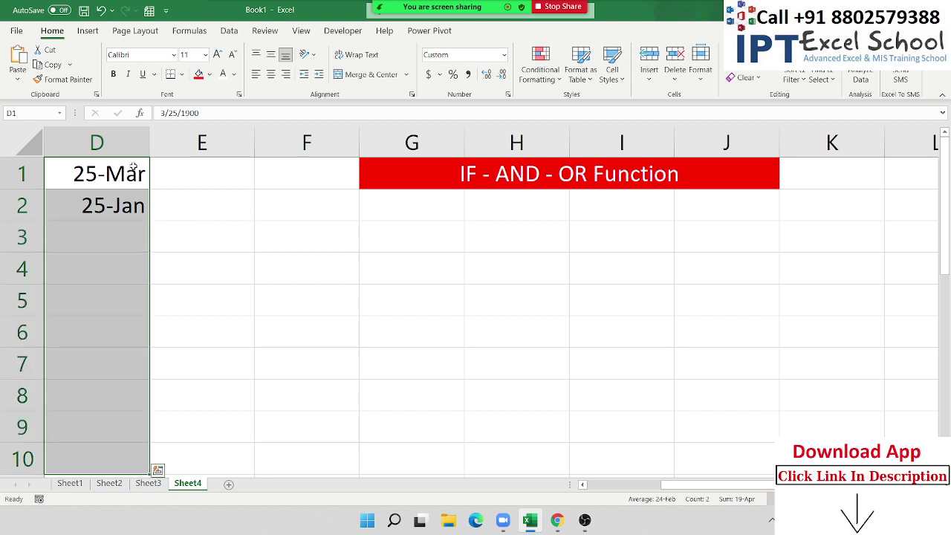
key(ctrl+shift+asciitilde)
key(Down)
key(Down)
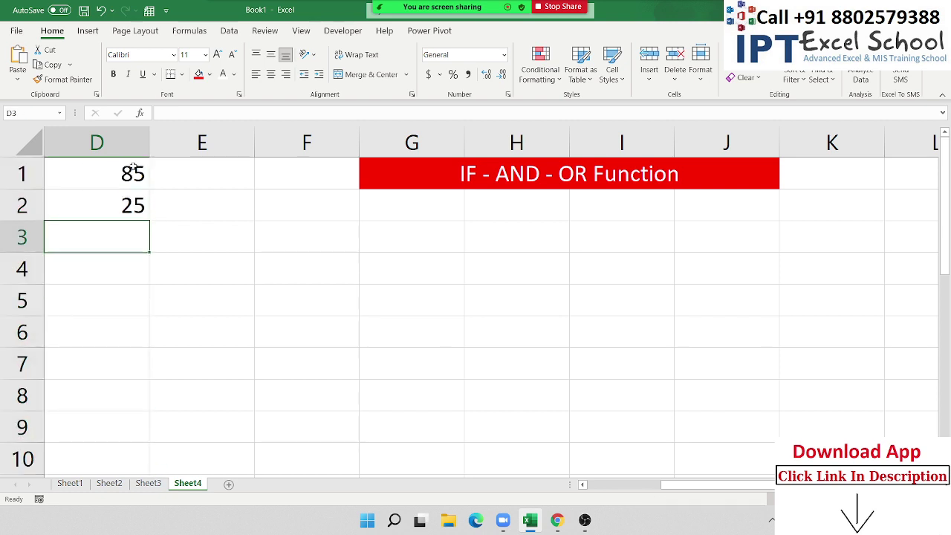
Fill D3:D7 with 87, 32, 65, 25 and 63.
text(87)
key(Return)
text(32)
key(Return)
text(0)
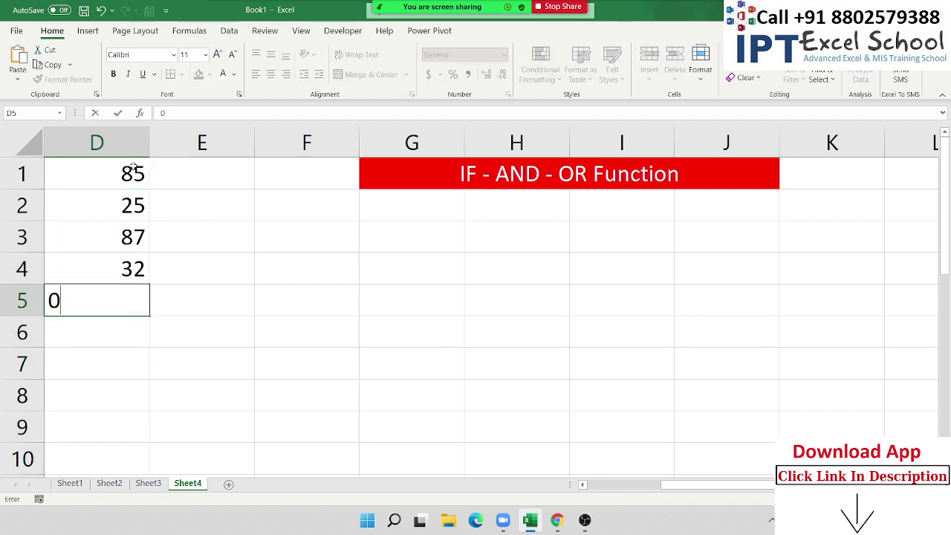
text(2)
text(65)
key(Return)
text(25)
key(Return)
text(6)
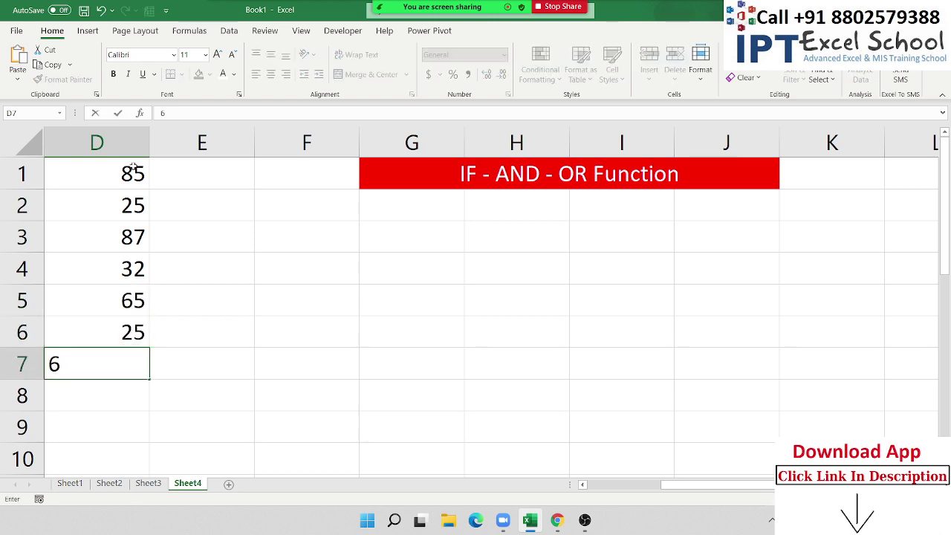
text(3)
key(Return)
key(Up)
Enter the test formula =D1>50 in E1.
click(133, 167)
key(Right)
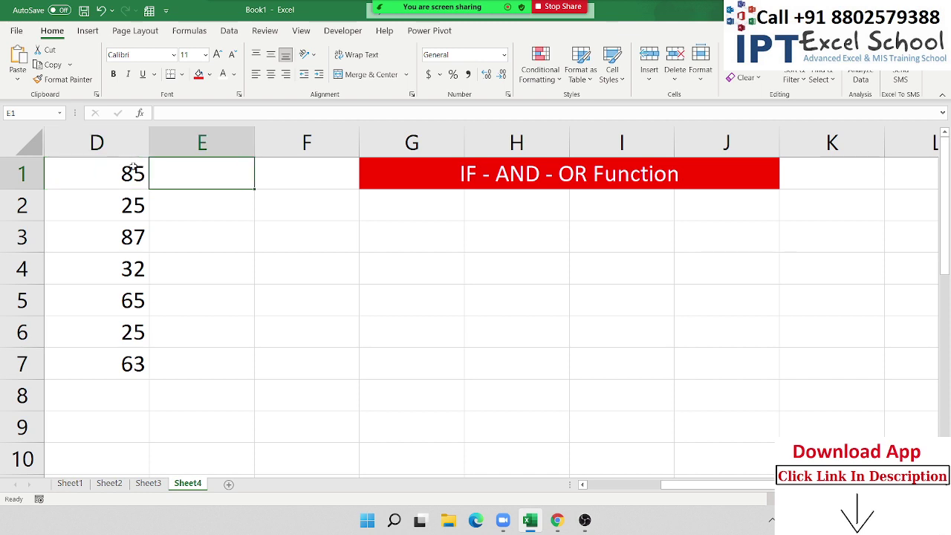
text(=)
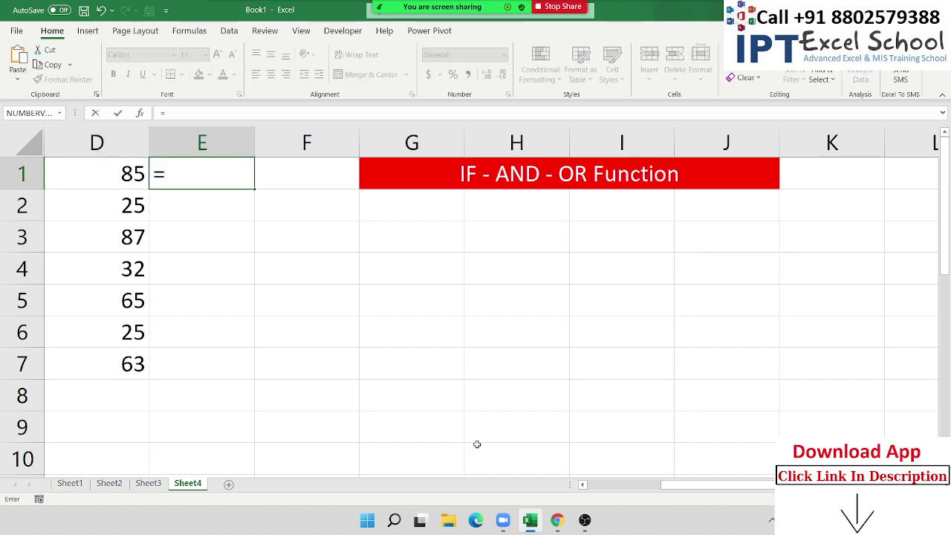
key(Left)
text(>)
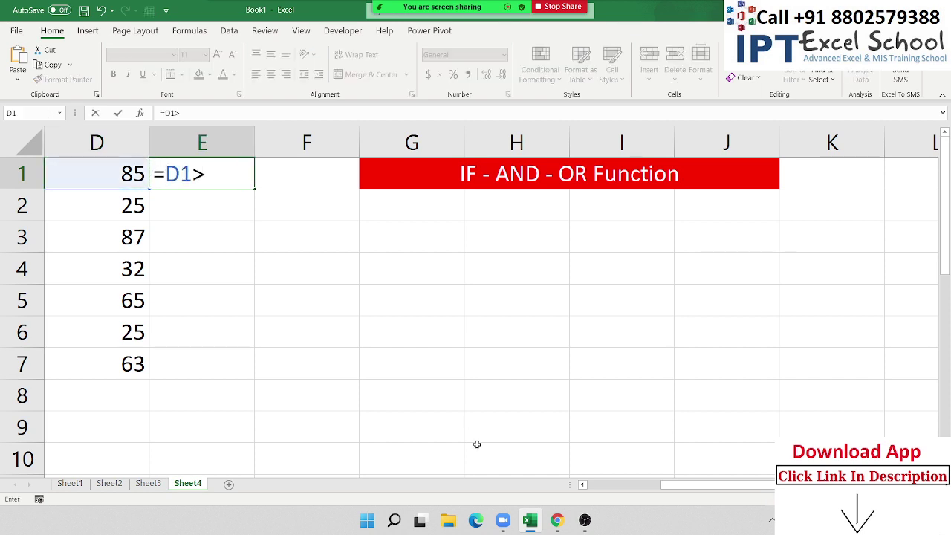
text(50)
key(Return)
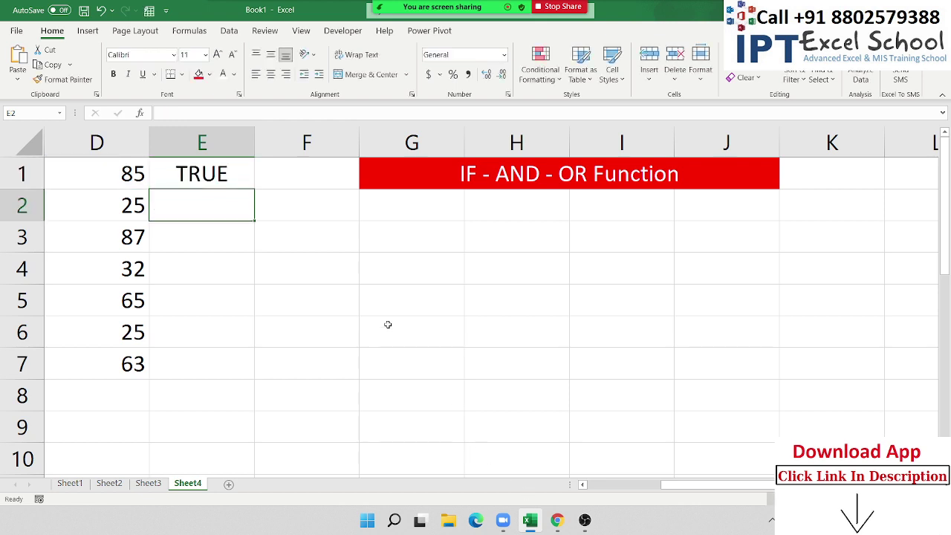
click(228, 176)
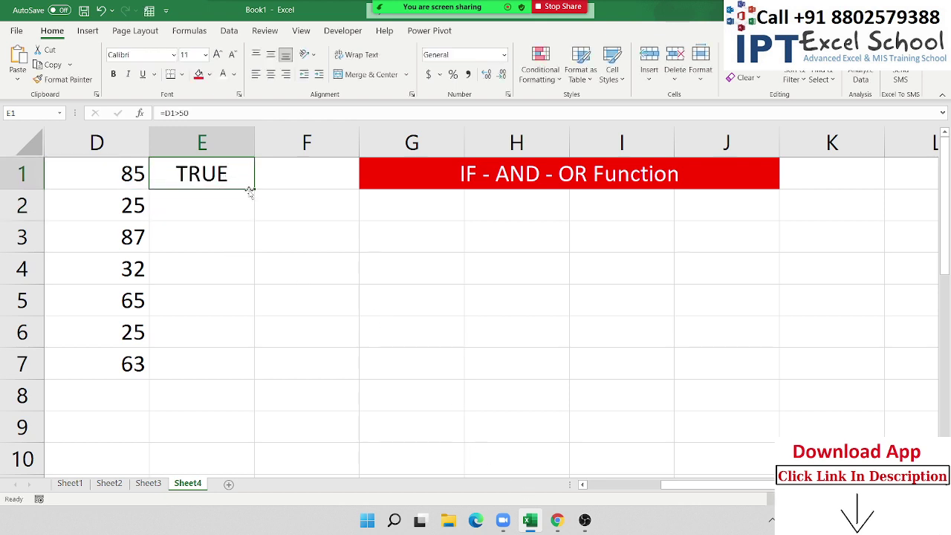
Type the note 80-90 in F3 and return to cell E1.
click(315, 245)
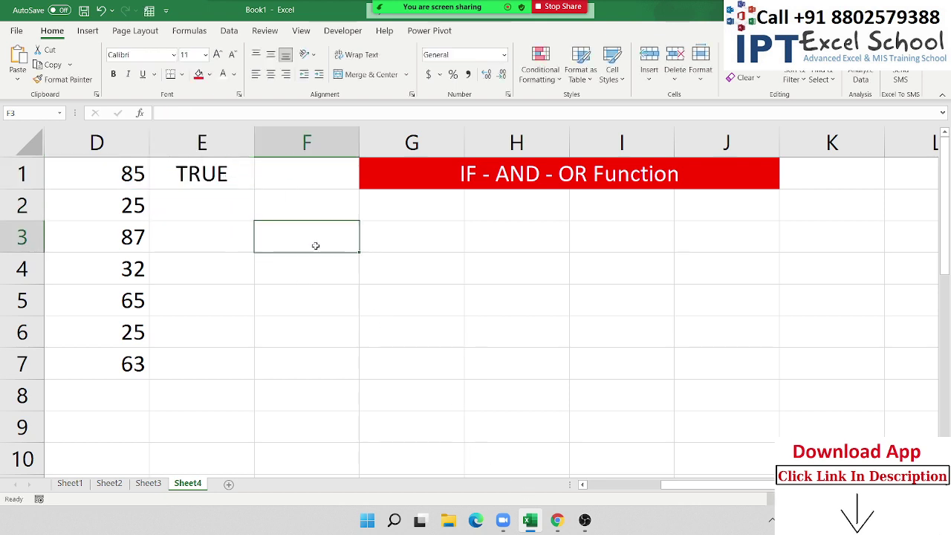
text(80)
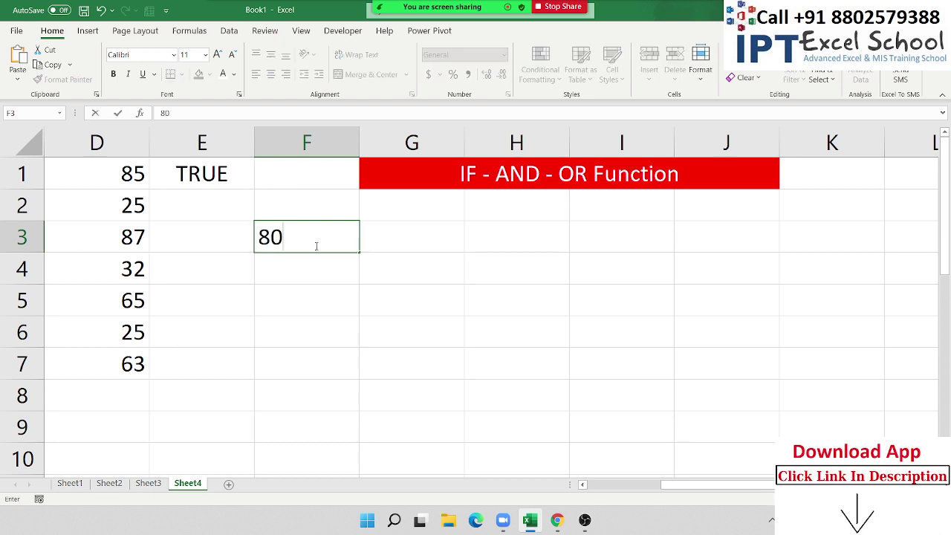
text(-90)
key(Return)
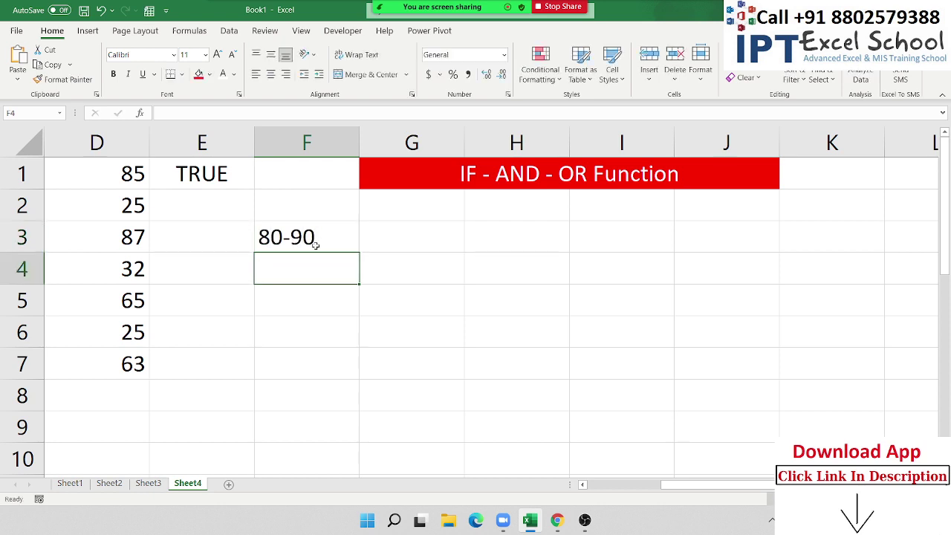
click(314, 242)
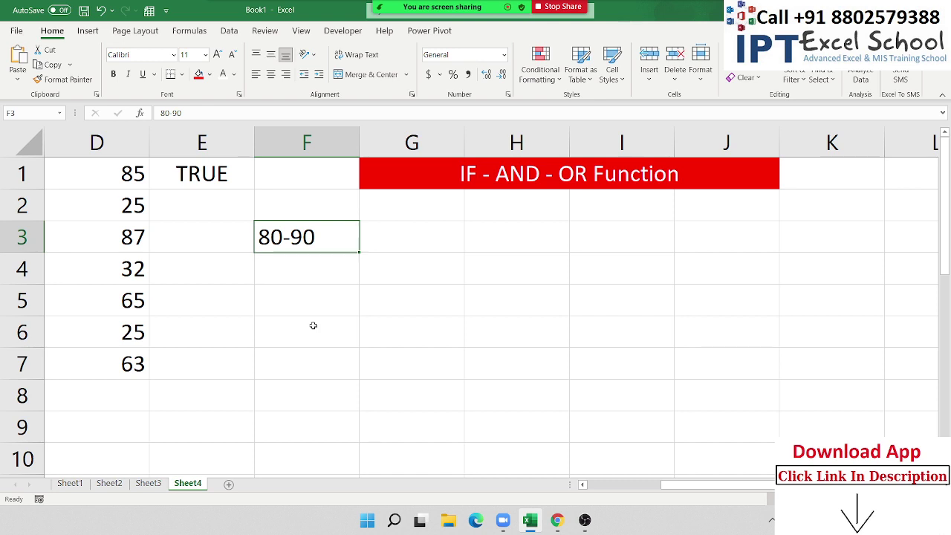
key(Left)
key(Left)
key(Up)
key(Up)
key(Right)
Replace E1's result with the formula =AND(D1>=80,D1<=90).
key(Delete)
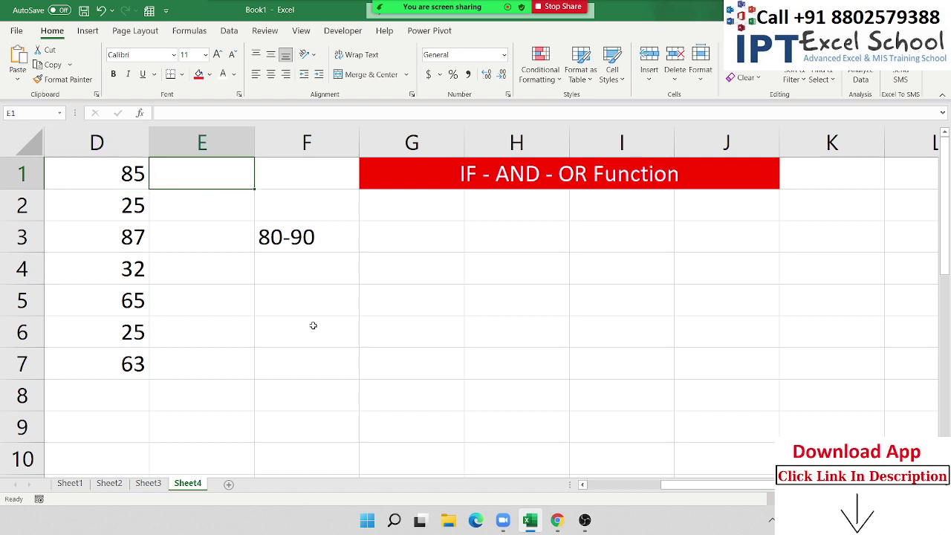
text(=and)
key(Tab)
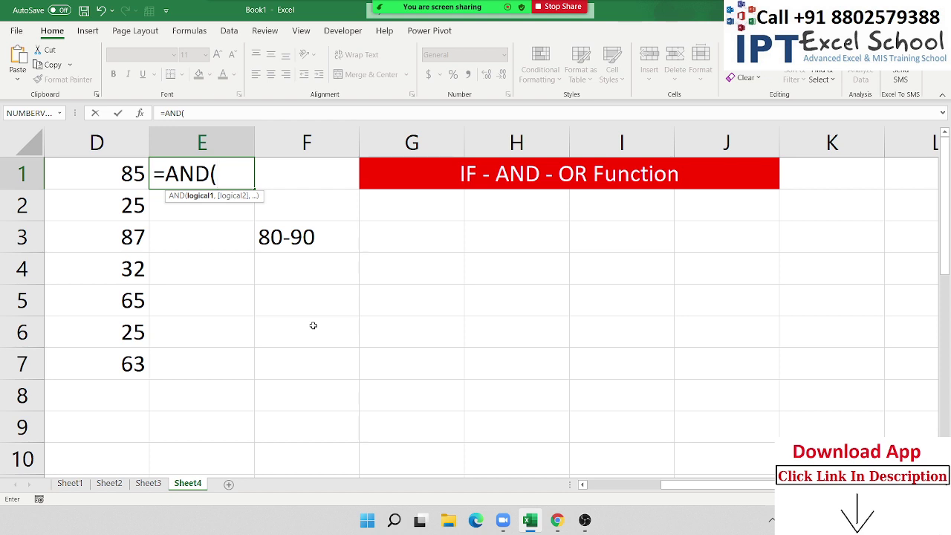
key(Left)
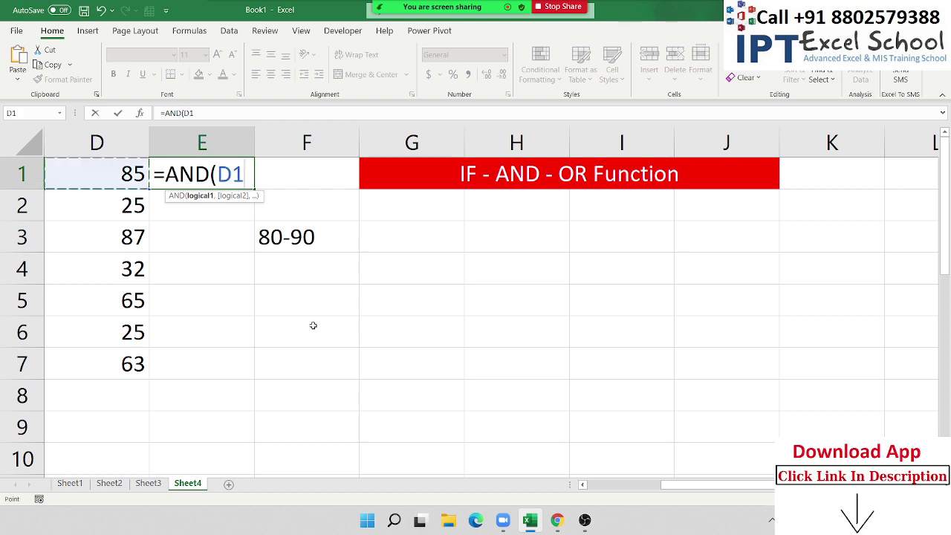
text(>=)
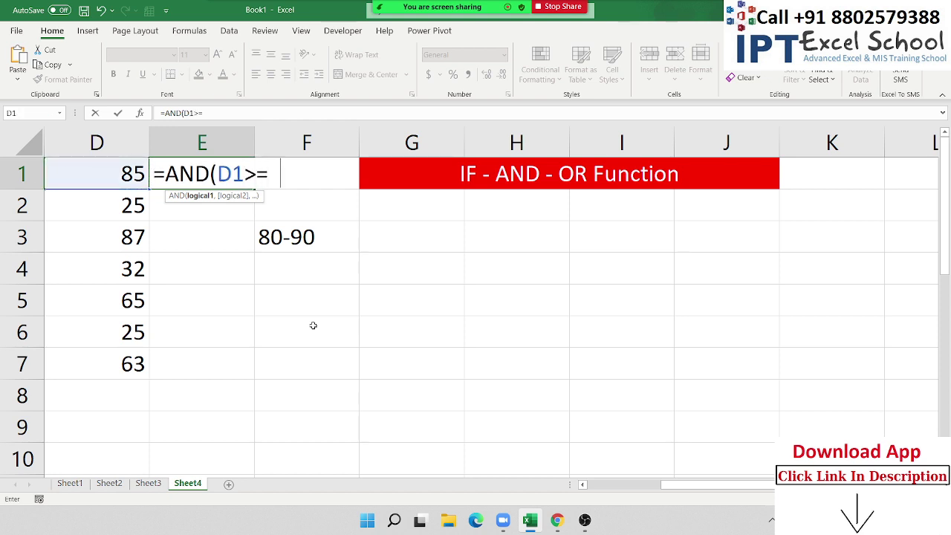
text(80,)
key(Left)
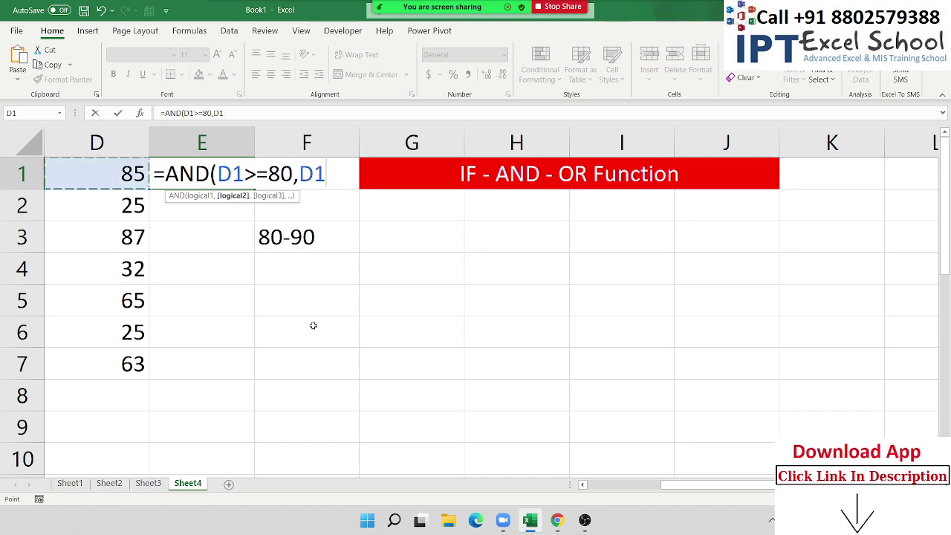
text(<=90)
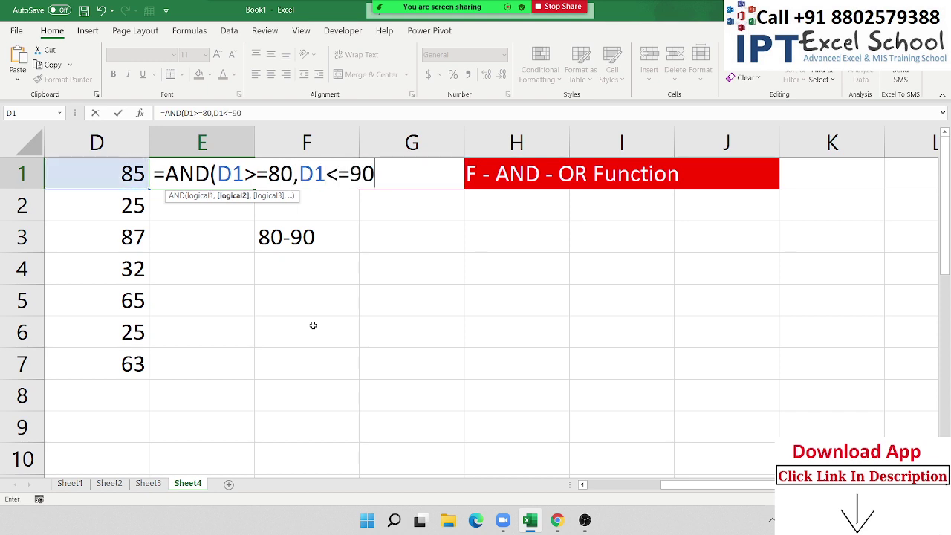
key(ctrl+Return)
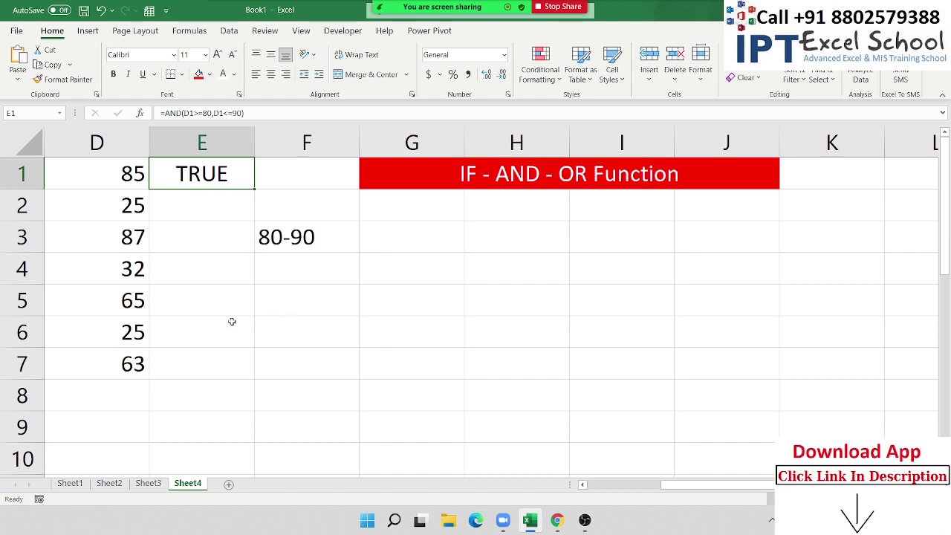
double_click(192, 170)
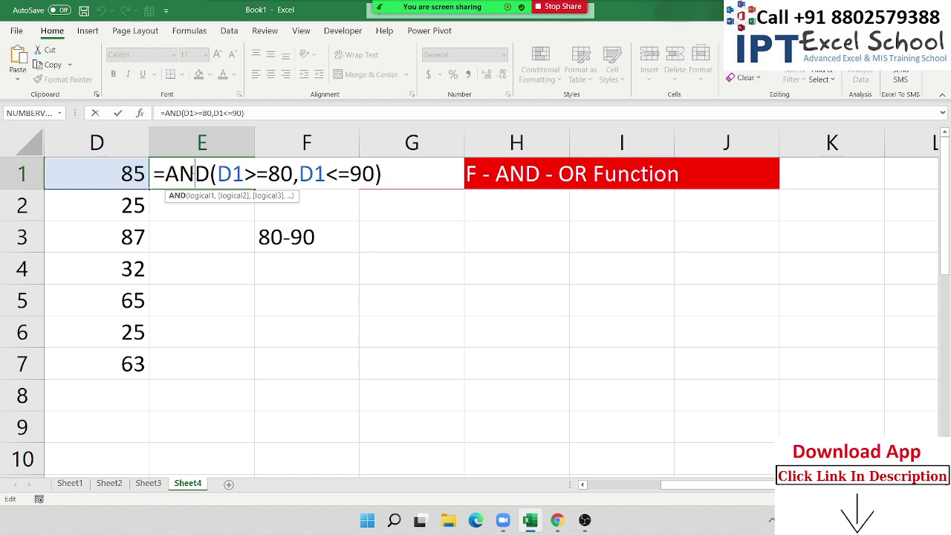
key(Return)
click(191, 170)
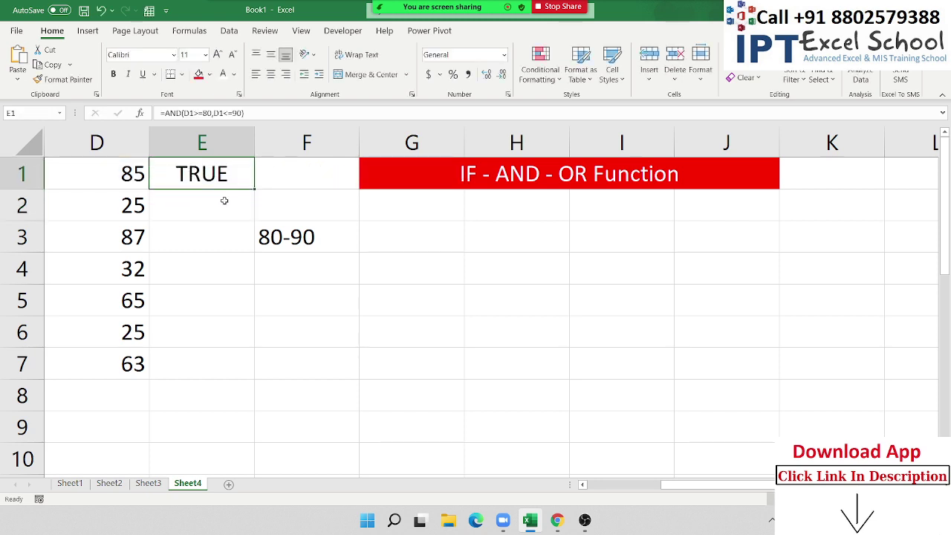
Copy E1's AND check down to E7 and review the copied formulas.
double_click(254, 191)
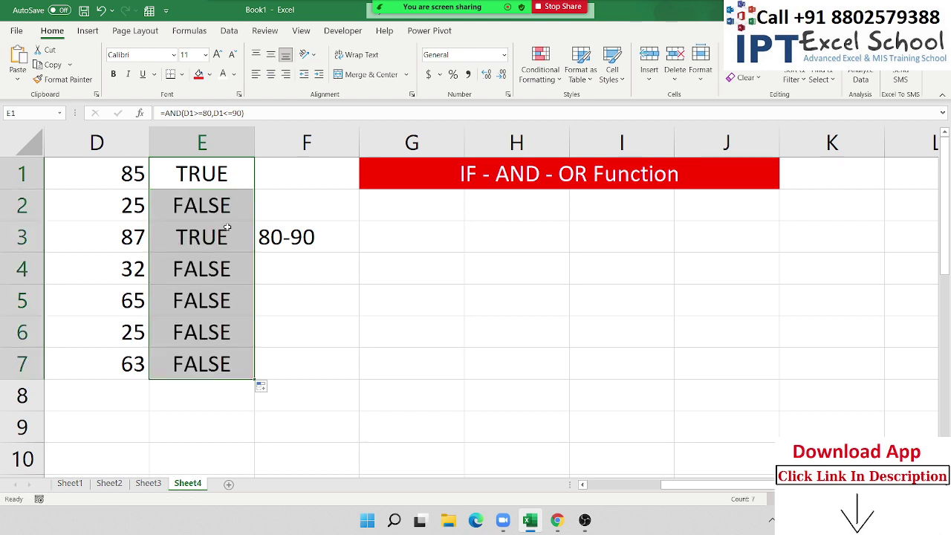
click(197, 301)
click(188, 336)
click(182, 354)
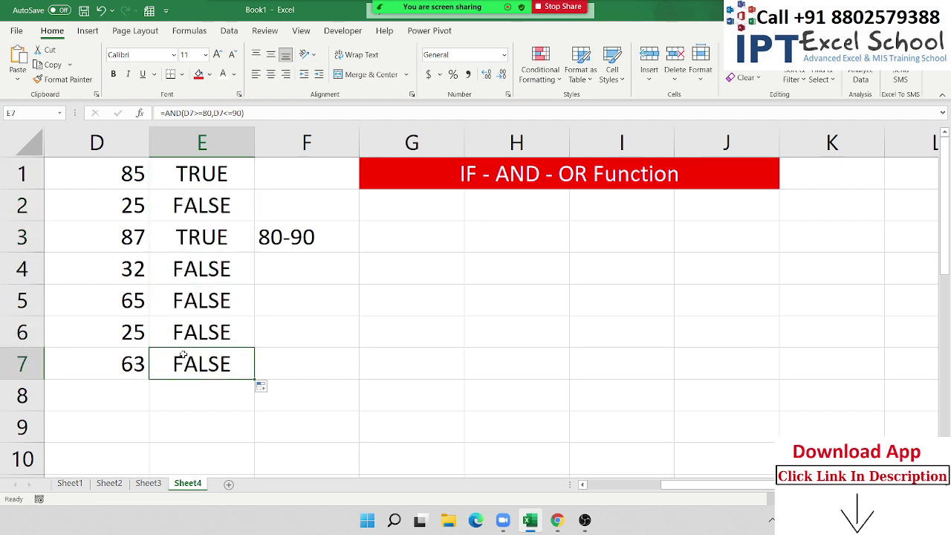
click(201, 183)
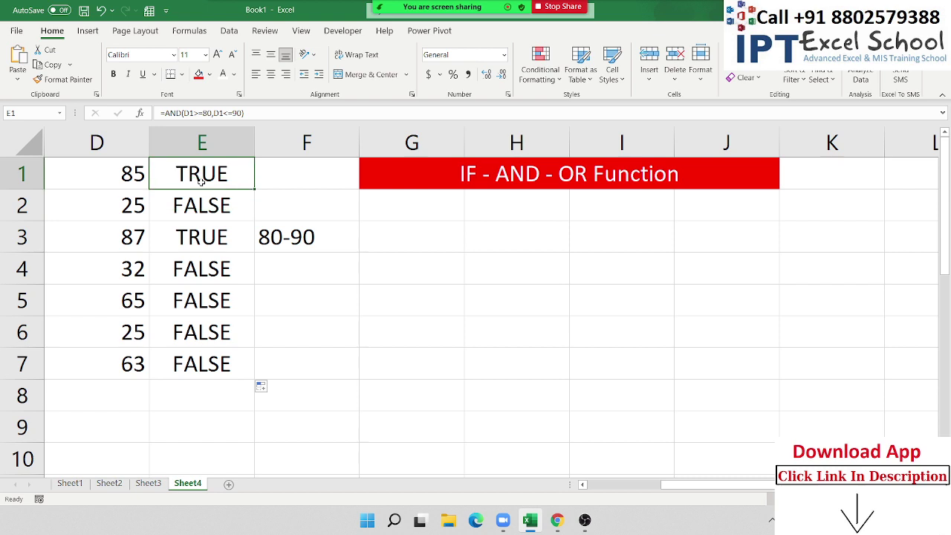
double_click(195, 173)
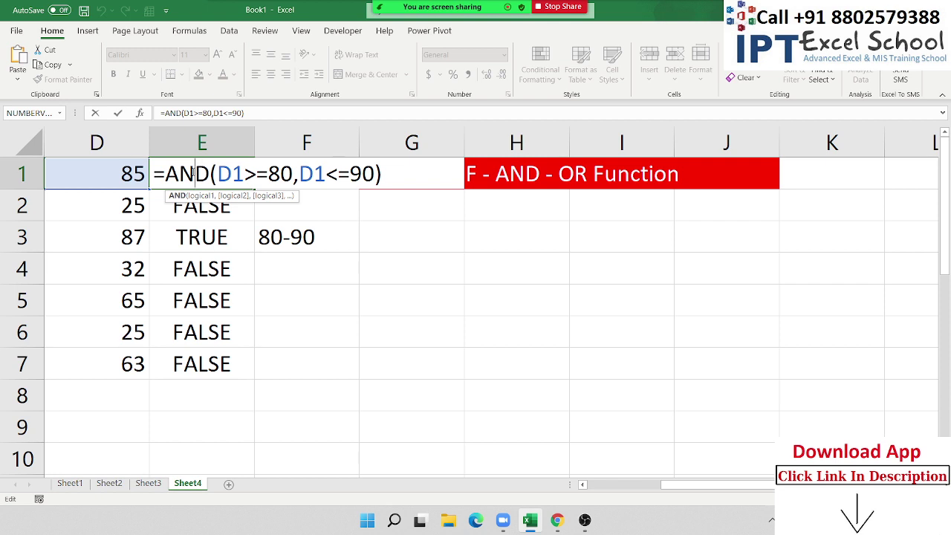
key(ctrl+Return)
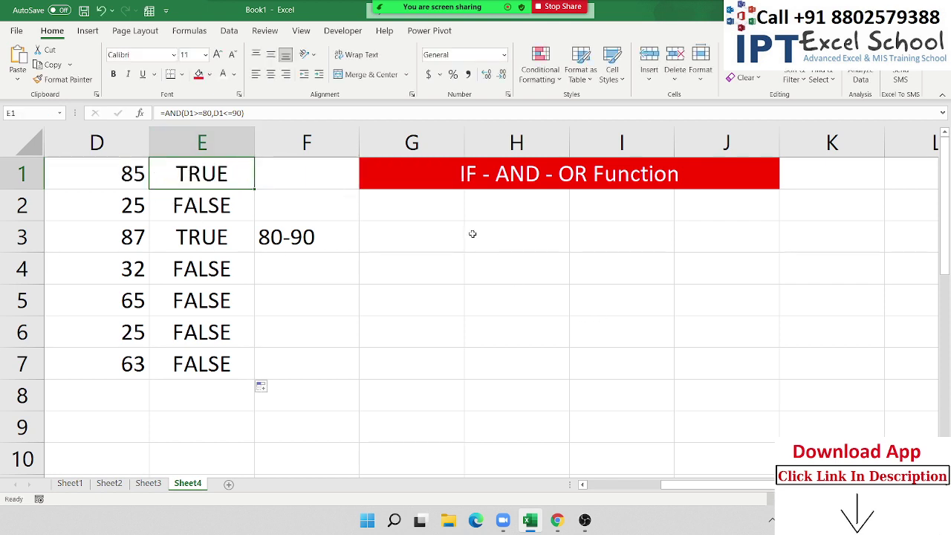
Type Sat in H3 and fill the day names down to Fri in H9.
click(477, 235)
text(Sat)
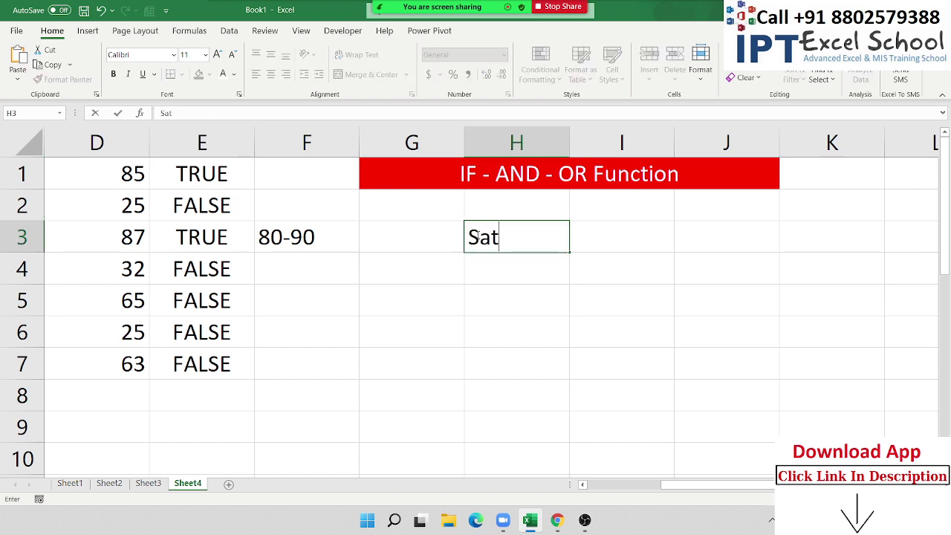
key(Return)
click(526, 234)
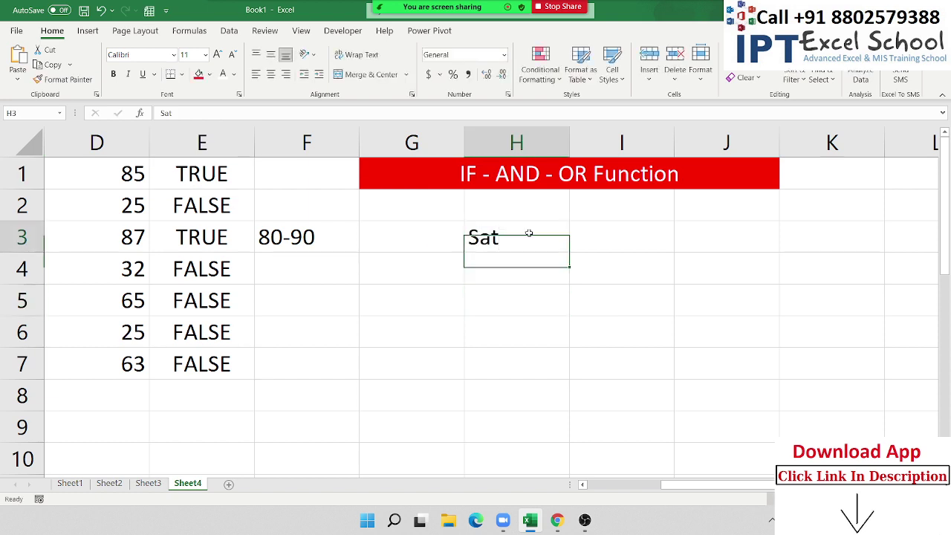
drag(569, 256, 565, 436)
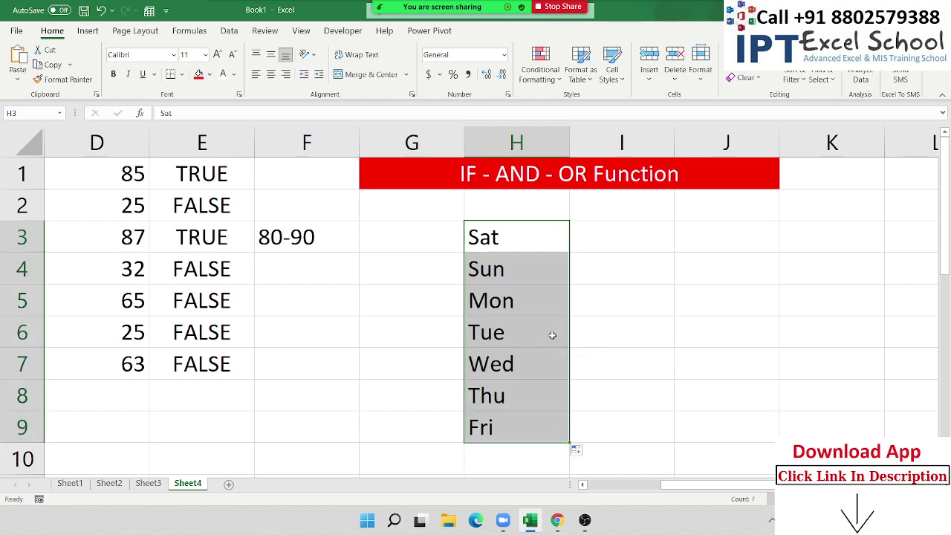
click(552, 335)
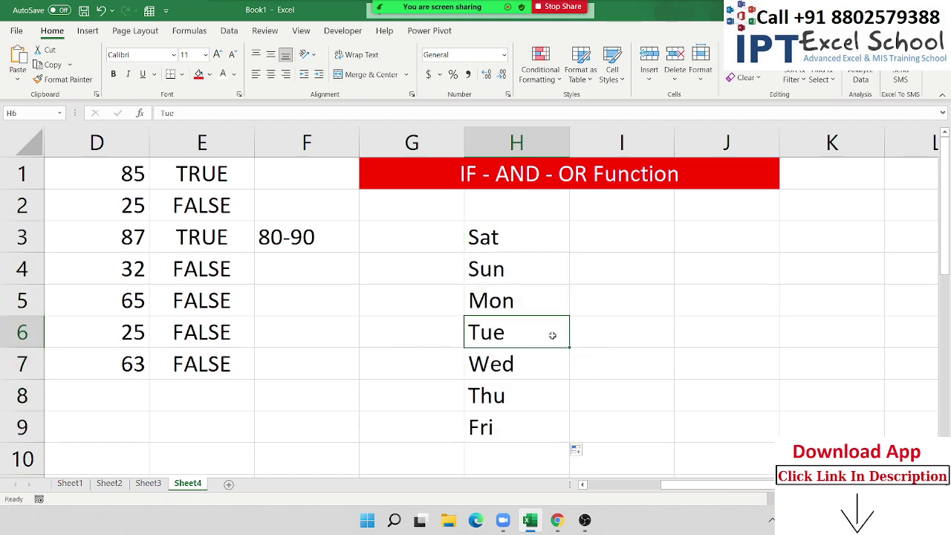
click(544, 441)
Extend the day-name series below H9 so it continues with Sat.
scroll(542, 439, down, 2)
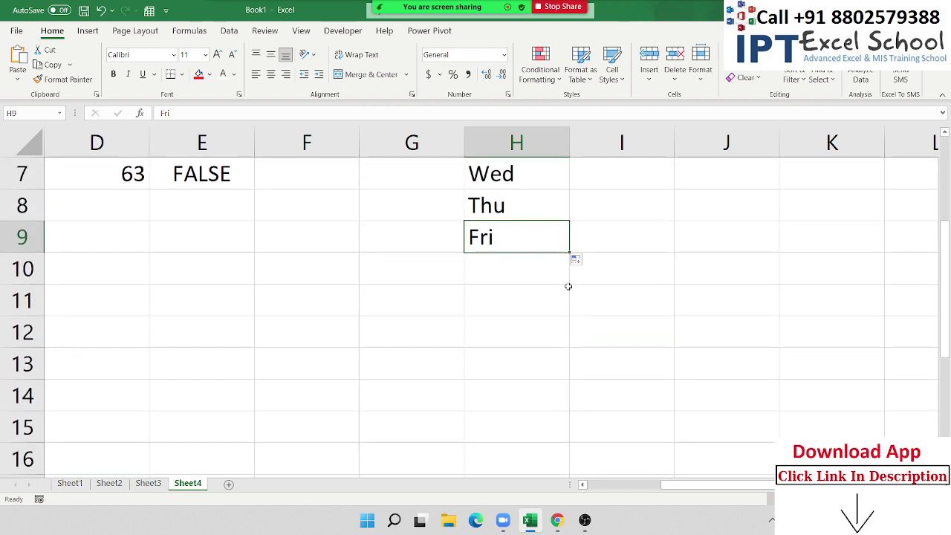
drag(569, 252, 569, 371)
scroll(590, 354, up, 1)
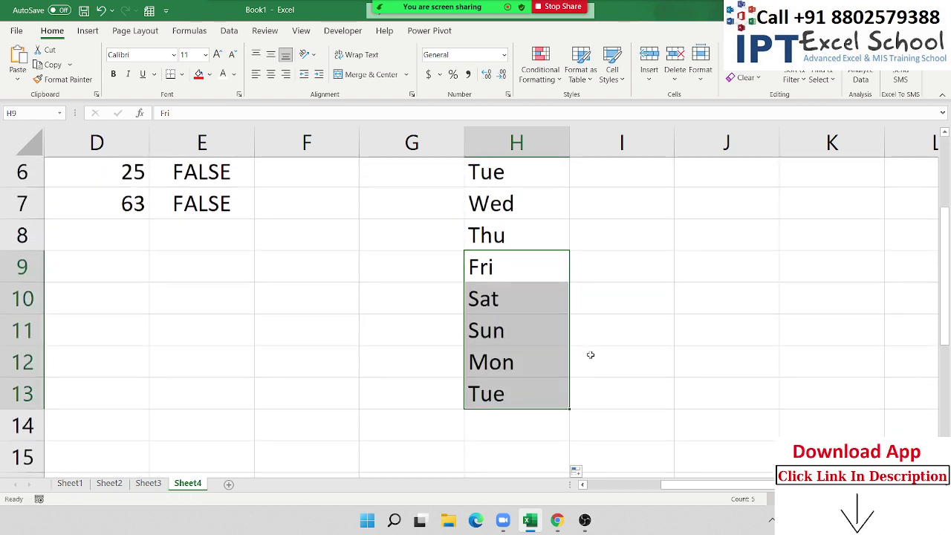
scroll(590, 354, up, 2)
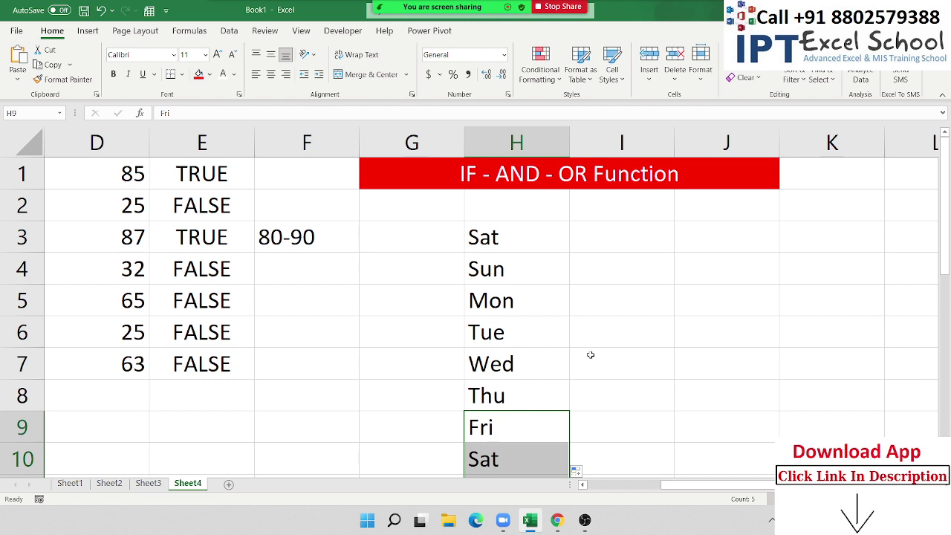
double_click(608, 246)
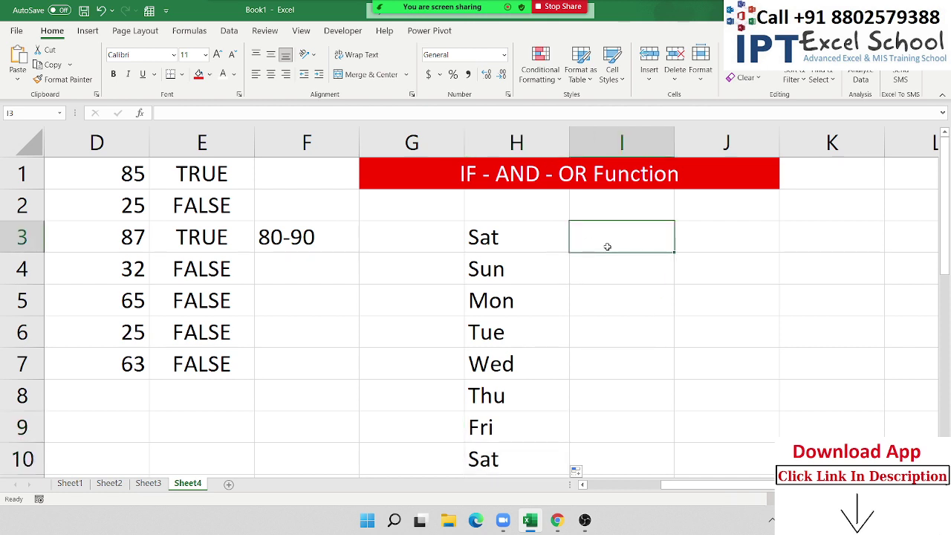
Enter =OR(H3="Sat",H3="sun") in I3 and fill it down column I.
text(=if)
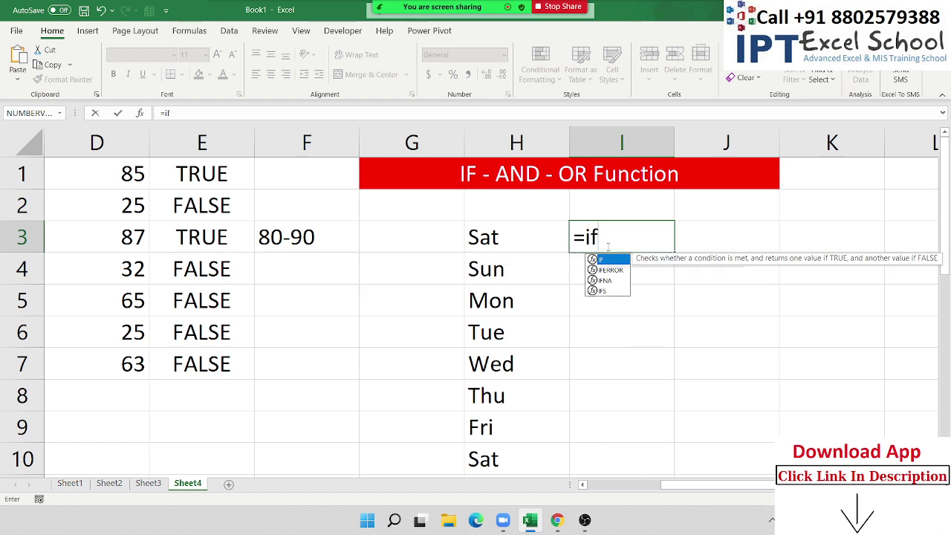
key(Tab)
key(Escape)
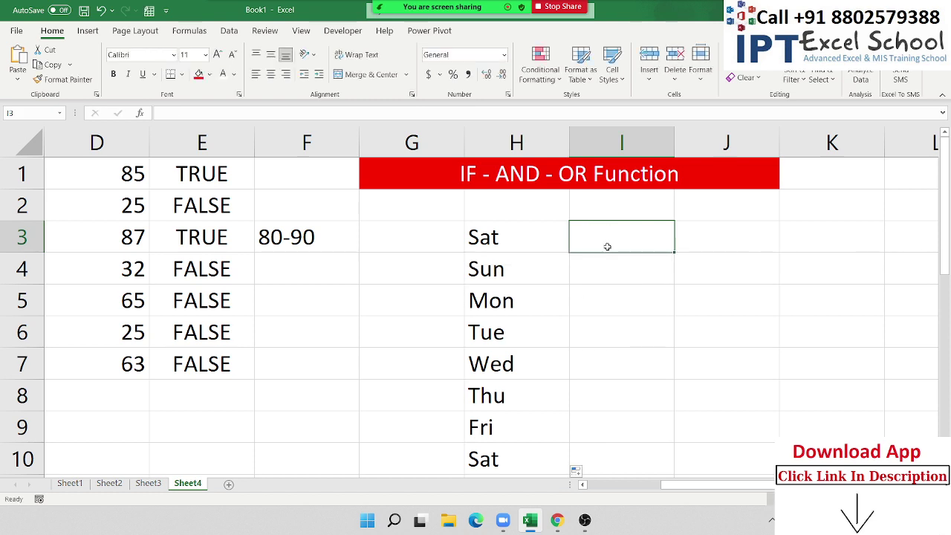
text(=or)
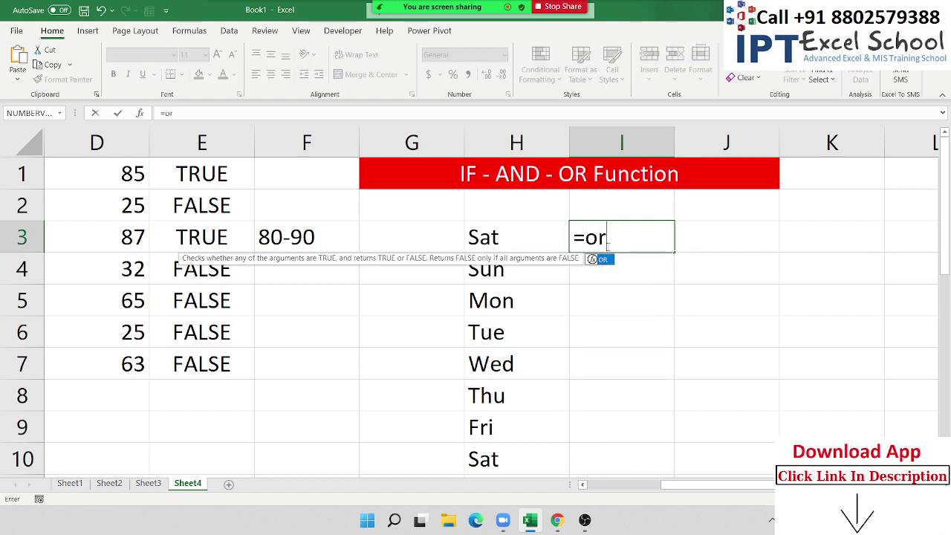
key(Tab)
key(Left)
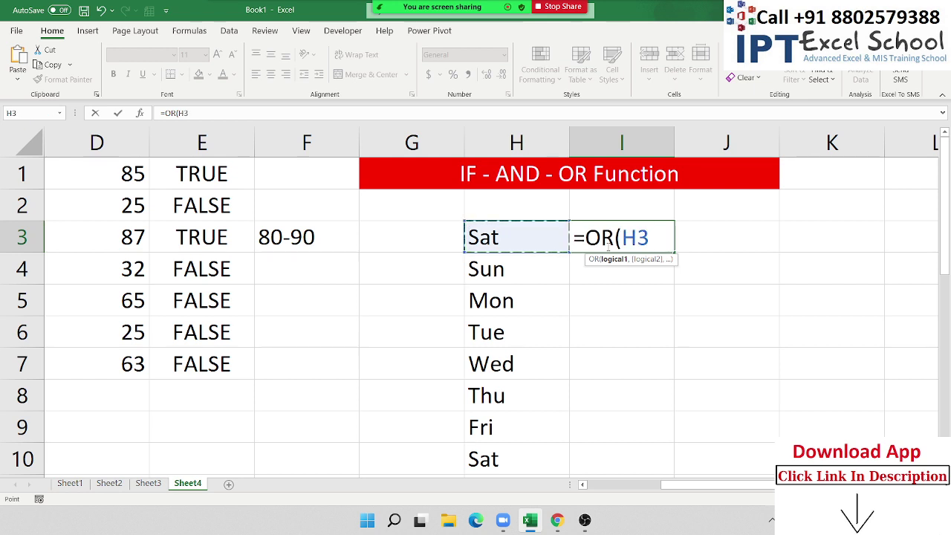
text(="Sat)
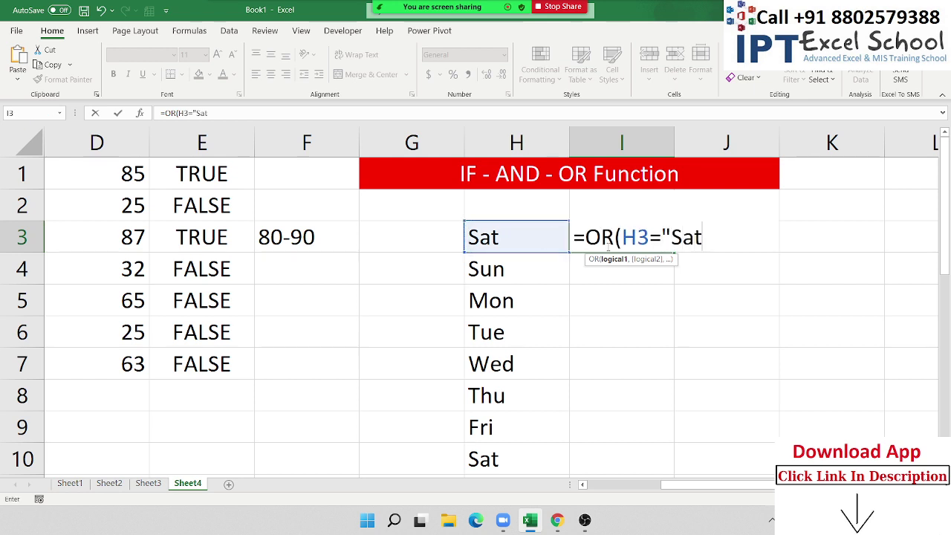
text(",)
key(Left)
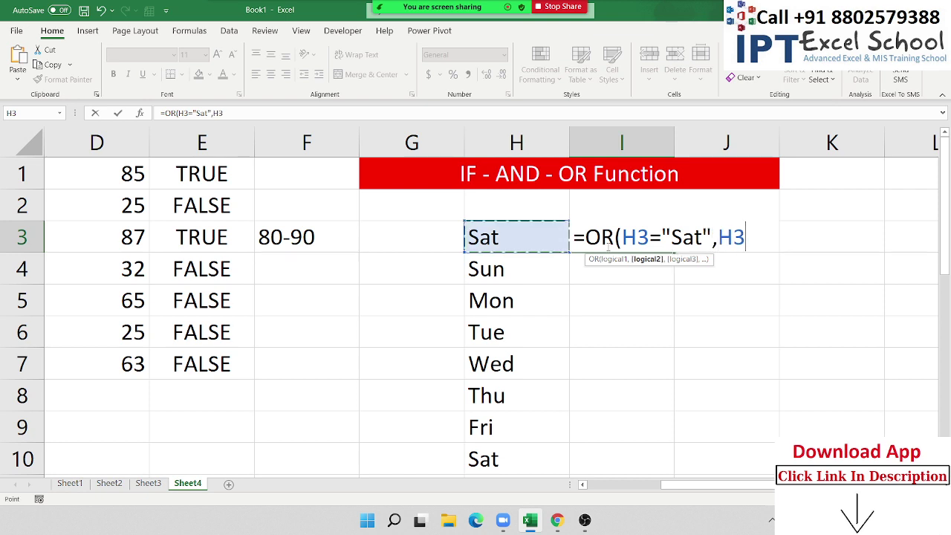
text(="sun)
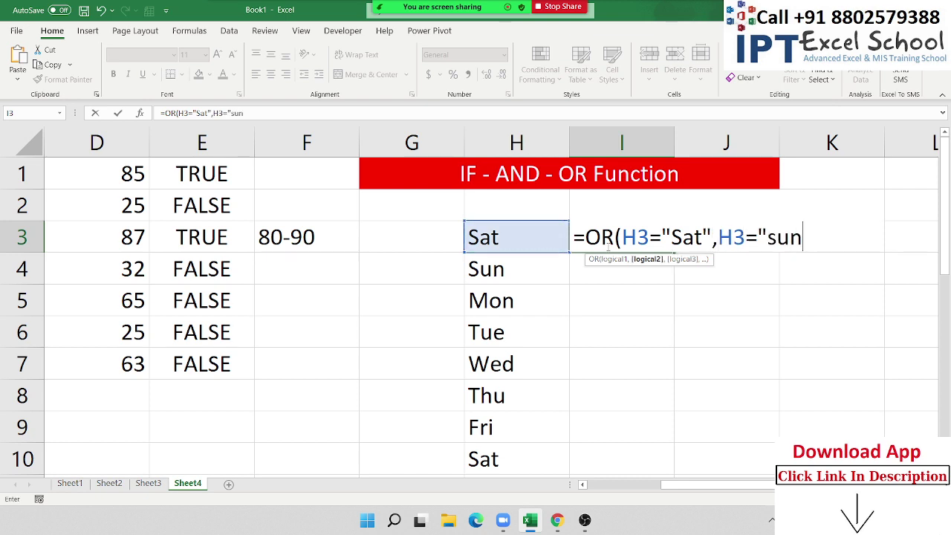
text("))
key(Return)
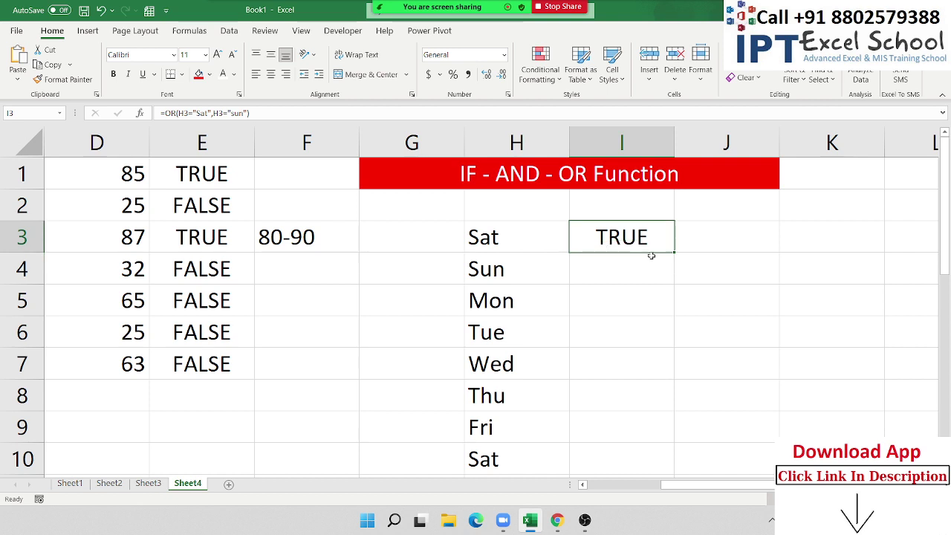
double_click(676, 252)
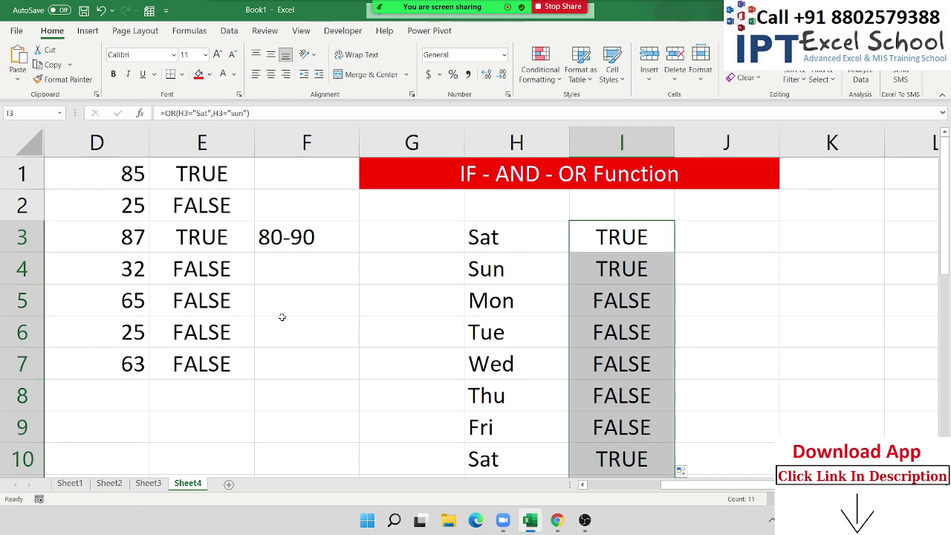
double_click(190, 173)
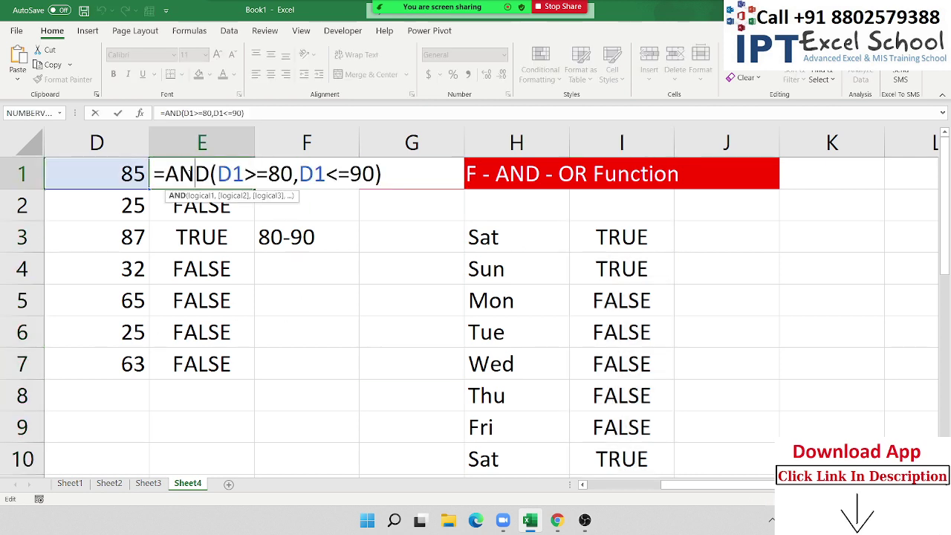
key(ctrl+Return)
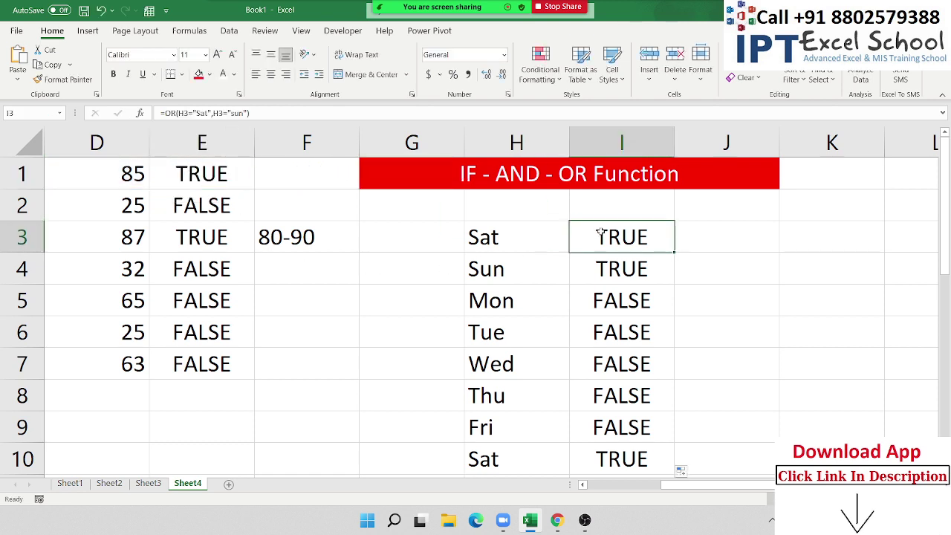
double_click(601, 223)
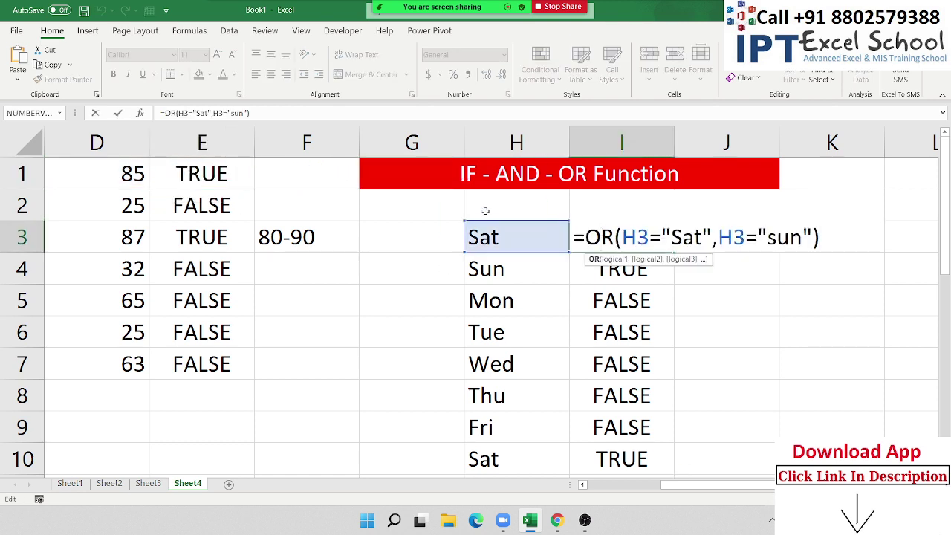
key(ctrl+Return)
click(202, 170)
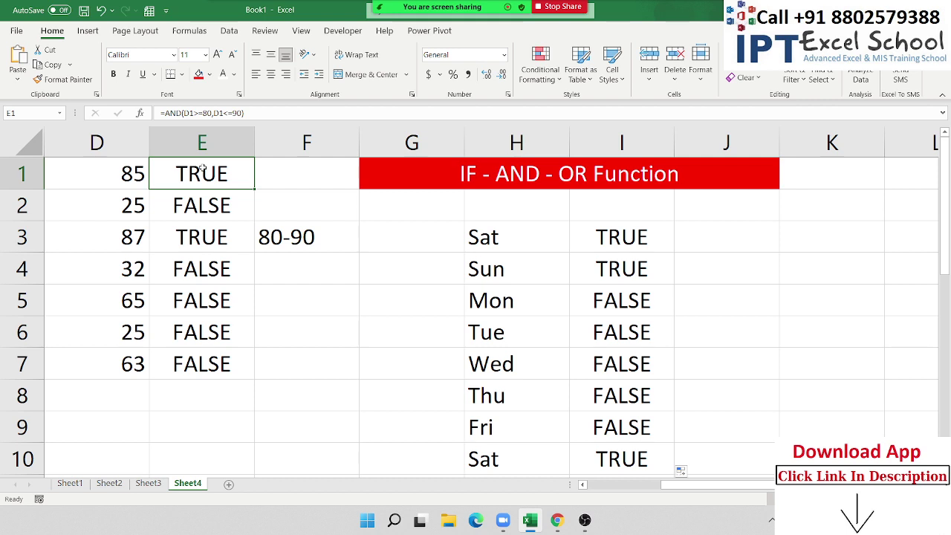
click(602, 242)
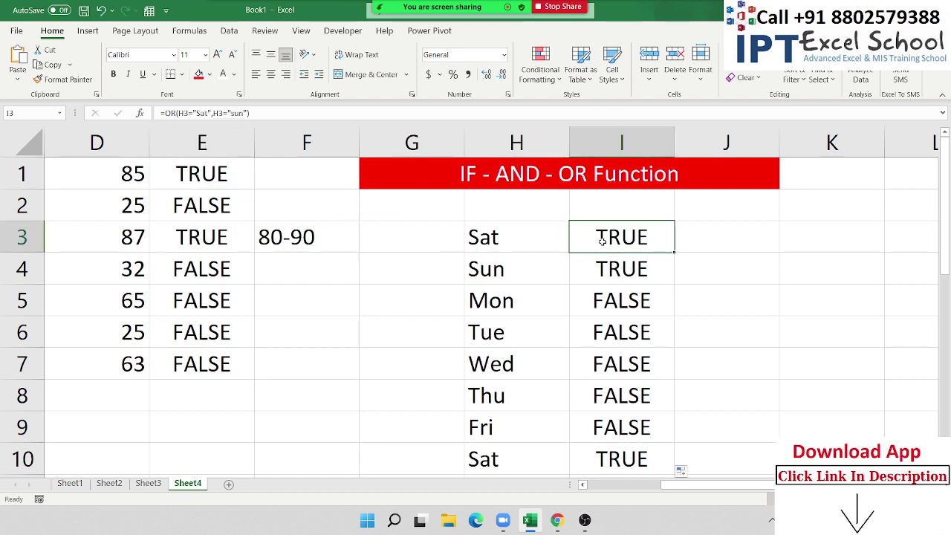
double_click(212, 176)
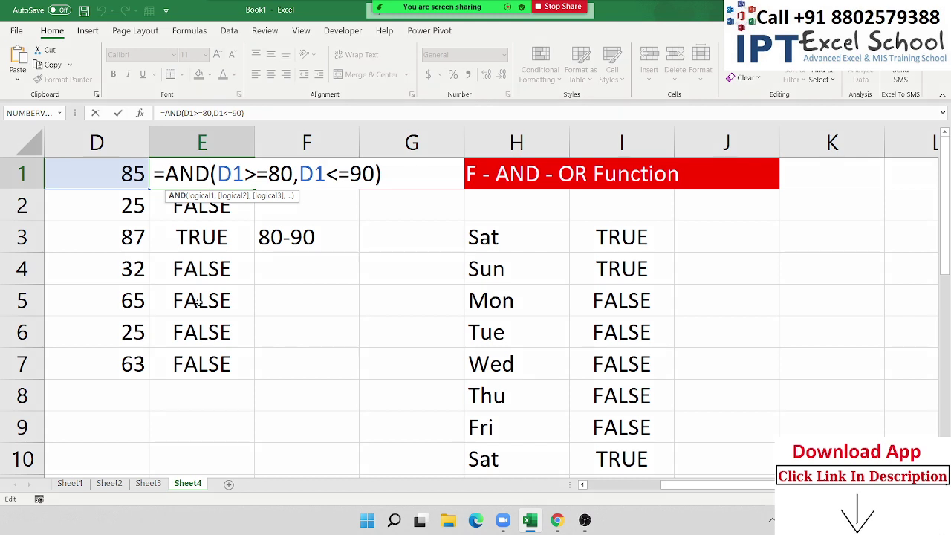
drag(218, 171, 377, 173)
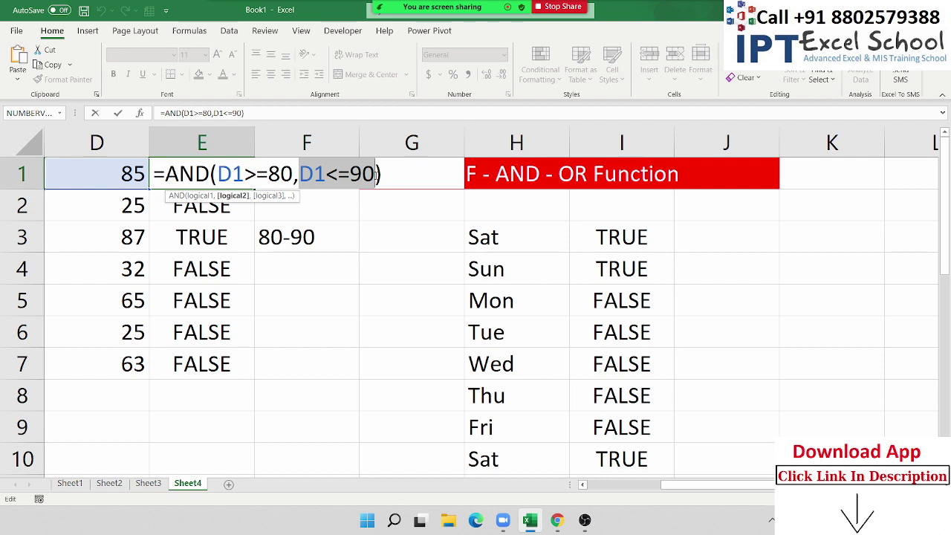
key(ctrl+Return)
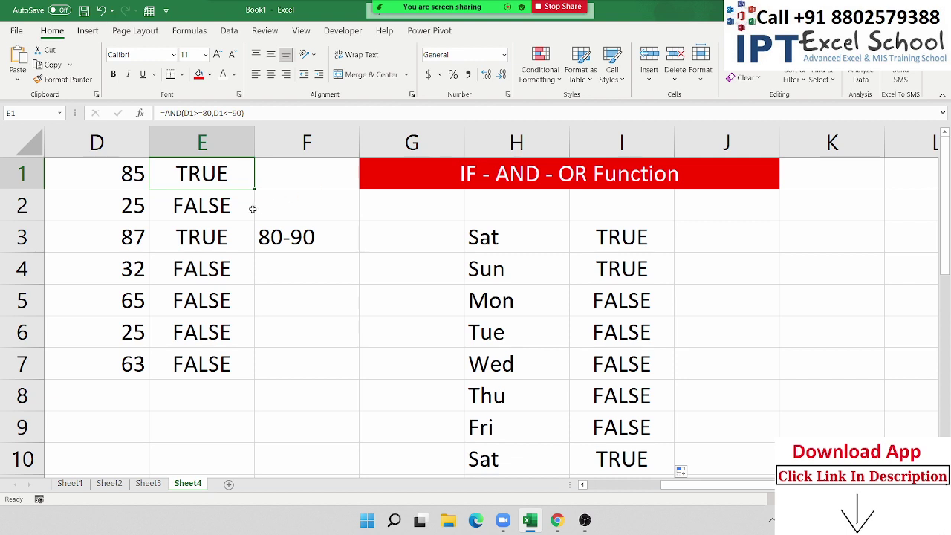
Evaluate E1's AND formula step by step until it reaches TRUE.
click(190, 31)
click(587, 79)
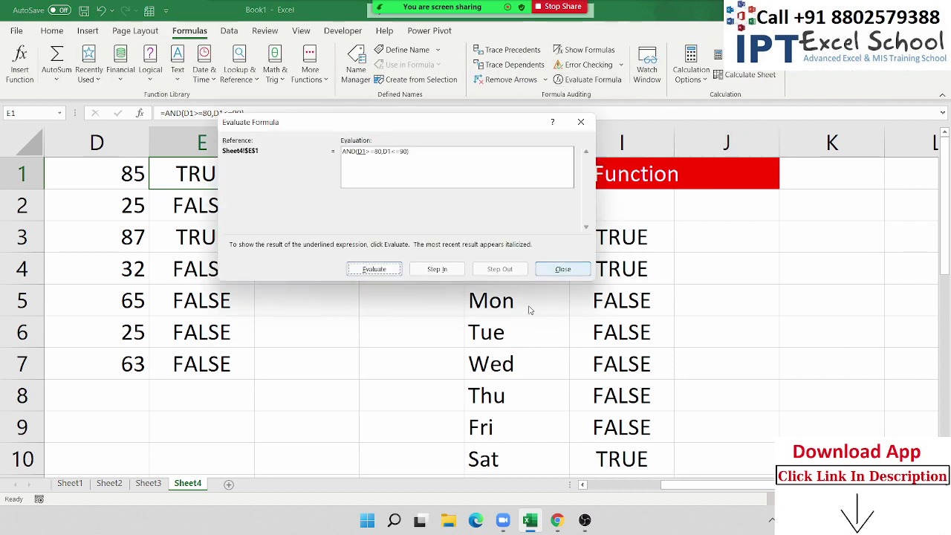
drag(388, 122, 409, 219)
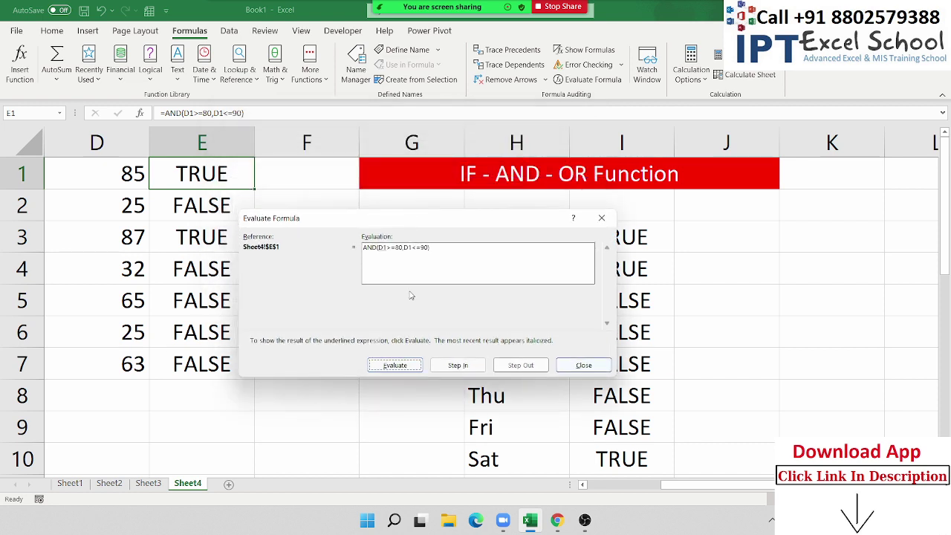
click(404, 365)
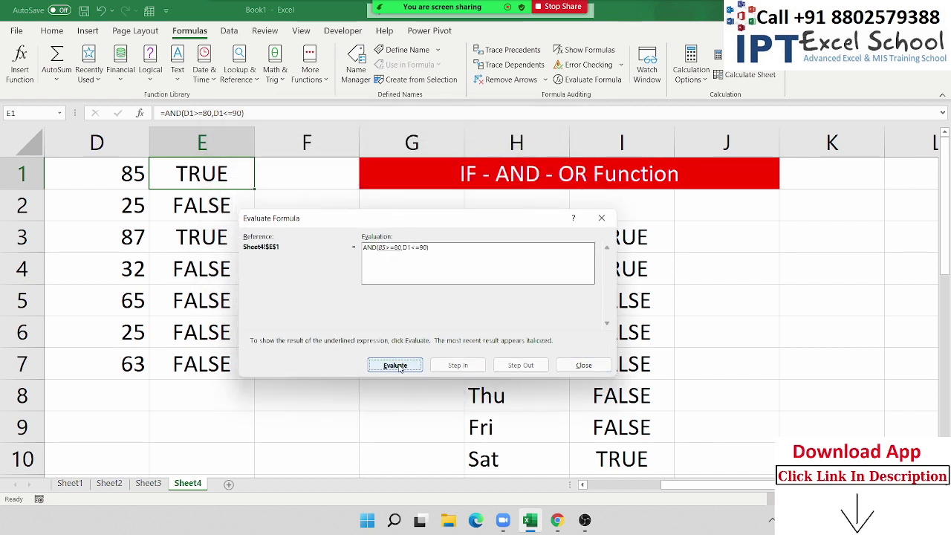
click(401, 365)
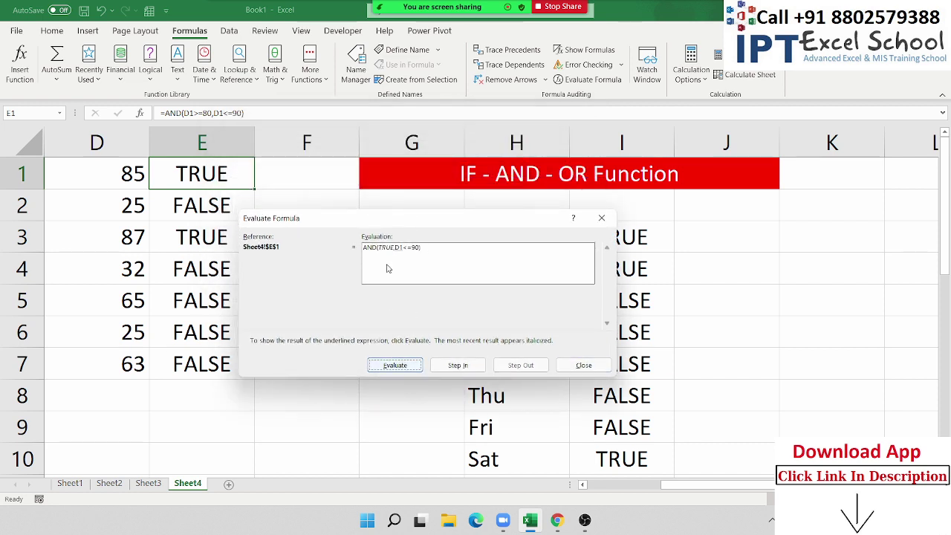
click(393, 365)
click(394, 365)
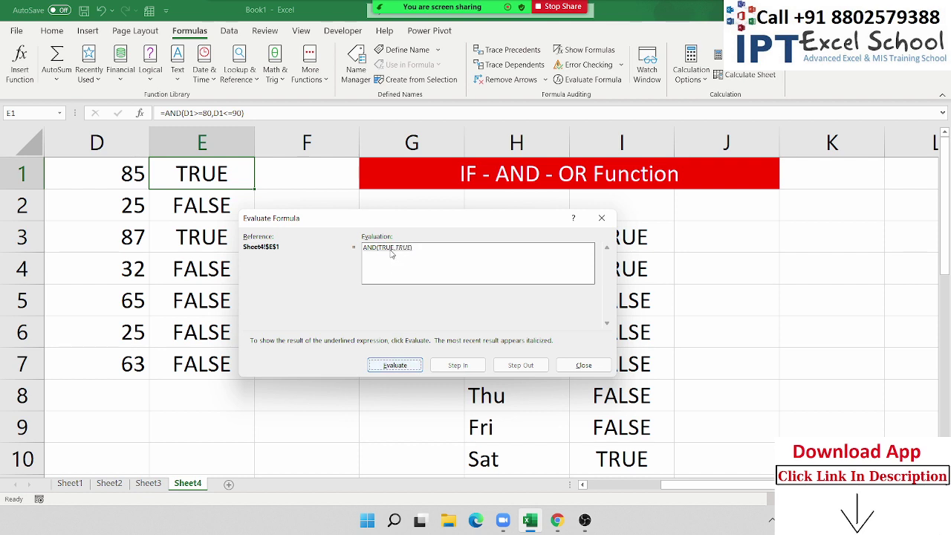
click(393, 366)
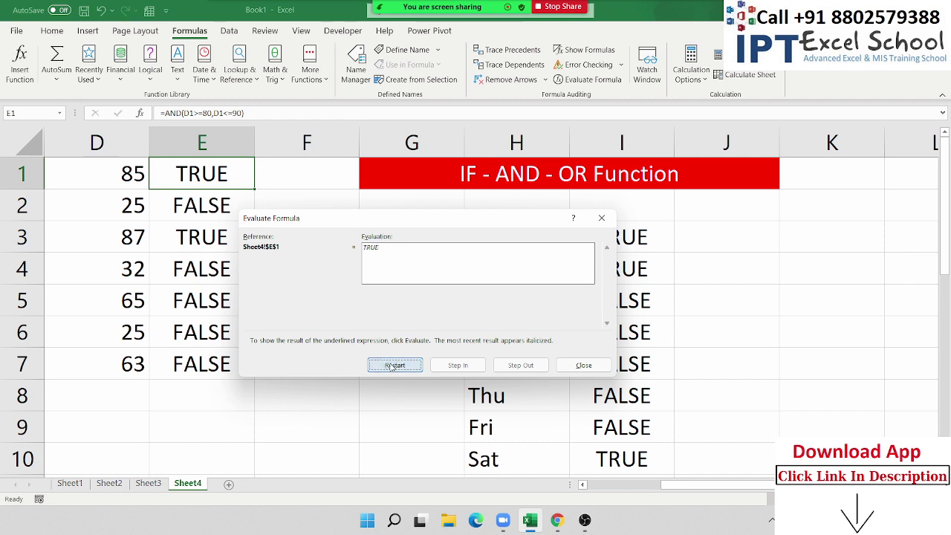
key(Escape)
Evaluate E2's AND formula step by step until it reaches FALSE.
click(247, 207)
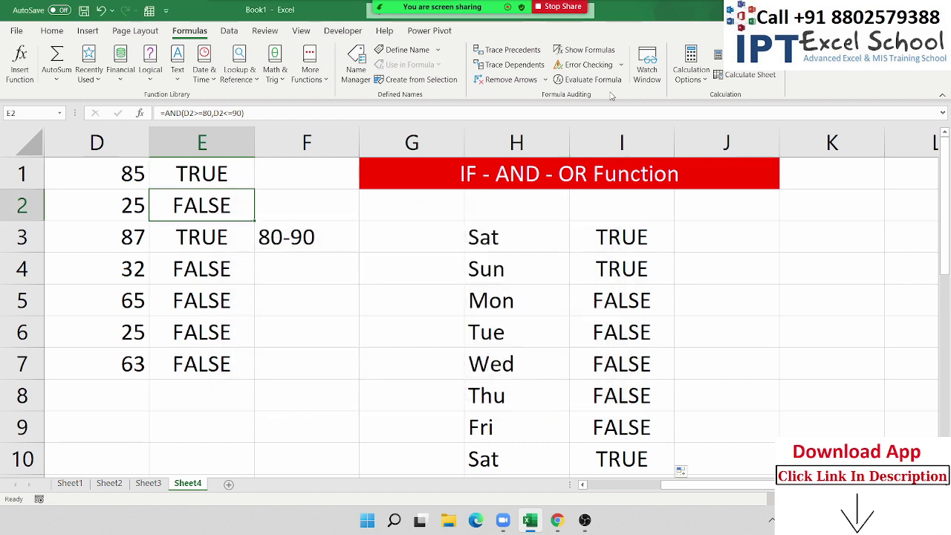
click(579, 79)
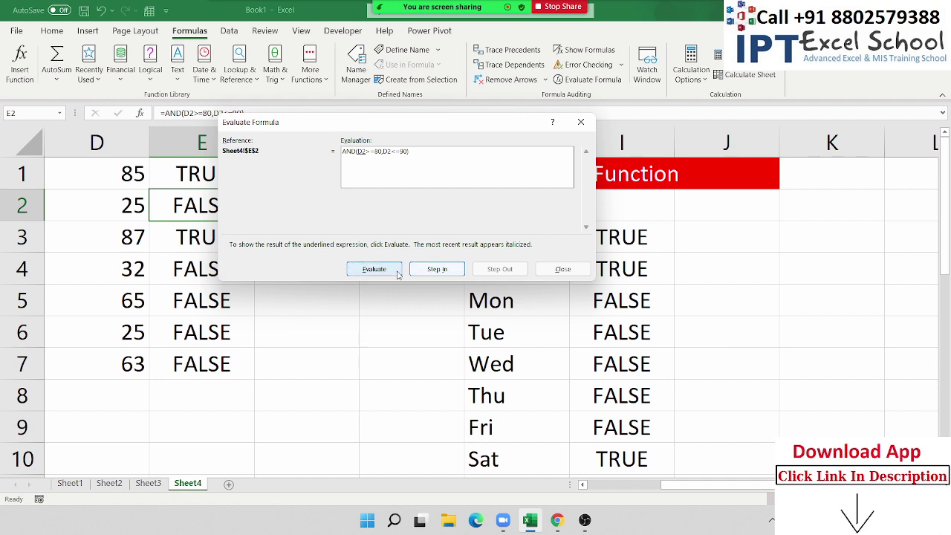
click(397, 273)
click(397, 273)
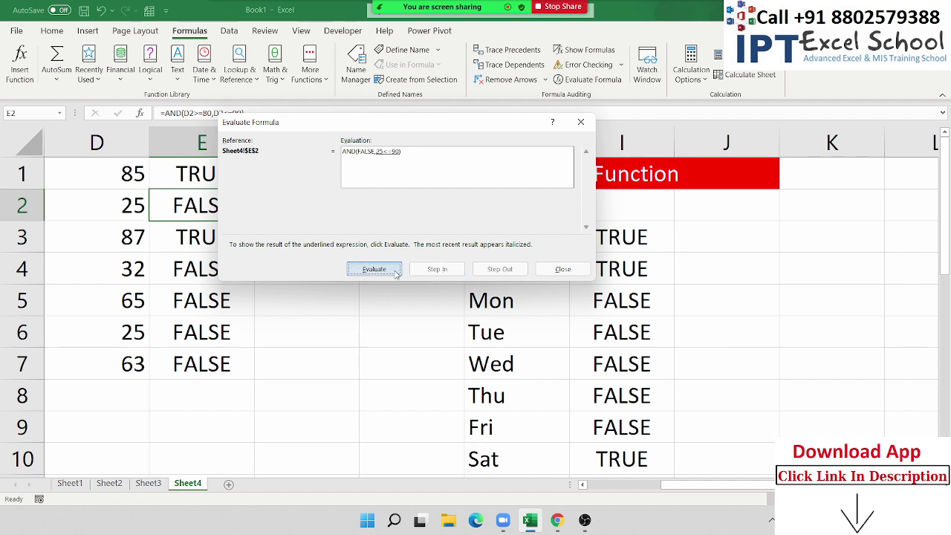
click(395, 273)
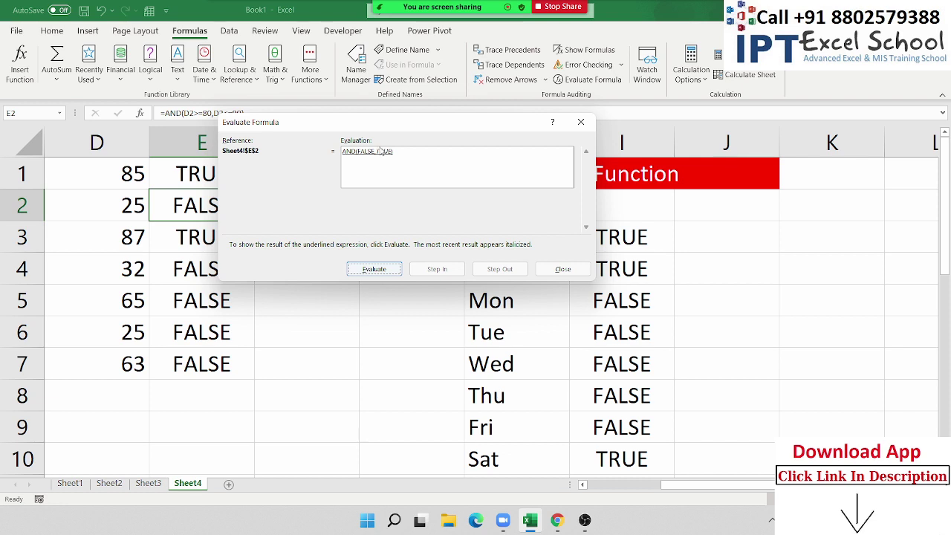
click(364, 270)
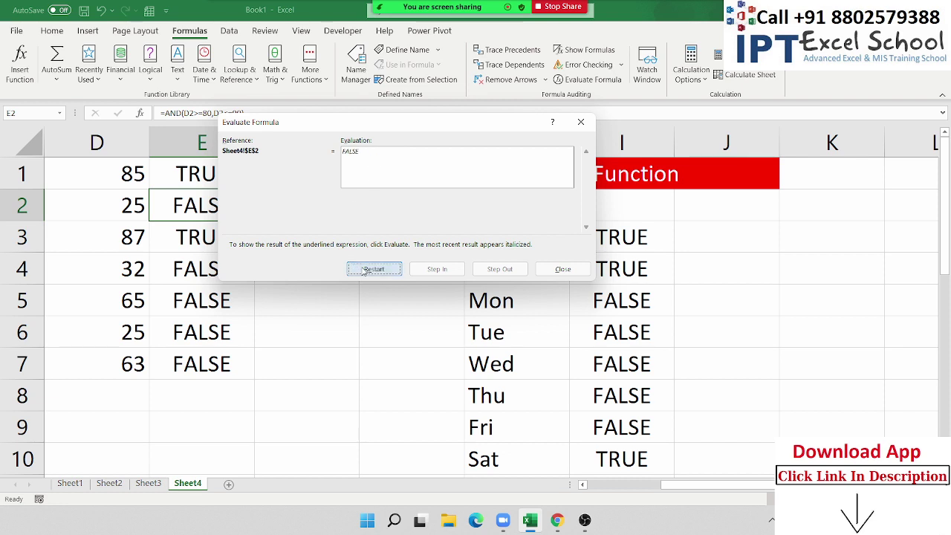
key(Escape)
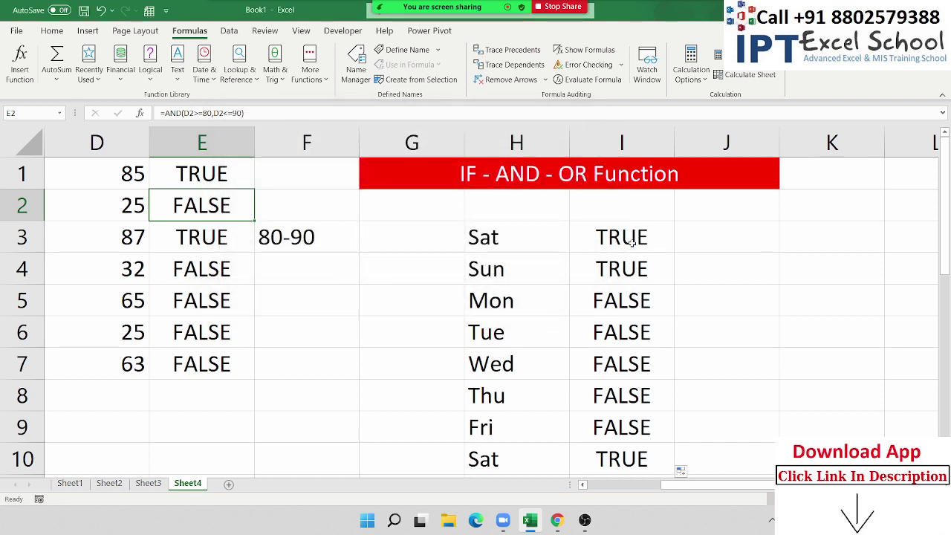
click(630, 241)
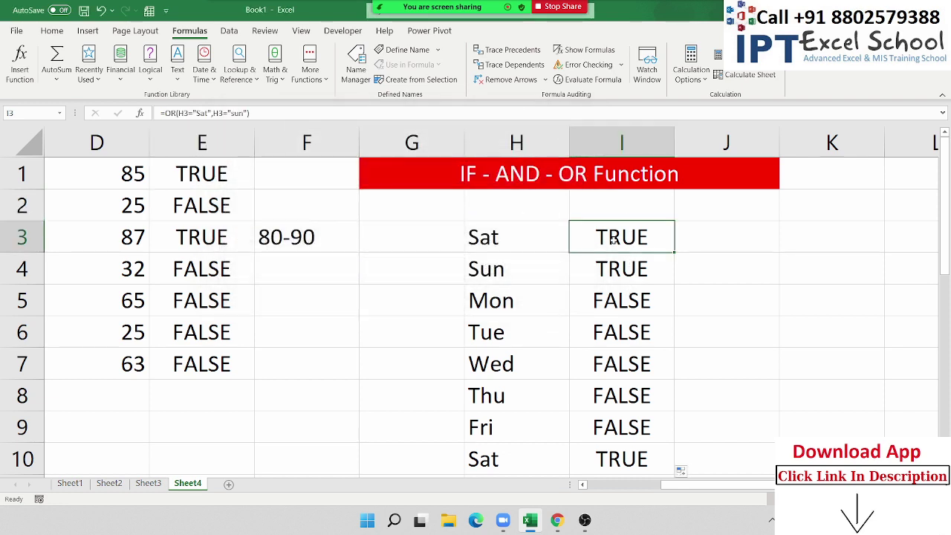
click(606, 84)
drag(416, 150, 272, 149)
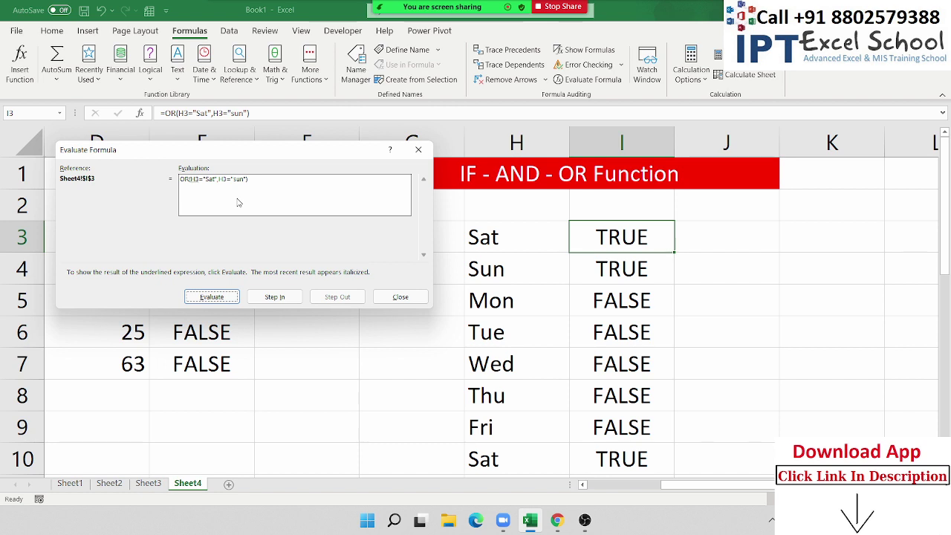
click(225, 297)
click(226, 297)
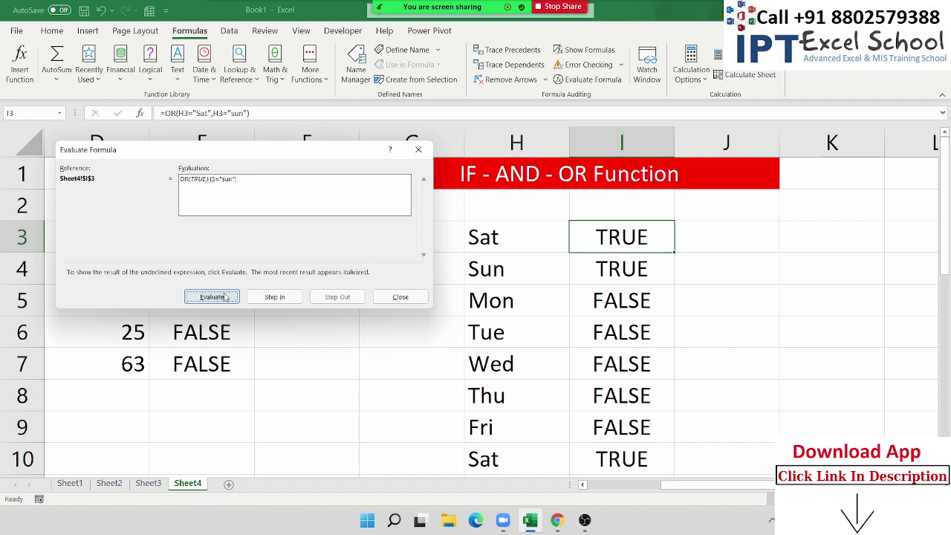
click(226, 297)
click(226, 297)
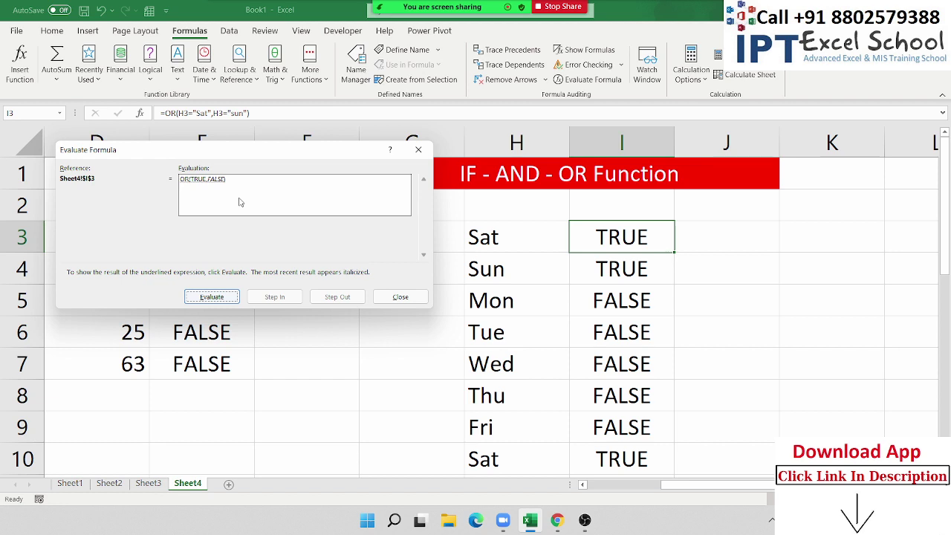
click(420, 151)
mouse_move(412, 19)
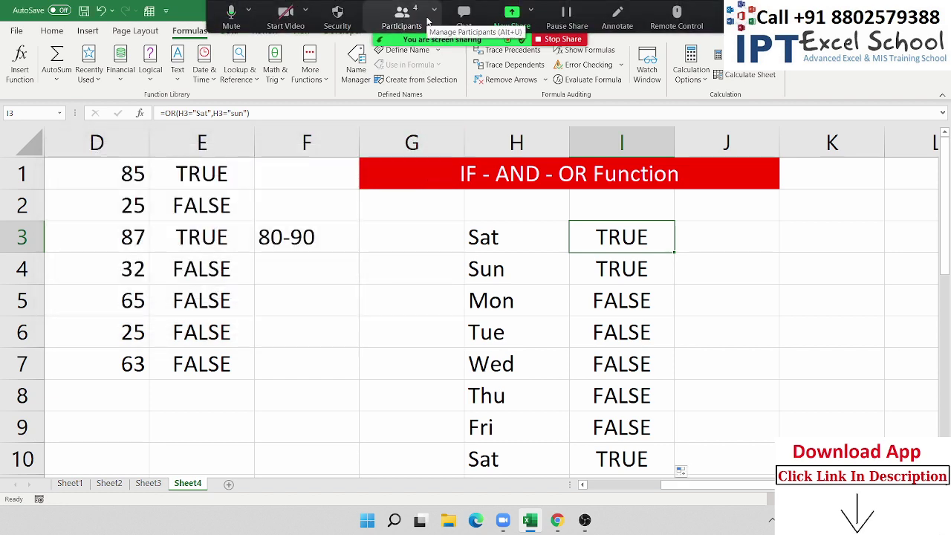
click(401, 19)
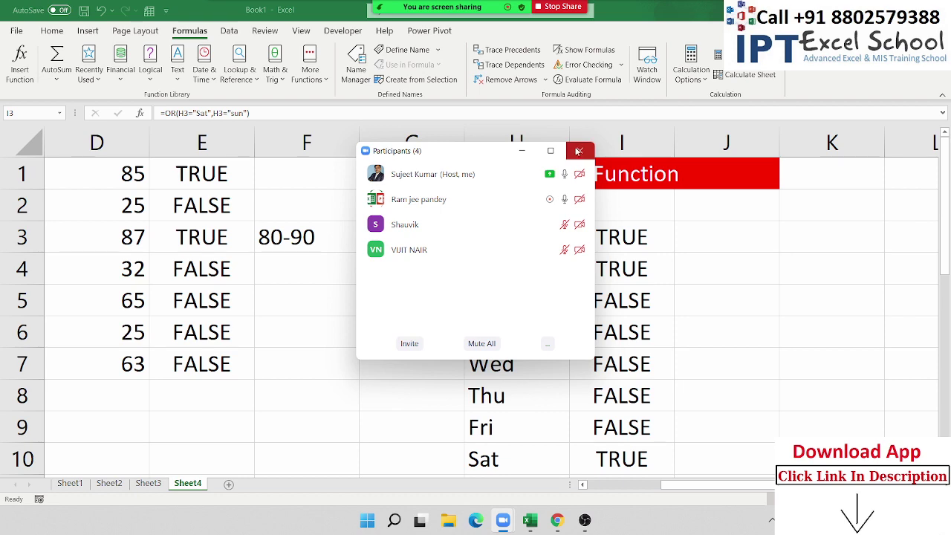
click(579, 150)
Apply View > Freeze Panes with row 2 selected, then scroll to confirm row 1 stays fixed.
scroll(452, 216, down, 2)
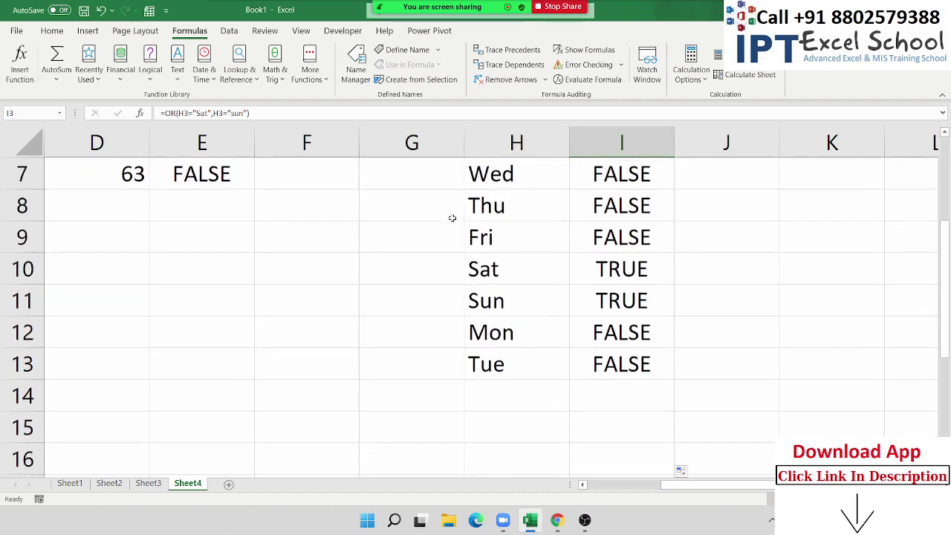
scroll(452, 218, up, 2)
drag(104, 168, 220, 285)
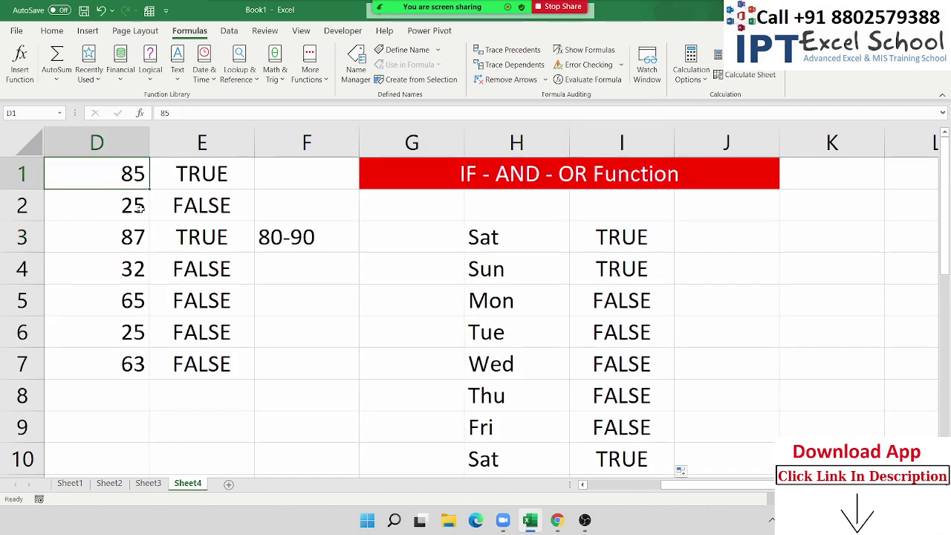
scroll(218, 284, down, 4)
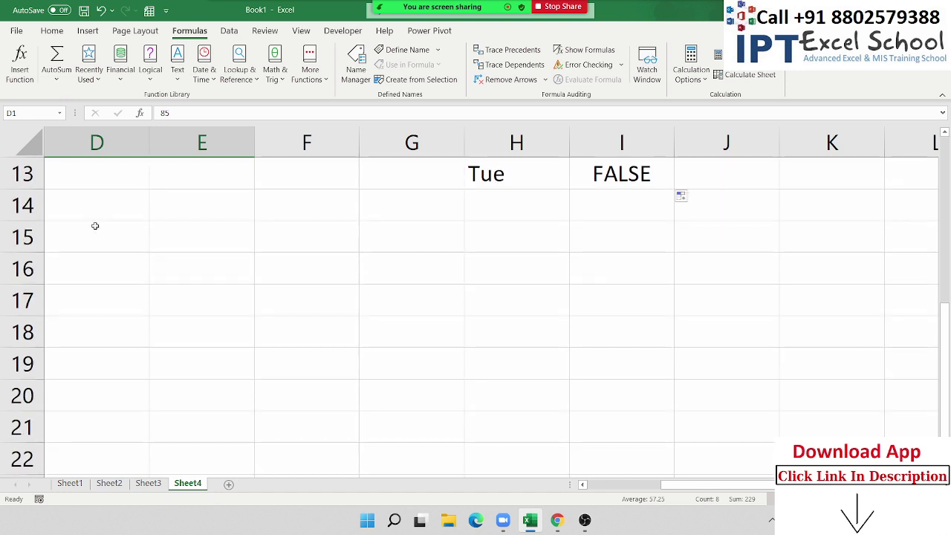
scroll(95, 221, up, 4)
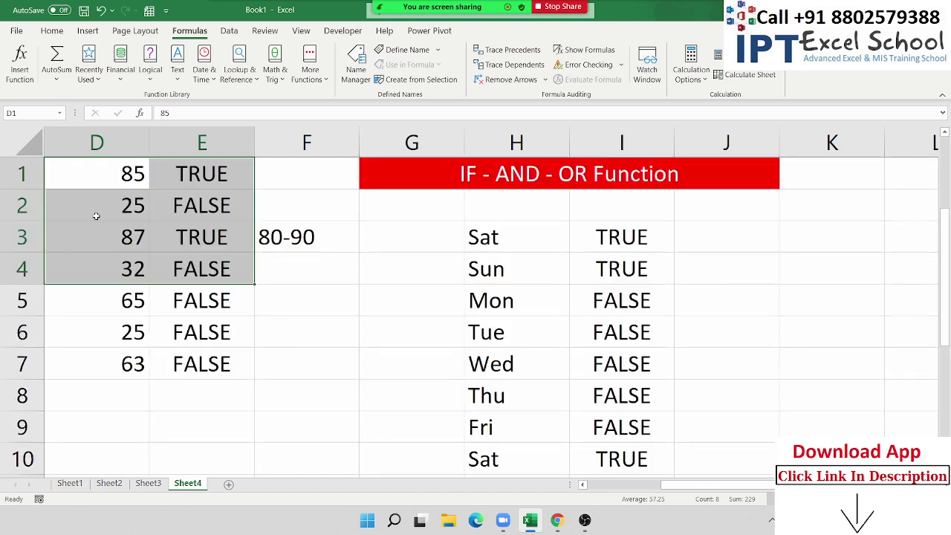
click(25, 204)
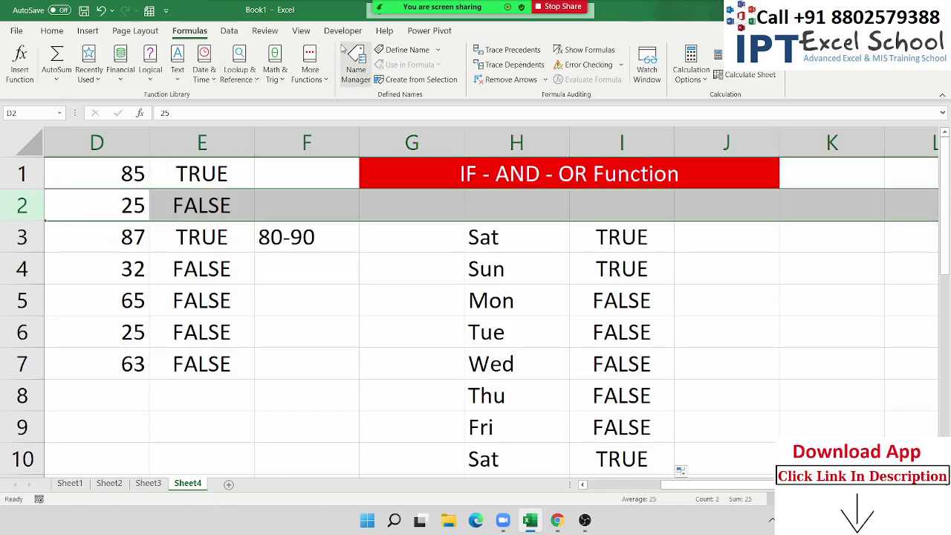
click(300, 30)
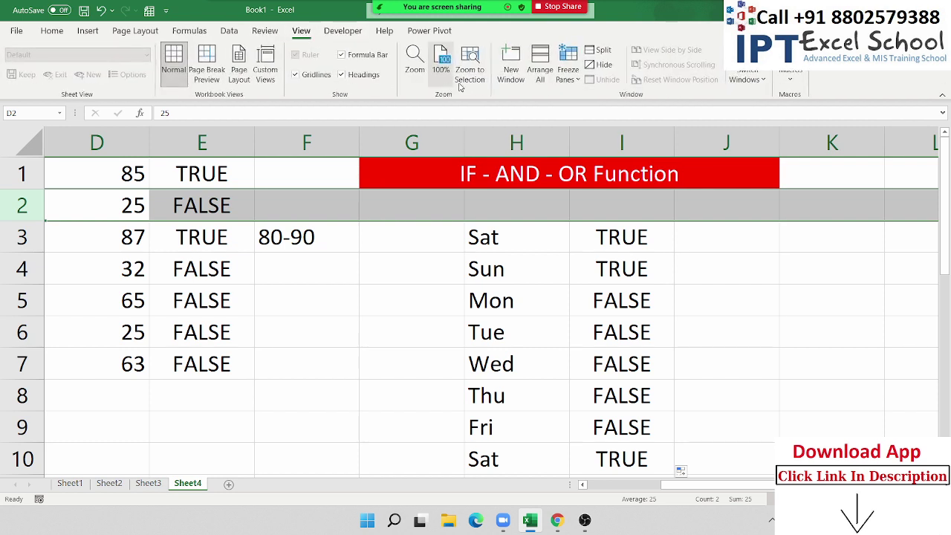
click(568, 74)
click(594, 100)
click(300, 325)
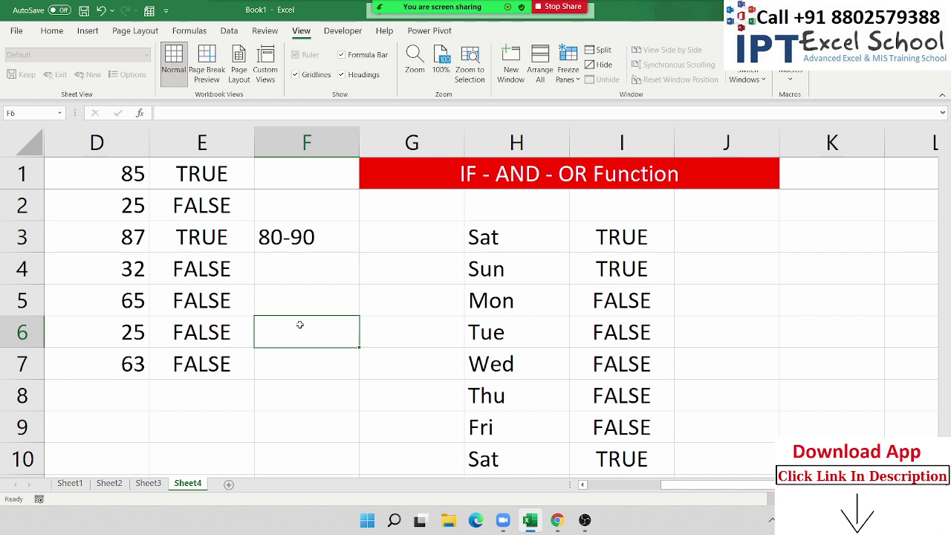
scroll(301, 325, down, 3)
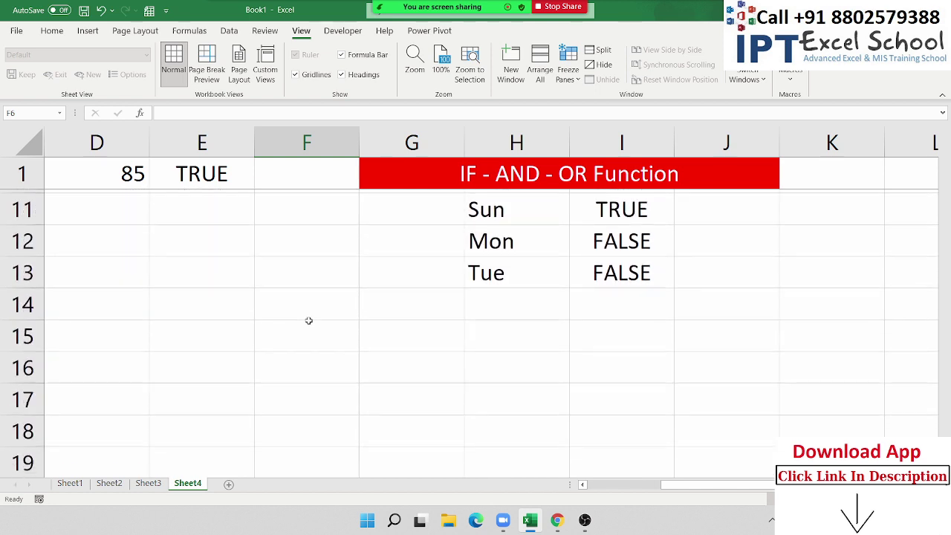
scroll(308, 323, down, 1)
Type Name in D15 and S-1 in E15, then fill the series across to S-4 in H15.
click(110, 215)
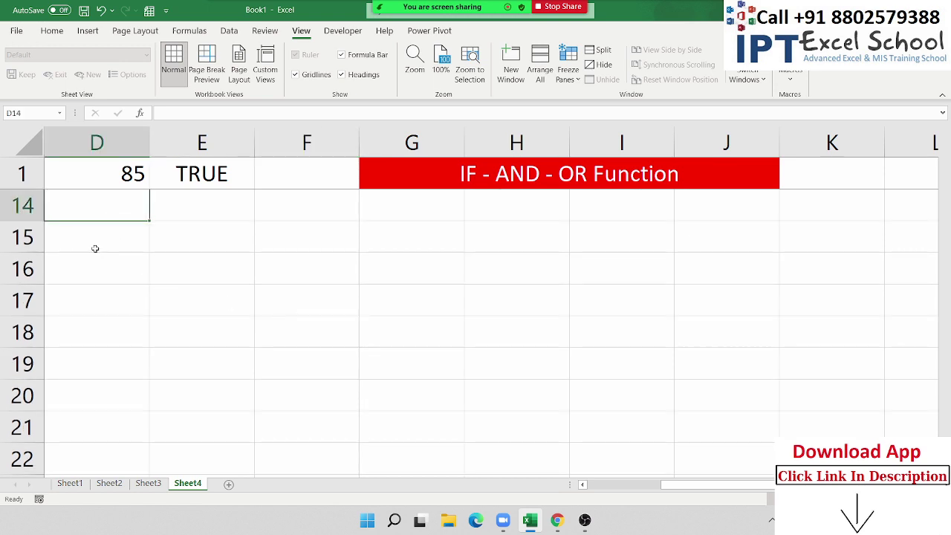
click(95, 247)
text(Name)
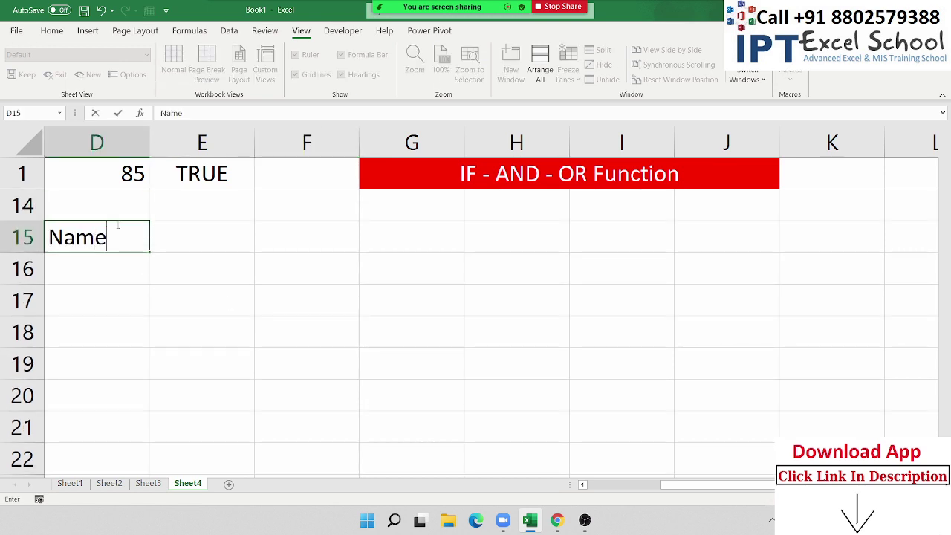
key(Tab)
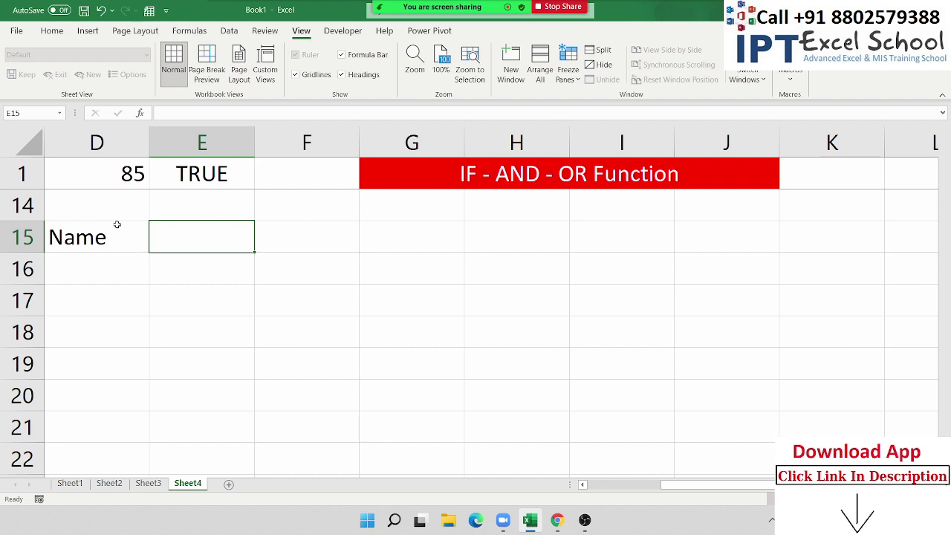
text(JAN)
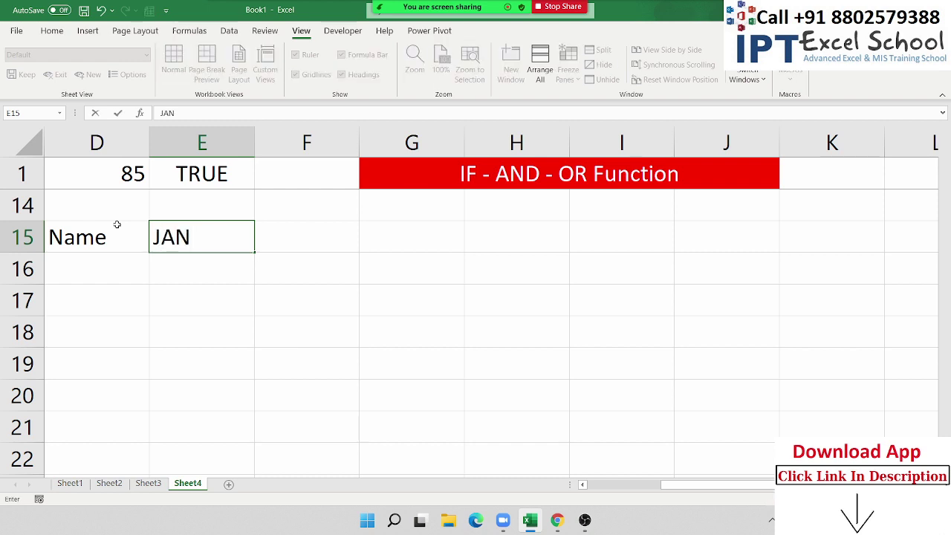
key(BackSpace)
key(BackSpace)
key(BackSpace)
text(S-)
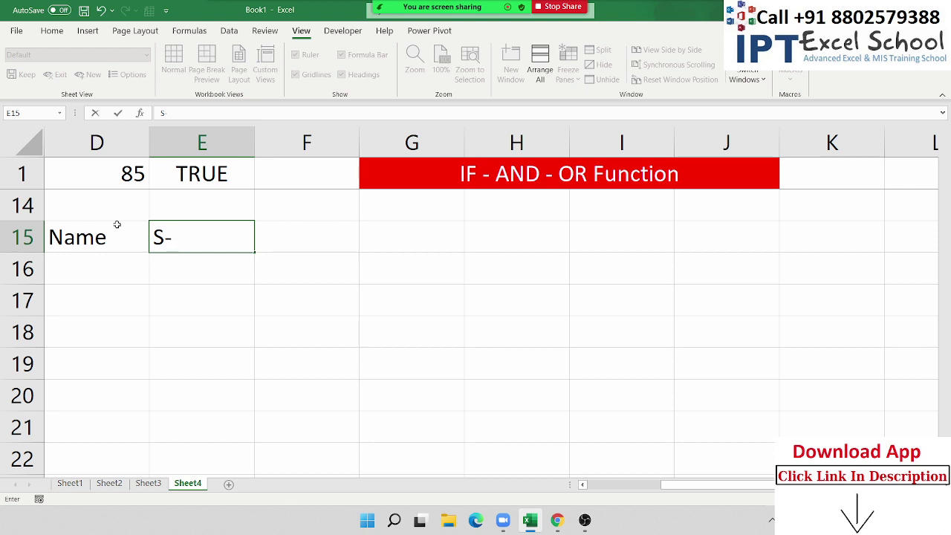
text(1)
key(Return)
click(226, 236)
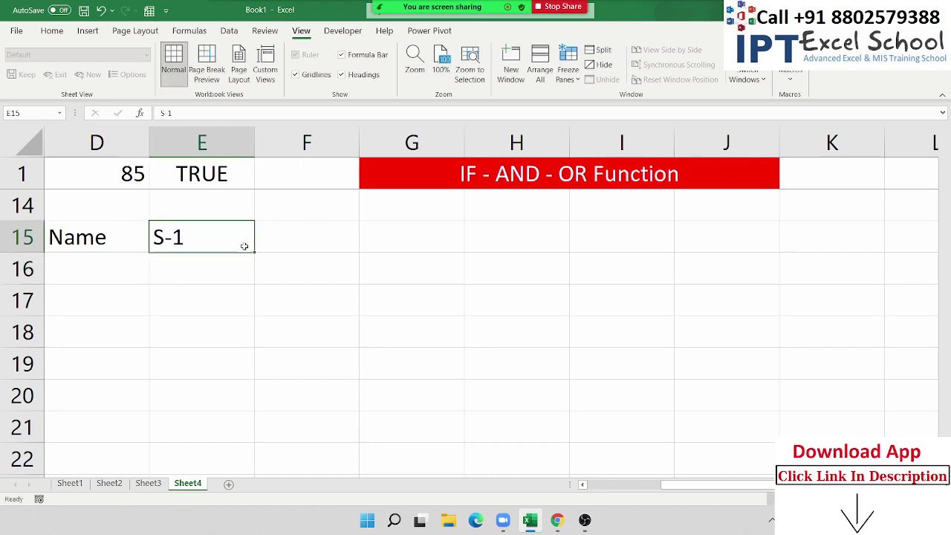
drag(252, 253, 565, 256)
Type the first student's name in D16 and fill the name list down to D19.
click(113, 273)
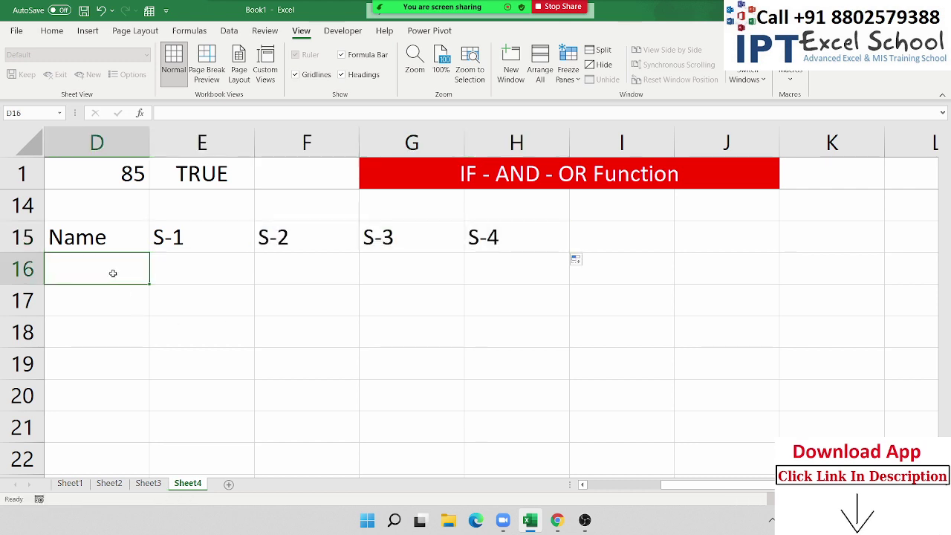
text(|Puj)
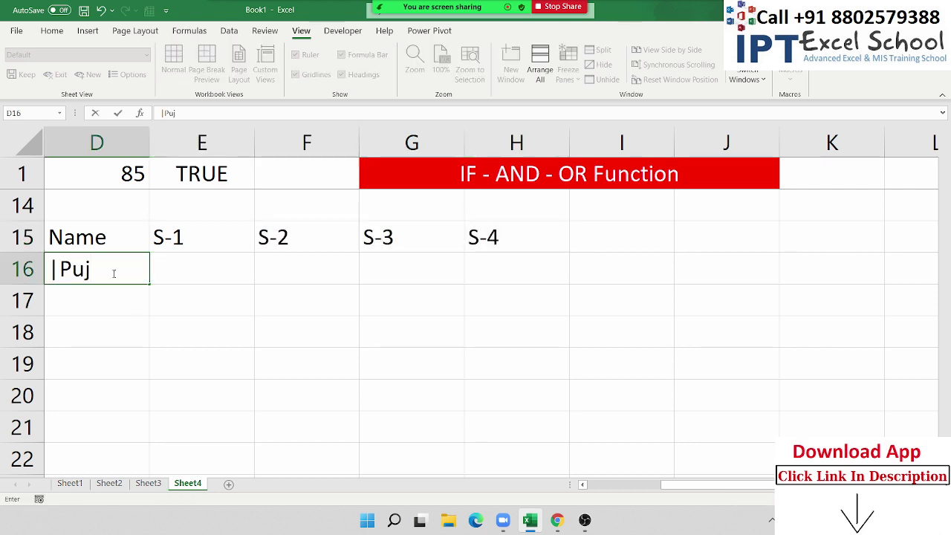
key(BackSpace)
key(BackSpace)
key(BackSpace)
key(BackSpace)
text(P)
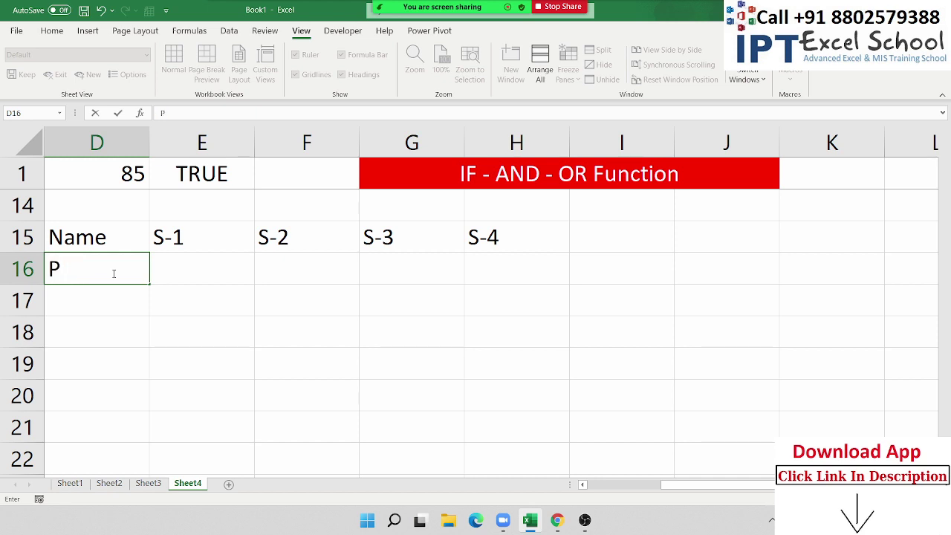
text(uja)
key(Return)
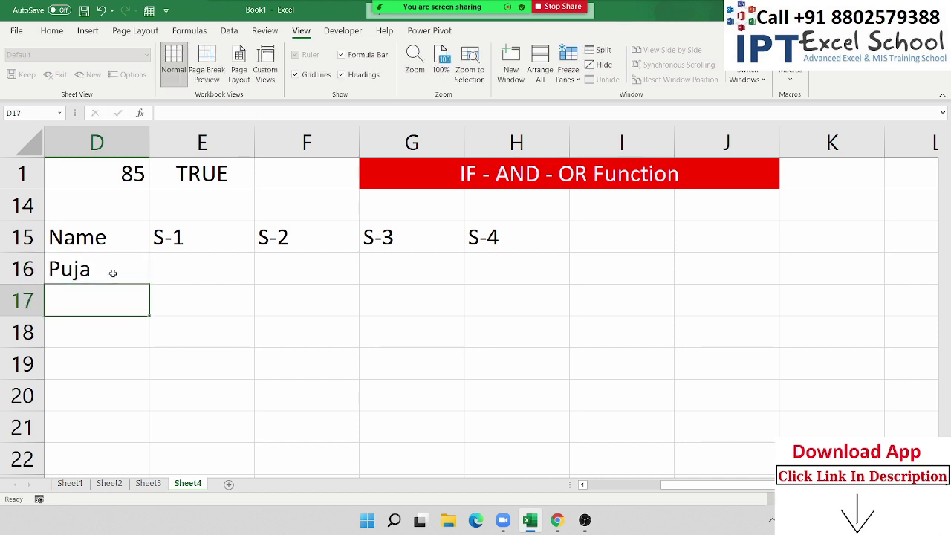
click(113, 271)
drag(149, 284, 150, 375)
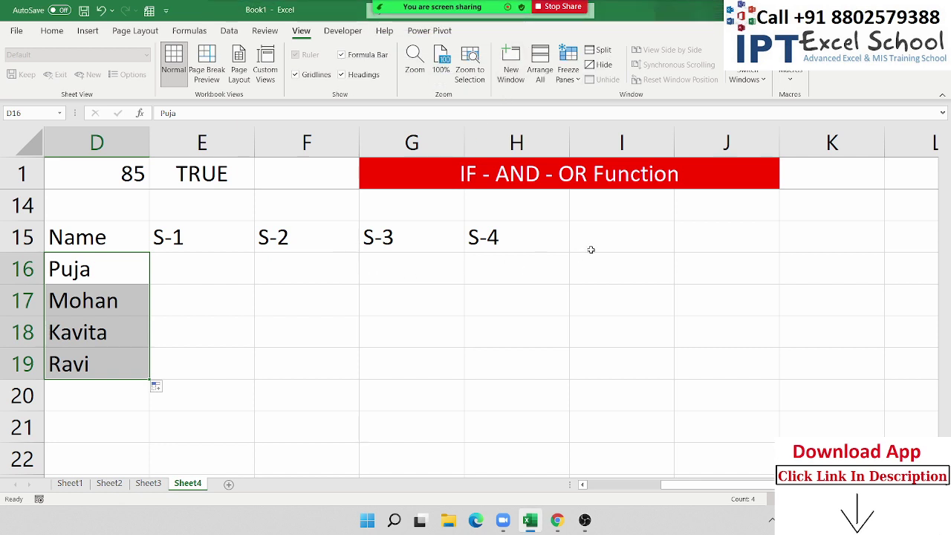
click(606, 238)
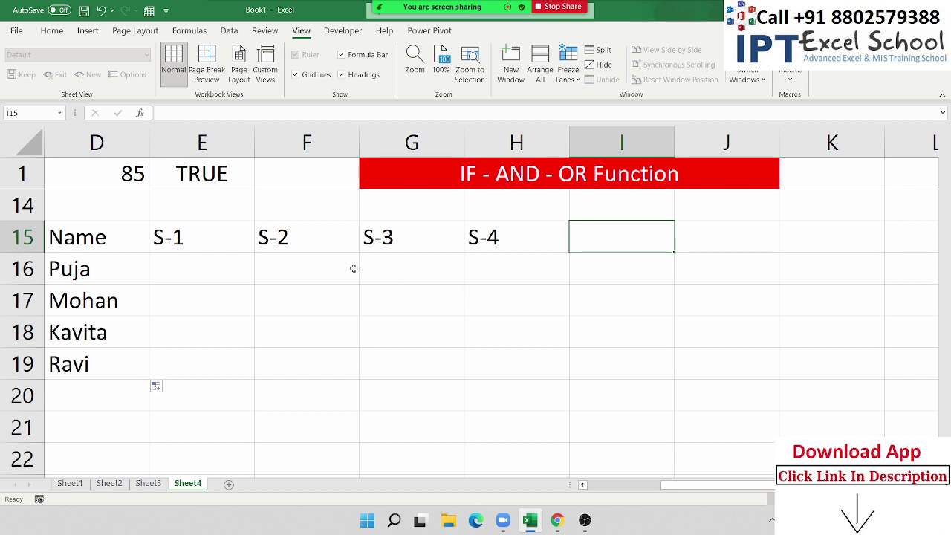
Enter trial scores 74 and 54 in the first person's S-1 and S-2 cells.
click(234, 266)
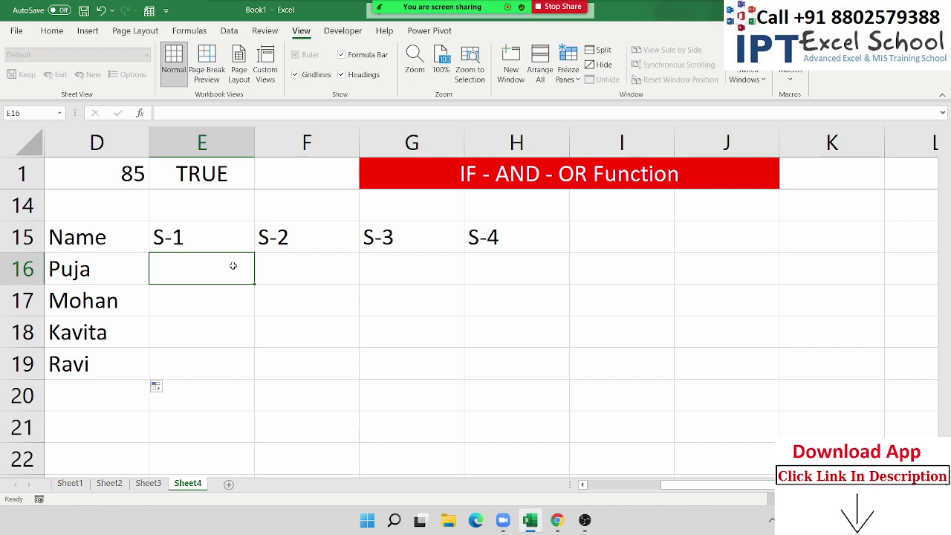
text(74)
key(Tab)
text(5)
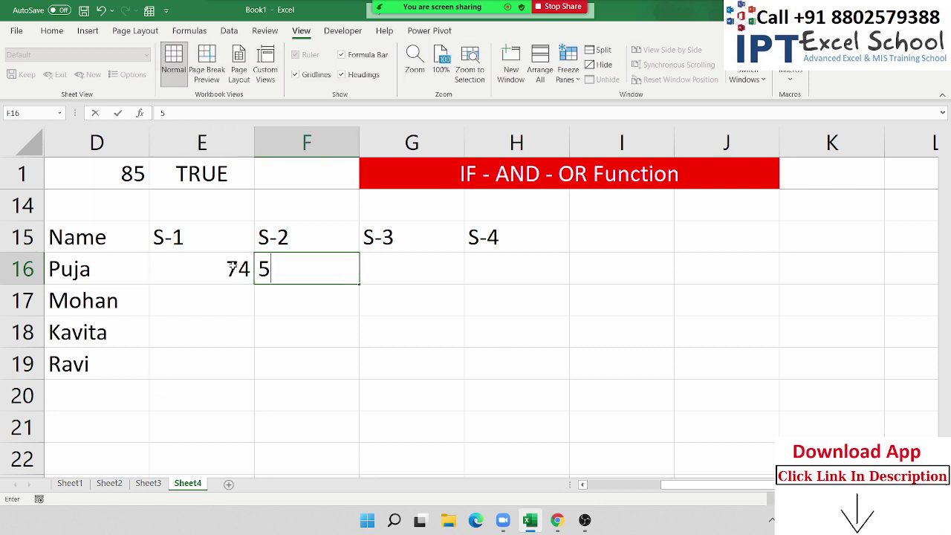
text(4)
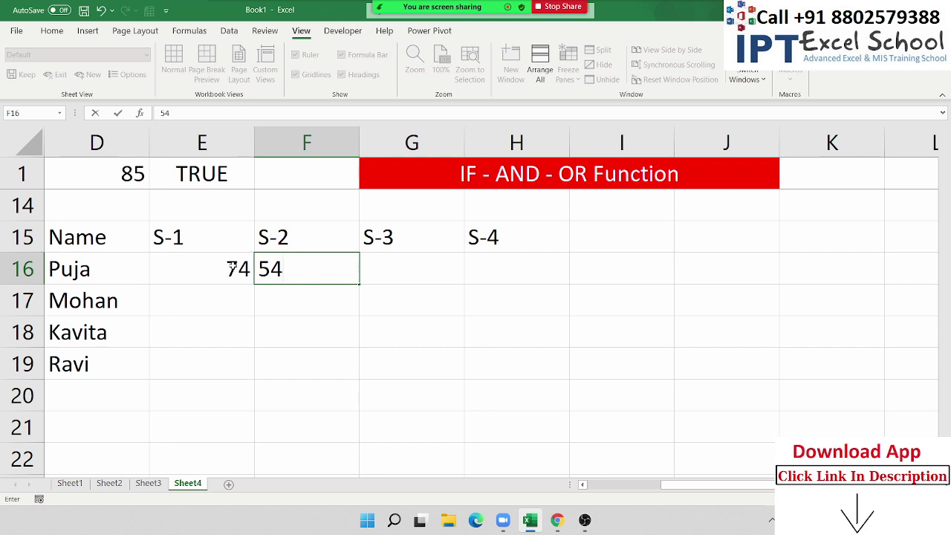
key(Return)
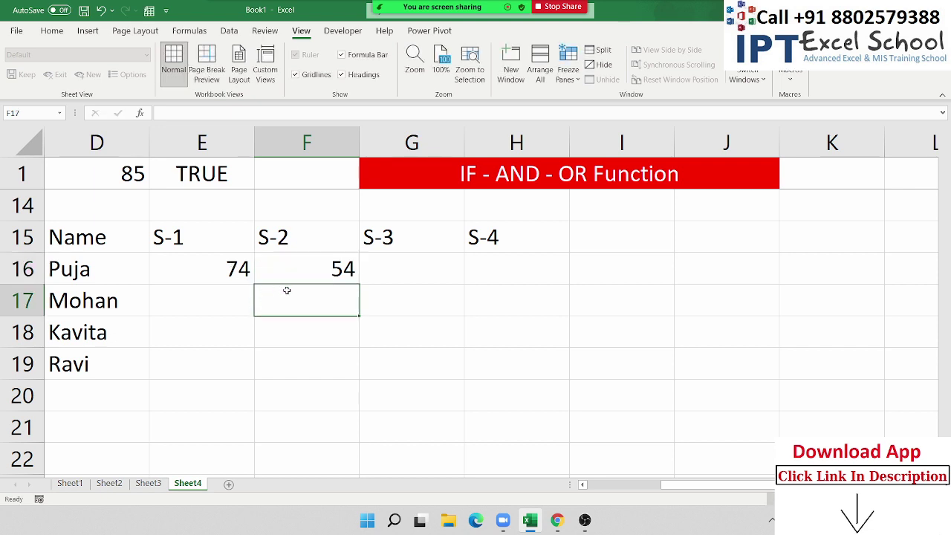
Replace the first S-1 score in E16 with =RANDBETWEEN(10,90).
click(219, 268)
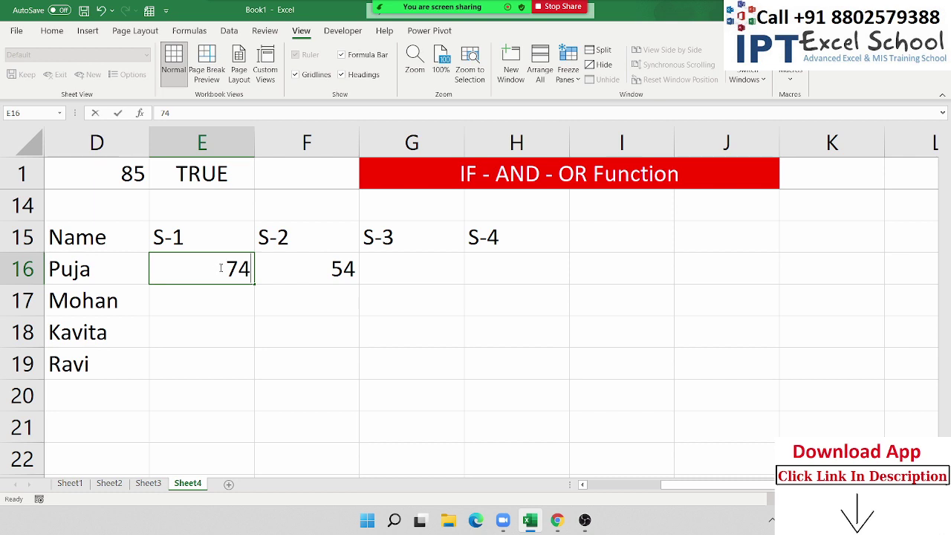
double_click(220, 267)
key(Delete)
key(Delete)
text(=)
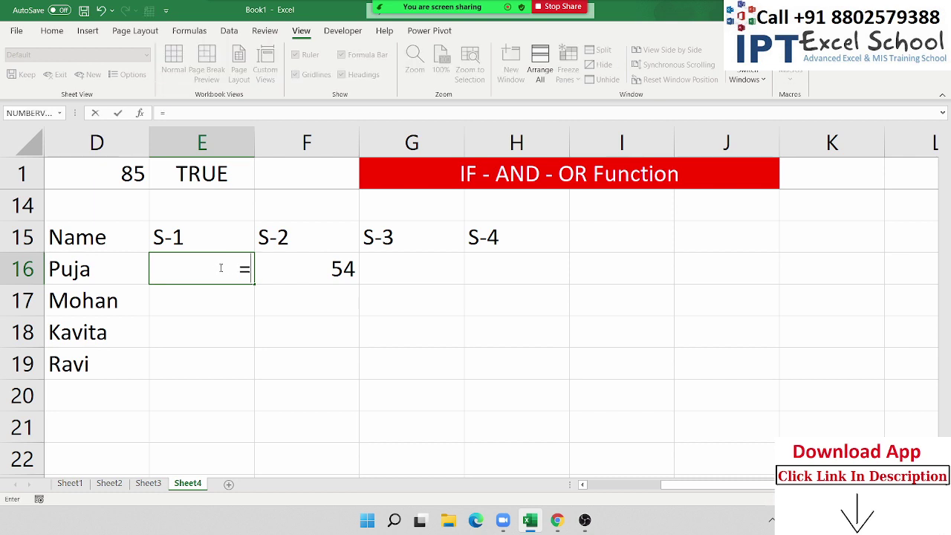
text(ra)
key(Down)
key(Down)
key(Down)
key(Tab)
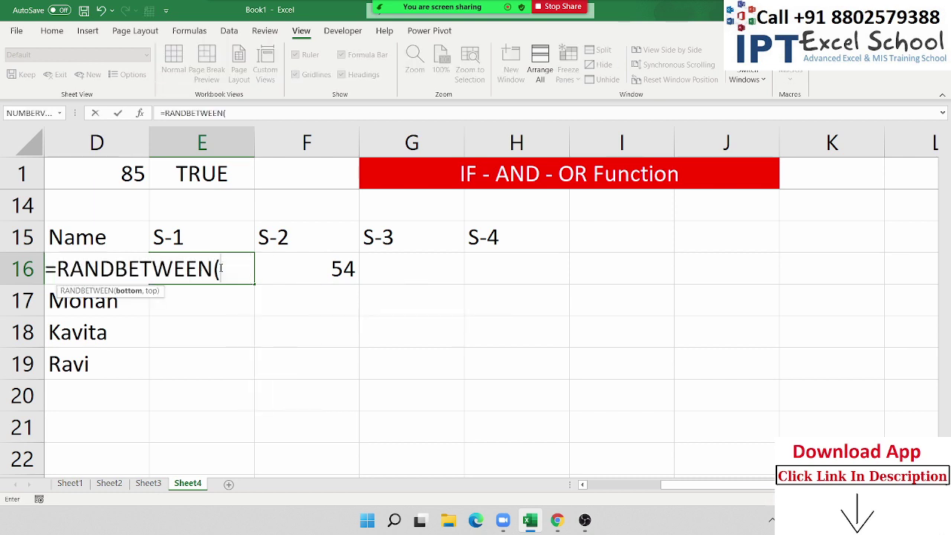
text(10,90)
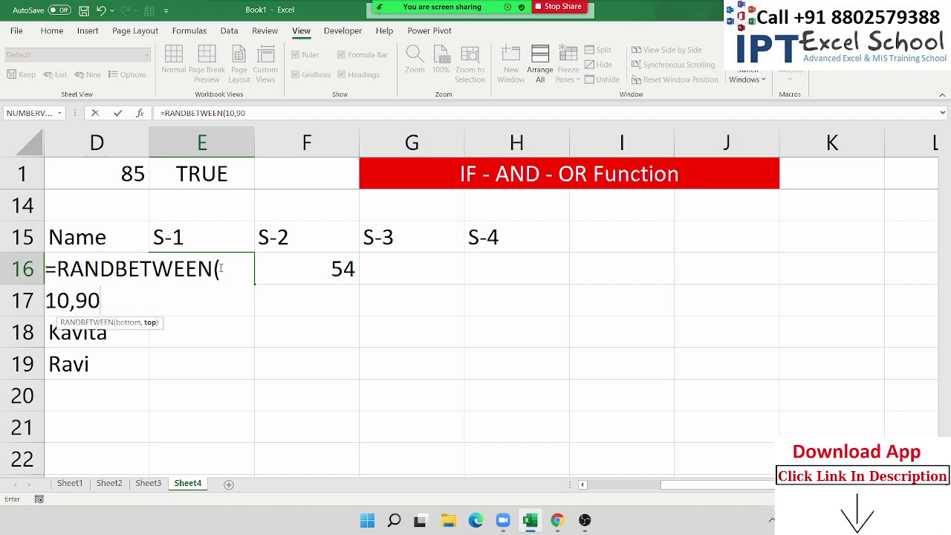
key(Return)
Fill the RANDBETWEEN formula across and down E16:G19, then copy the generated scores.
drag(159, 269, 395, 355)
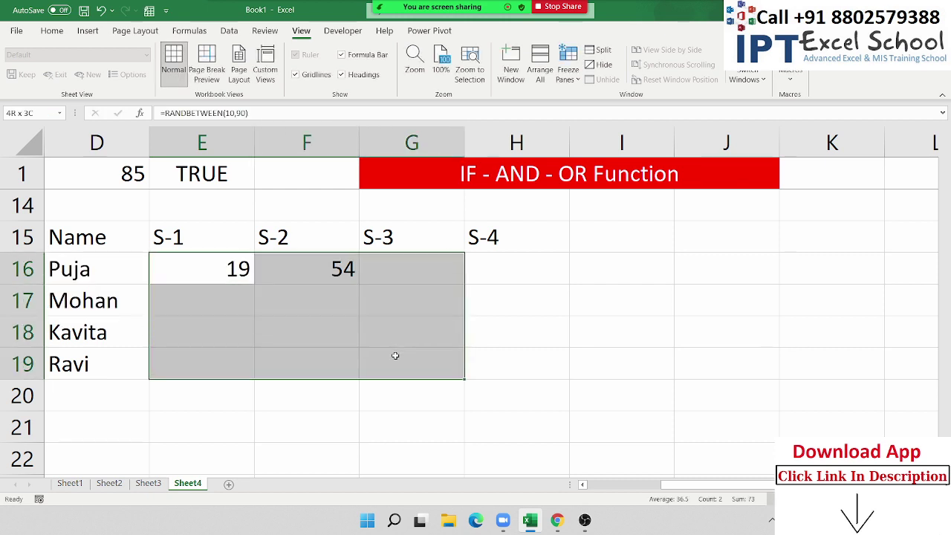
key(ctrl+r)
key(ctrl+d)
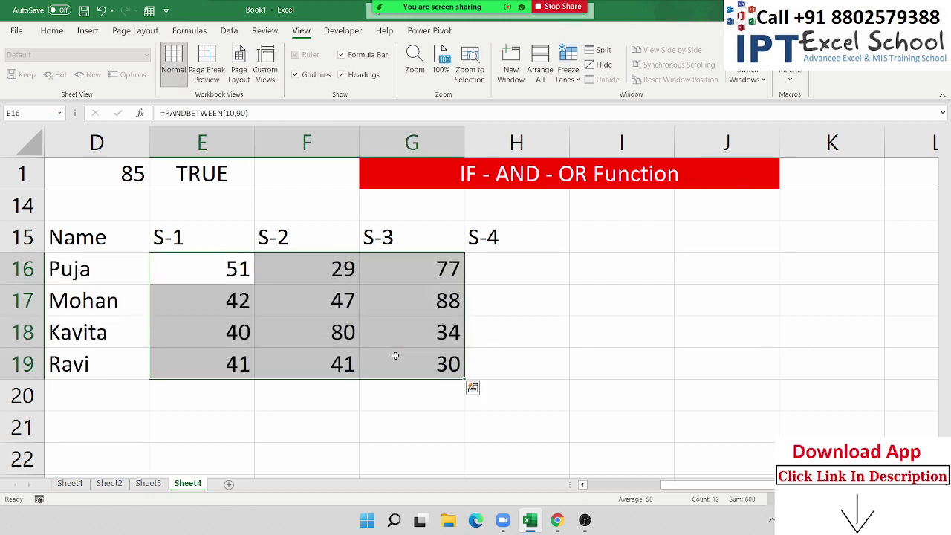
key(ctrl+c)
Paste the random scores back over themselves as fixed values.
click(52, 32)
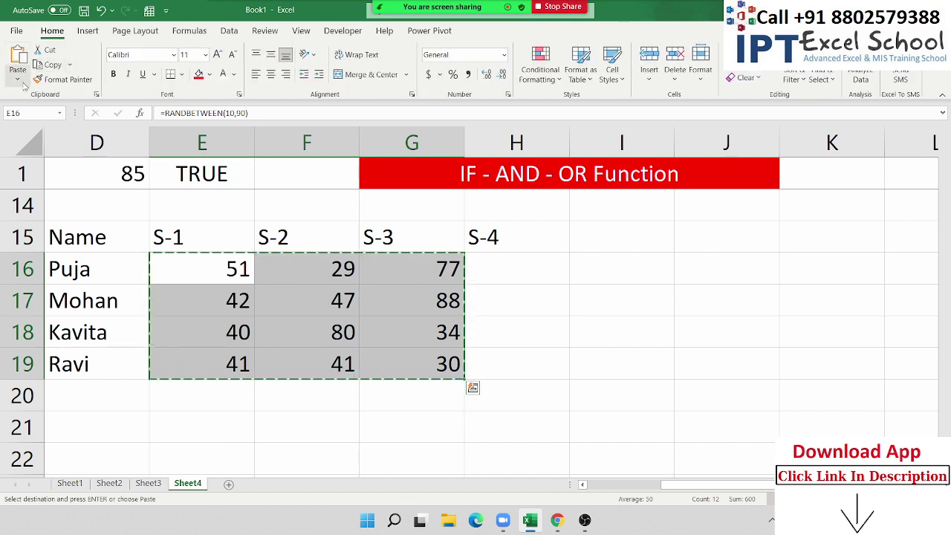
click(18, 75)
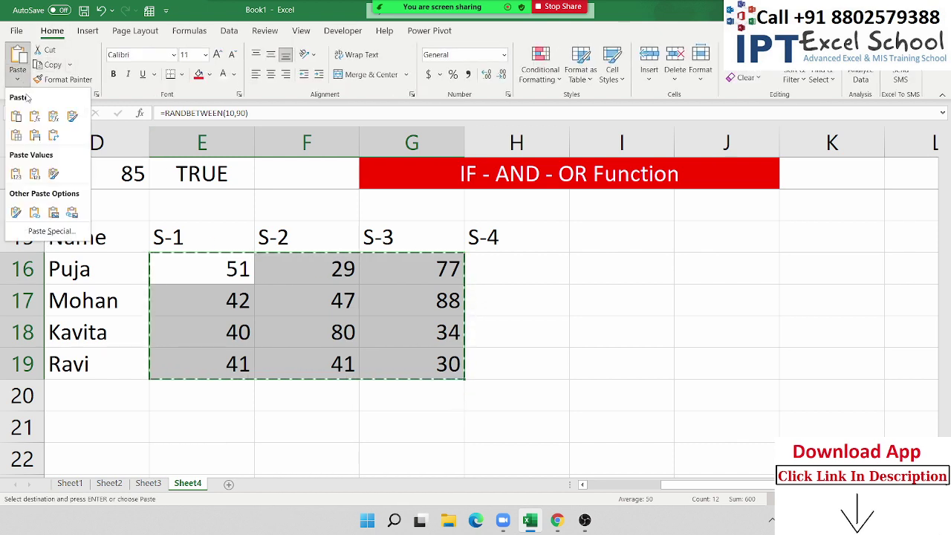
click(16, 174)
Replace the H15 header with 'Result' and move it right to I15.
click(496, 245)
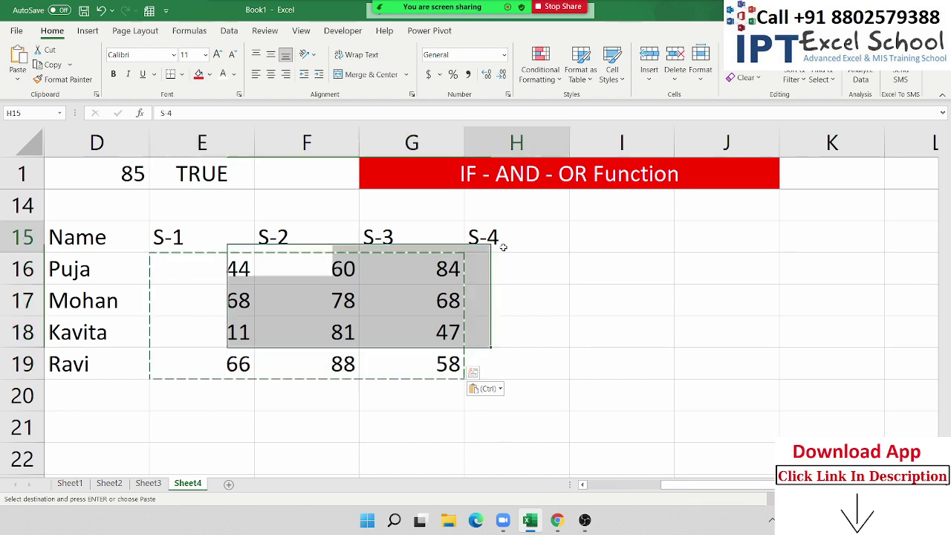
key(Delete)
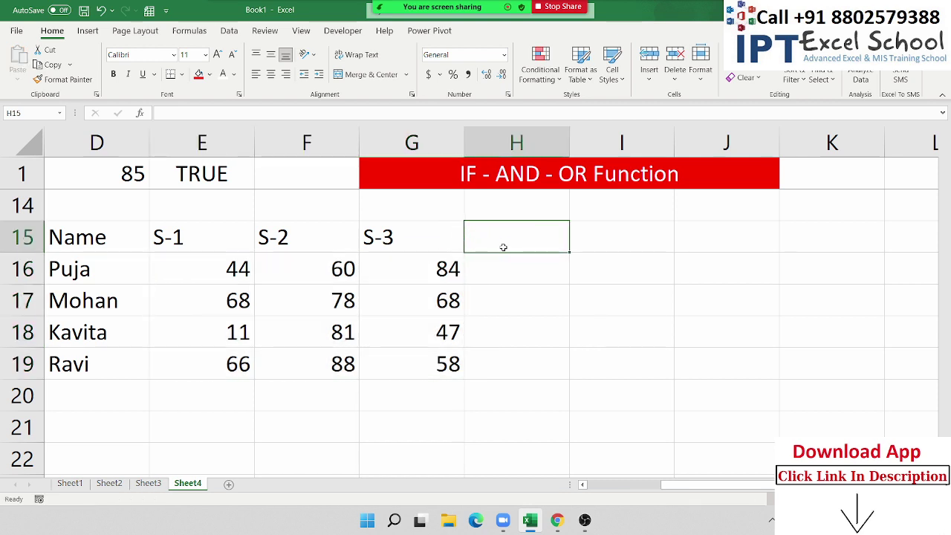
text(Re)
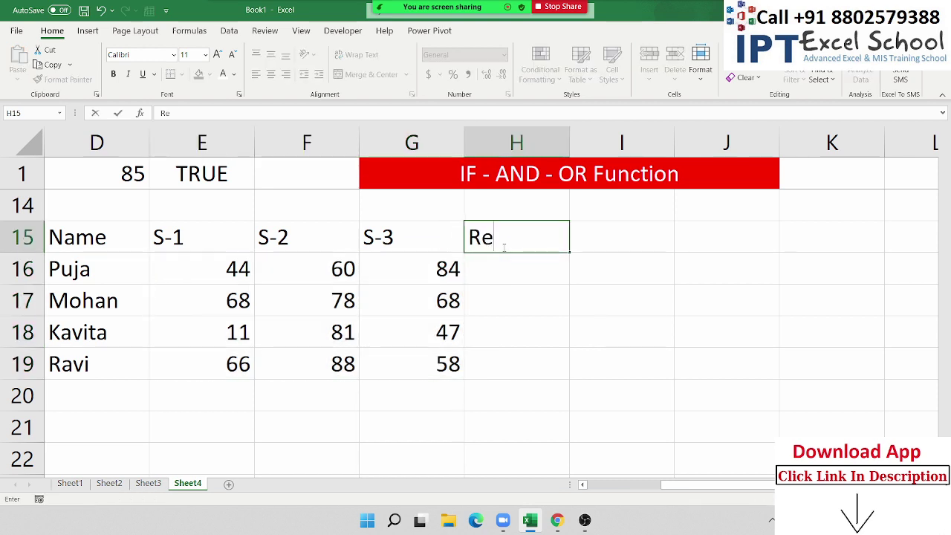
text(suk)
key(BackSpace)
text(l)
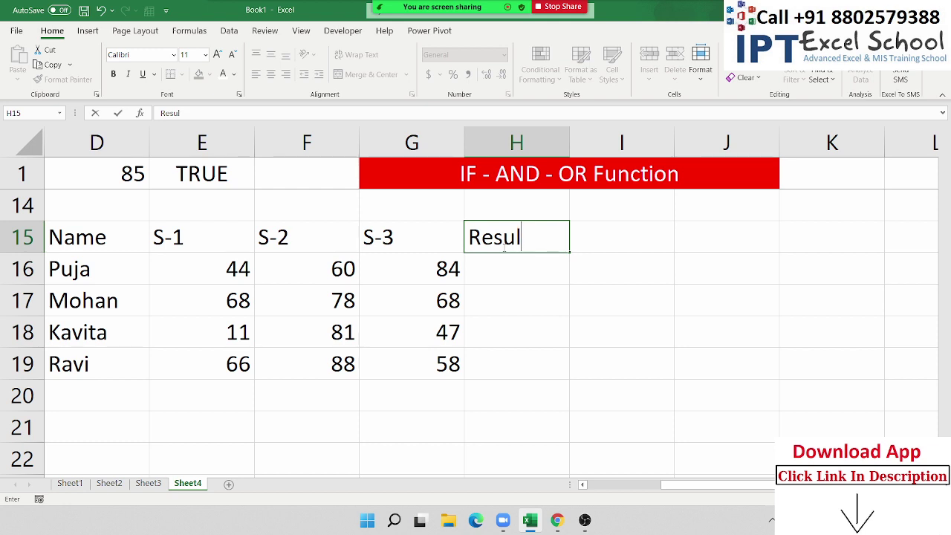
text(t)
key(Return)
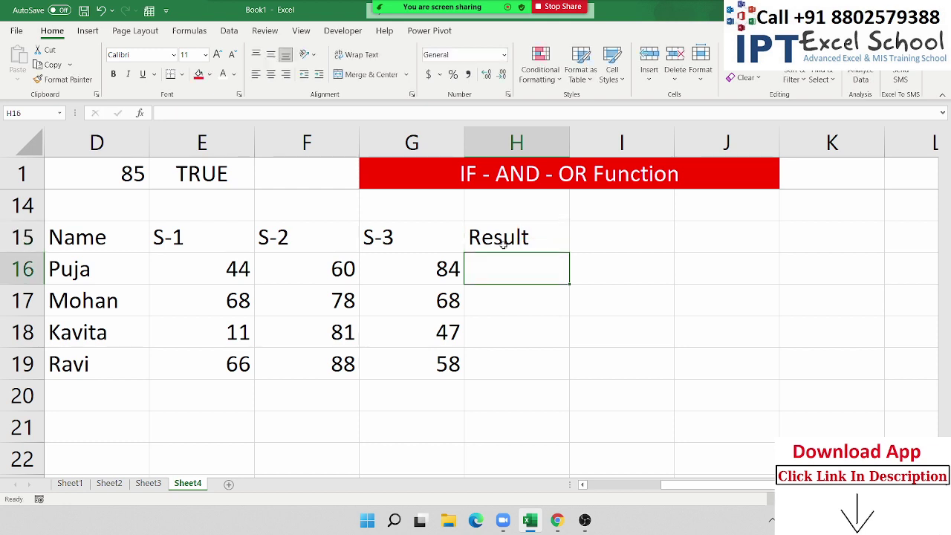
click(504, 247)
drag(528, 253, 591, 248)
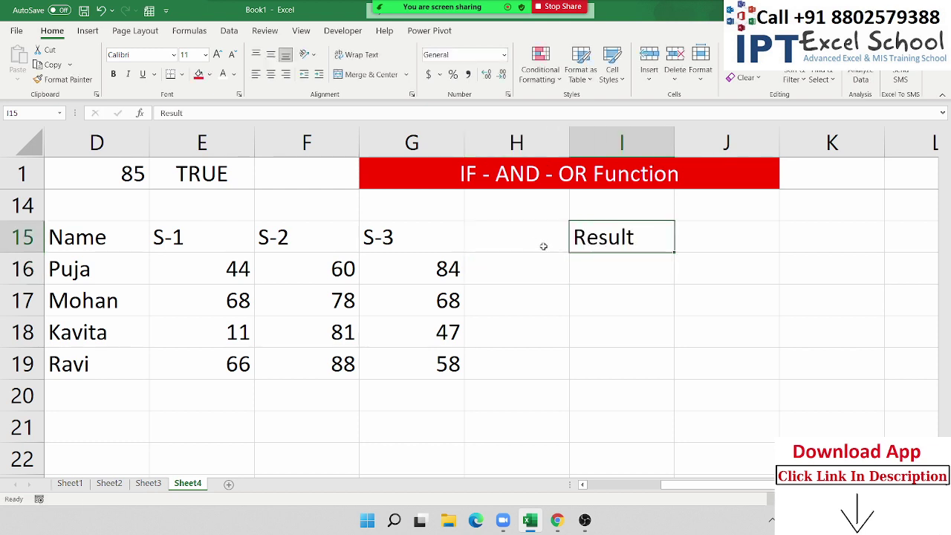
Head H15 'S4' and enter scores 85, 36, 96 and 52 in H16:H19.
click(535, 244)
text(S4)
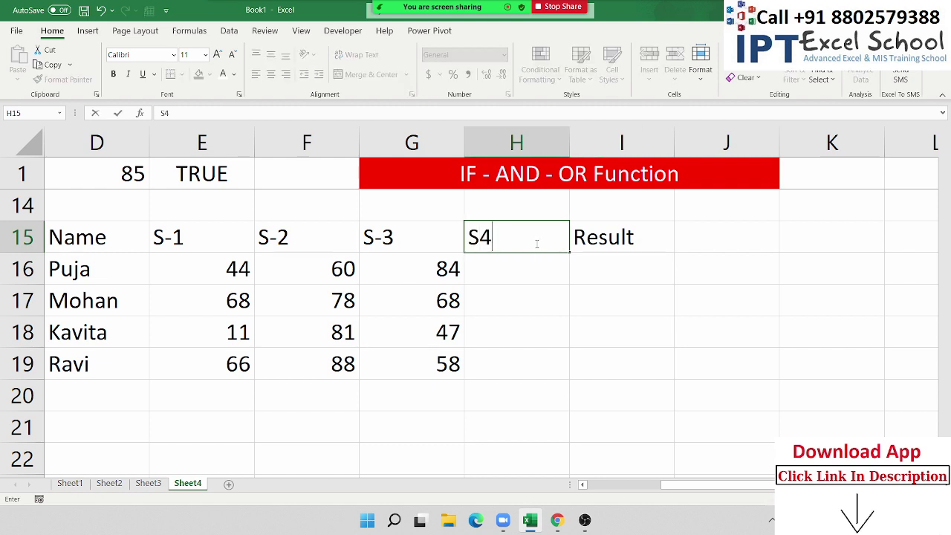
key(Return)
text(85)
key(Return)
text(36)
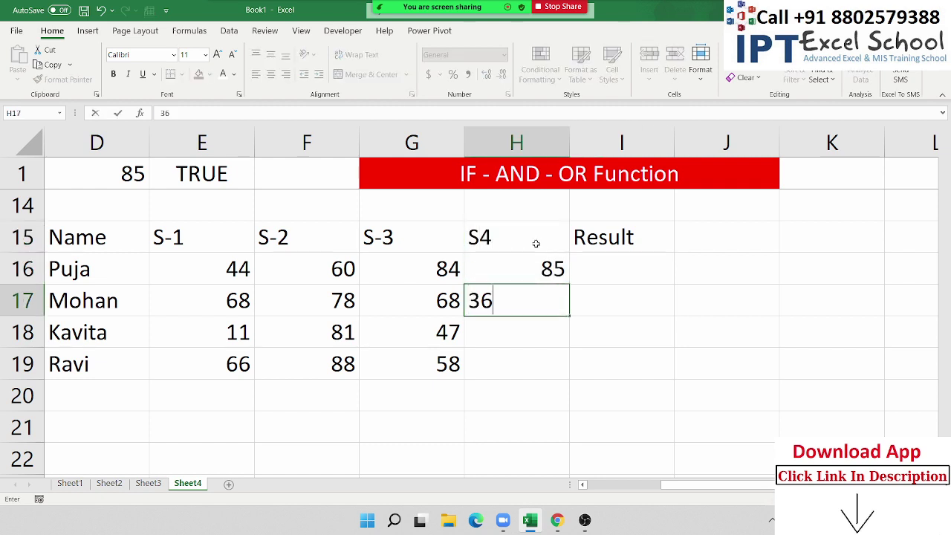
key(Return)
text(96)
key(Return)
text(52)
key(Return)
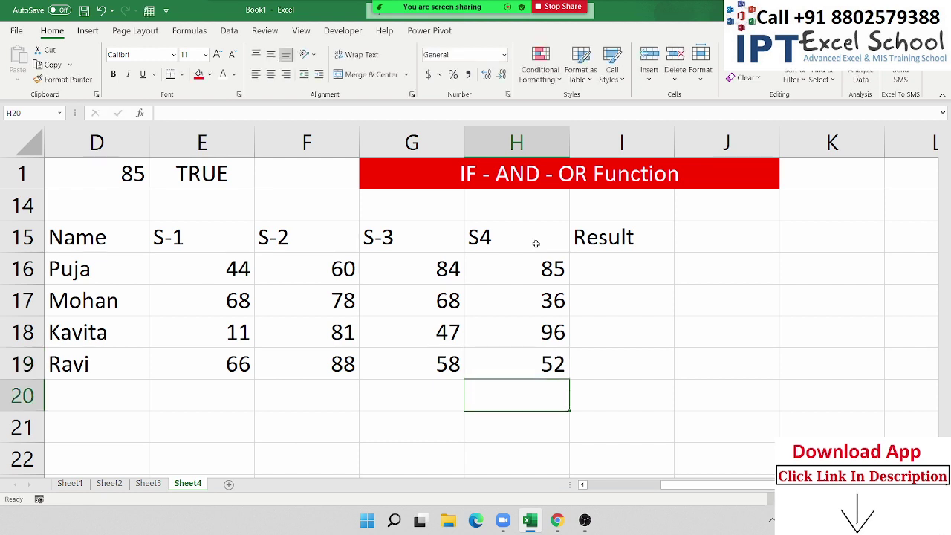
Start an =AND formula in I16 with the E16>=30 condition and begin the F16 condition.
click(595, 270)
text(=)
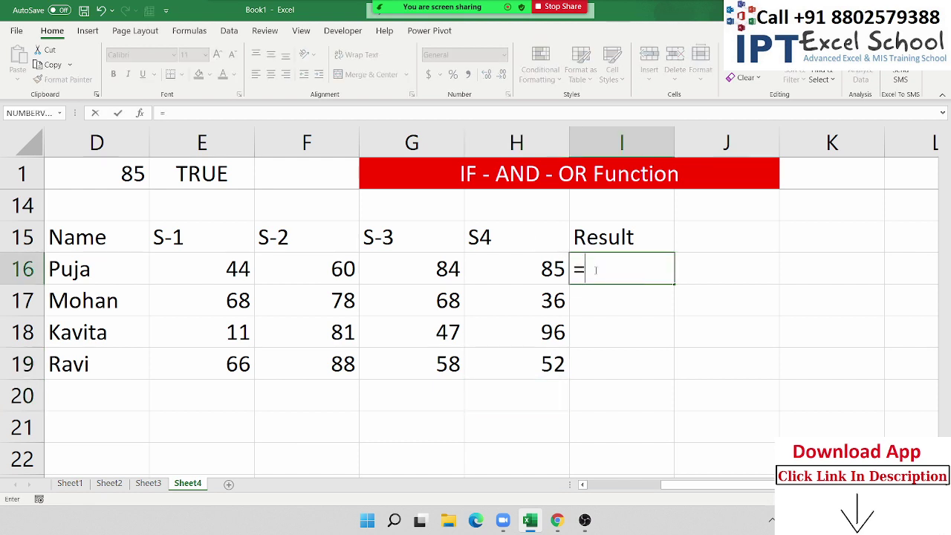
text(and)
key(Tab)
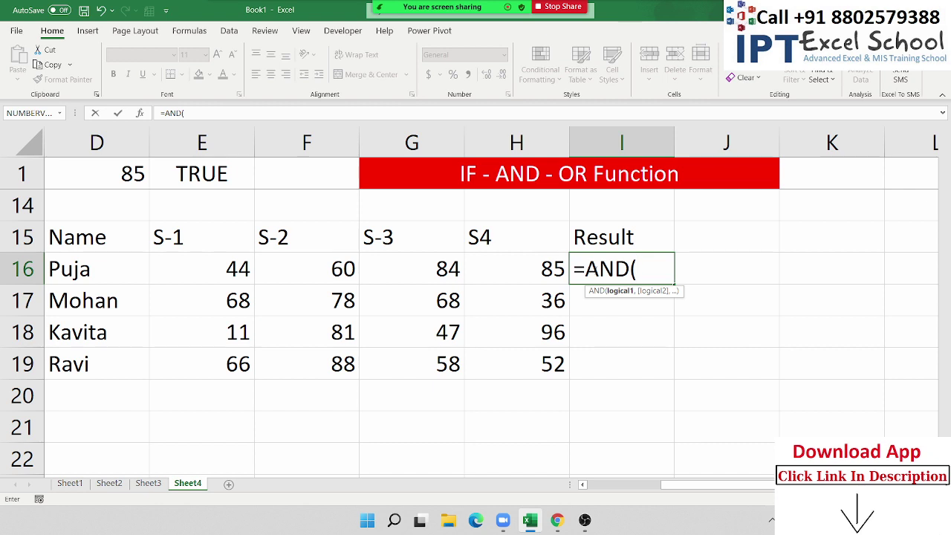
click(181, 276)
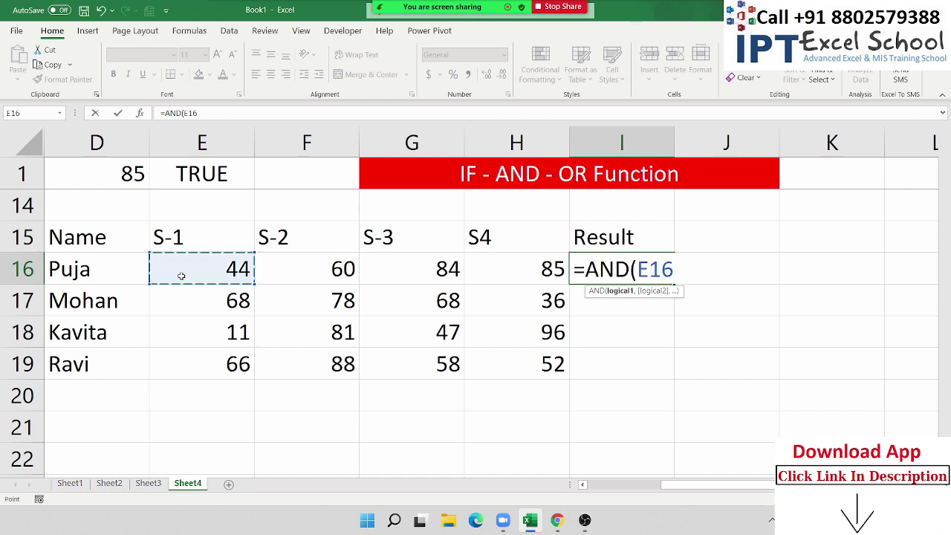
text(>=)
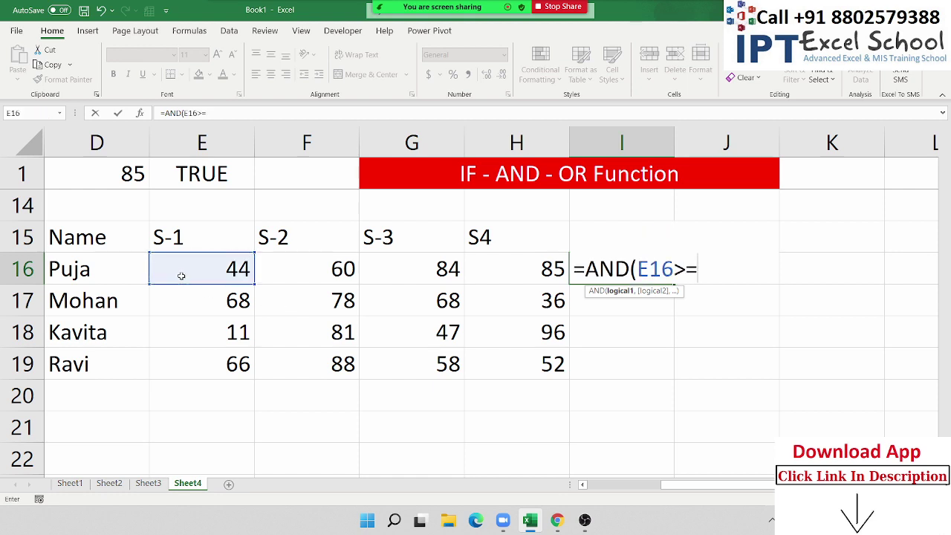
text(30,)
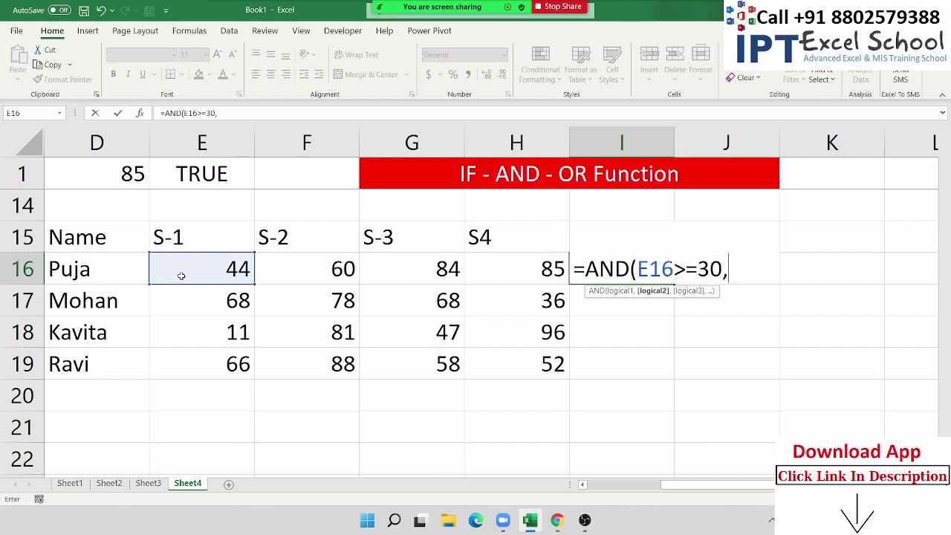
click(270, 259)
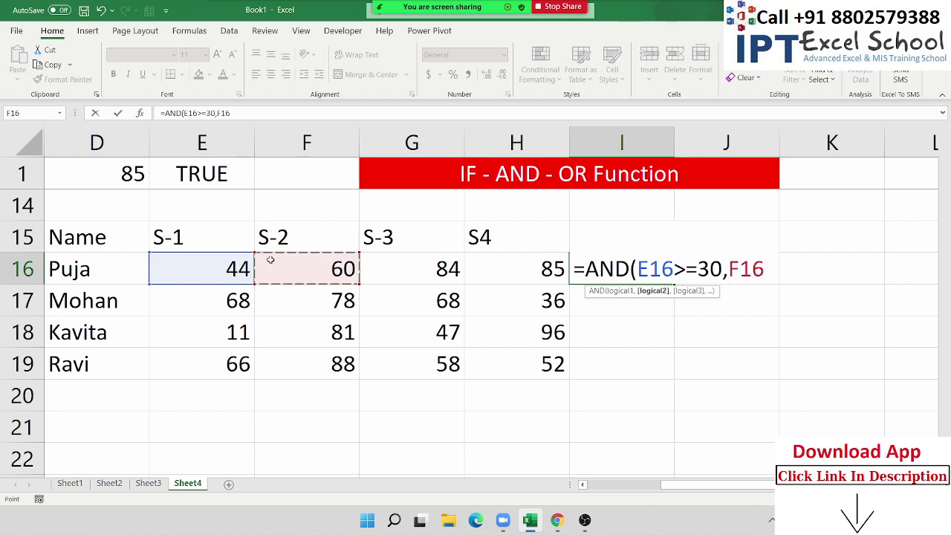
text(>=)
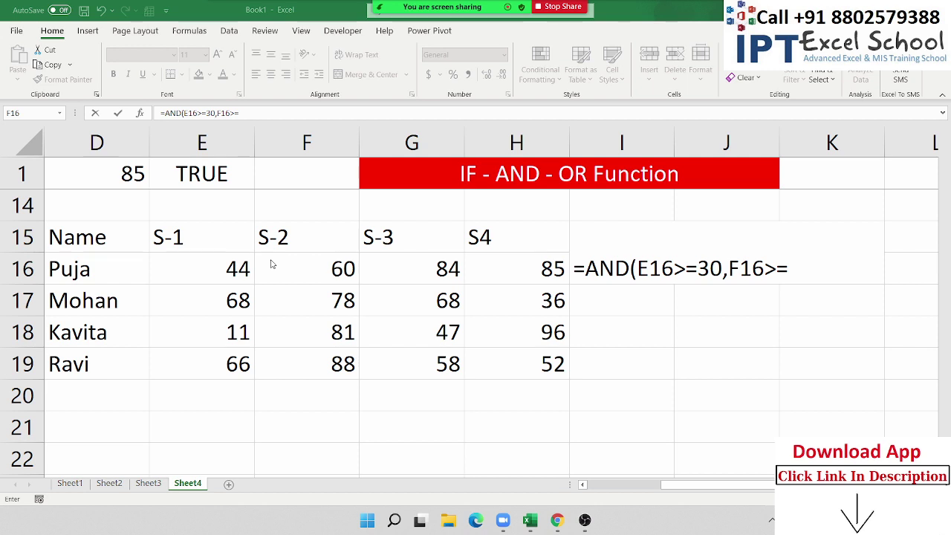
Complete the formula as =AND(E16>=30,F16>=30,G16>=30,H16>=30) and commit it.
click(275, 264)
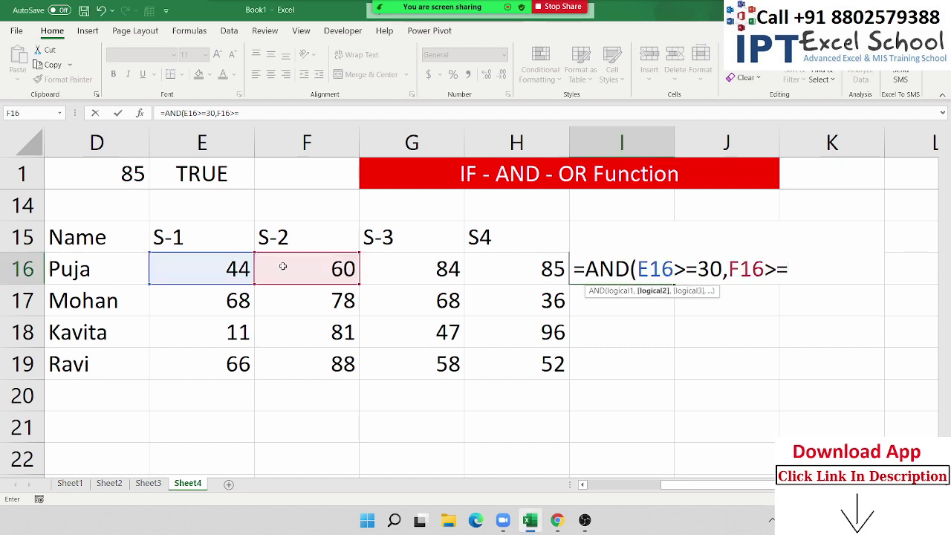
click(373, 271)
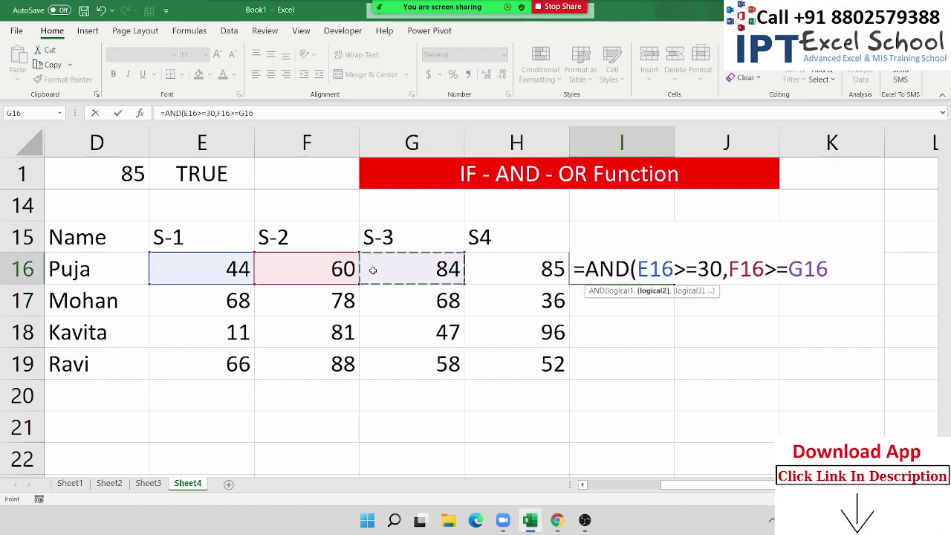
click(319, 266)
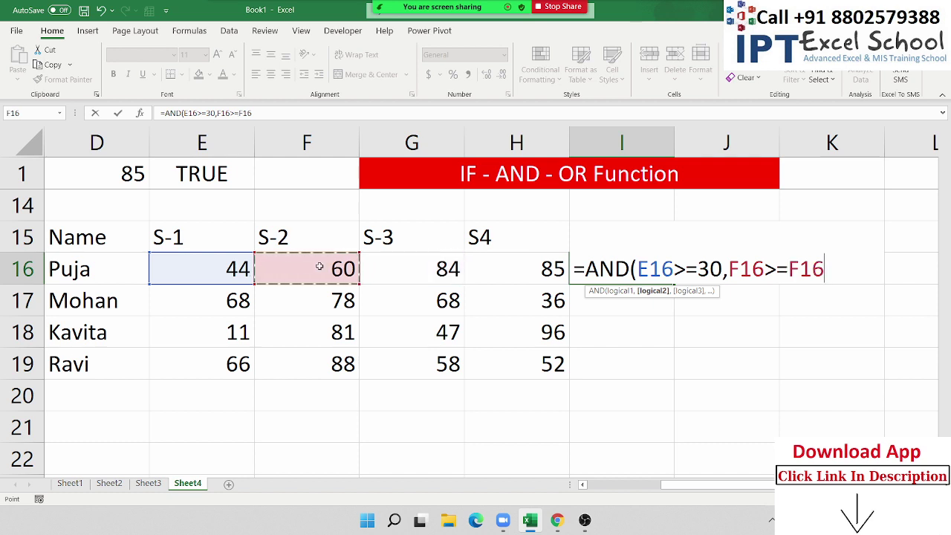
key(BackSpace)
key(BackSpace)
key(BackSpace)
text(30)
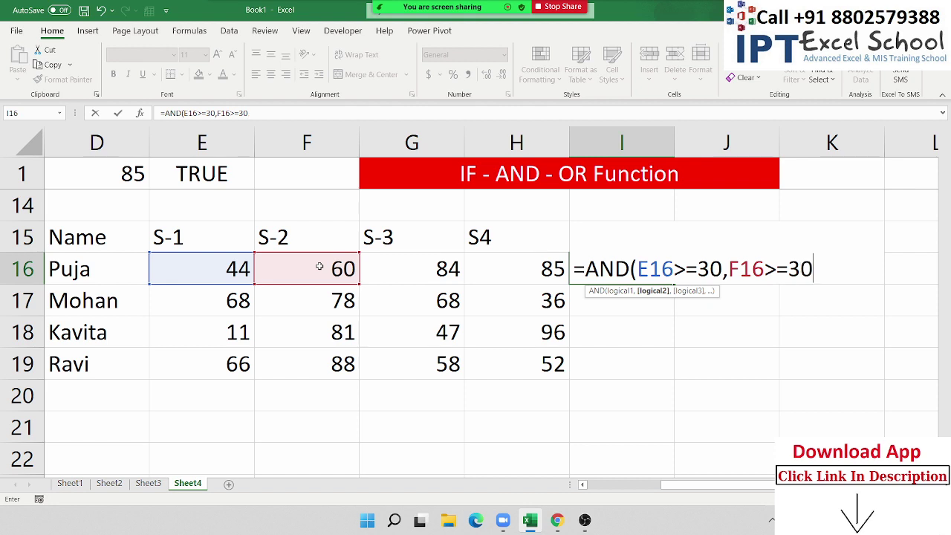
text(,)
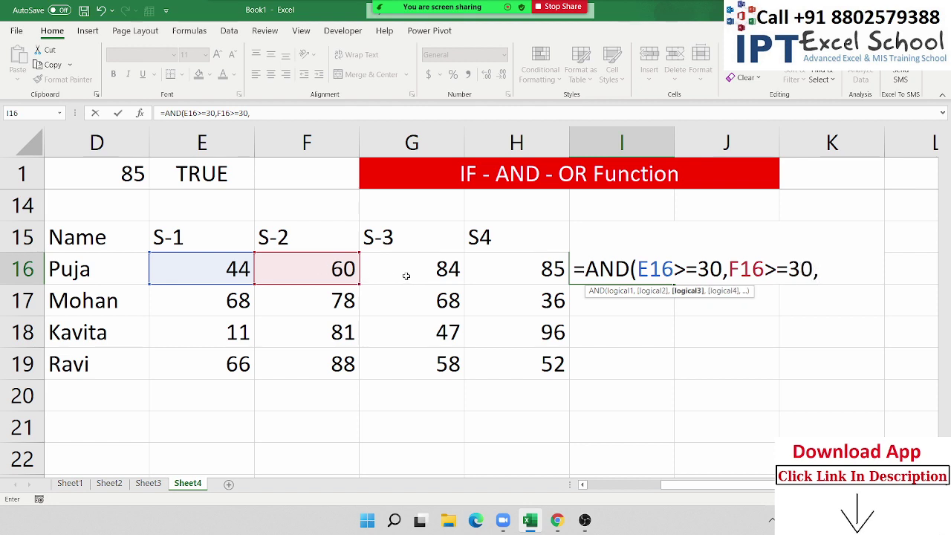
click(406, 276)
text(>=)
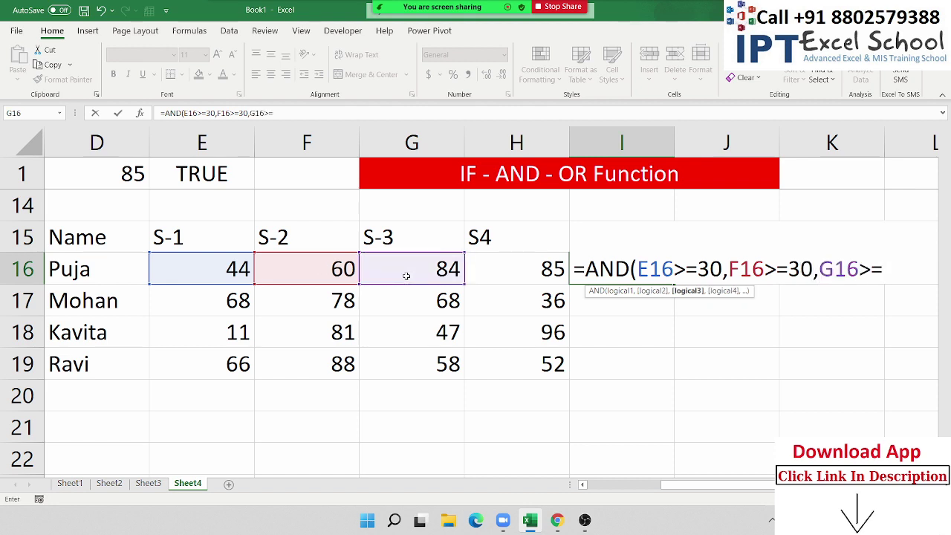
text(30,)
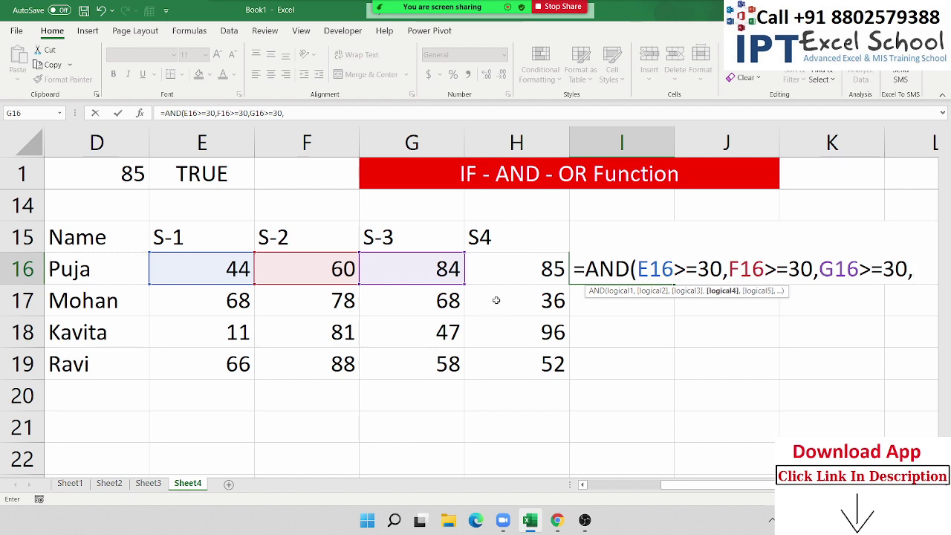
click(487, 270)
text(>=)
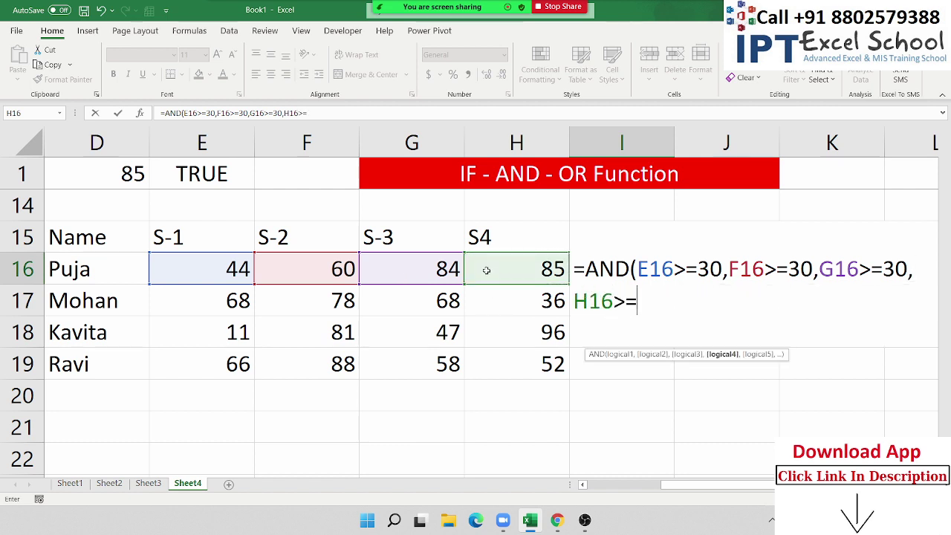
text(30)
key(Return)
key(Up)
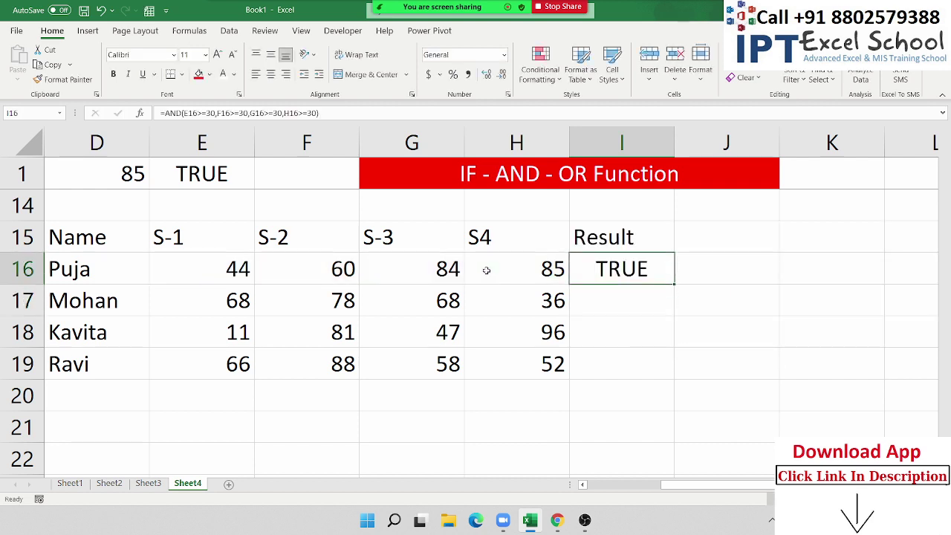
Fill the AND check down, then wrap I16 as =IF(AND(...),"Pass","Fail").
double_click(673, 283)
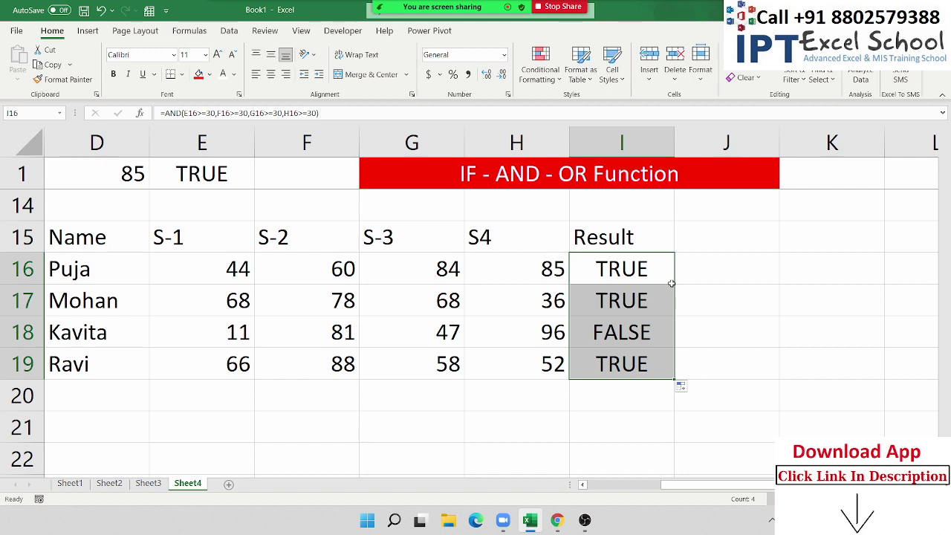
double_click(662, 273)
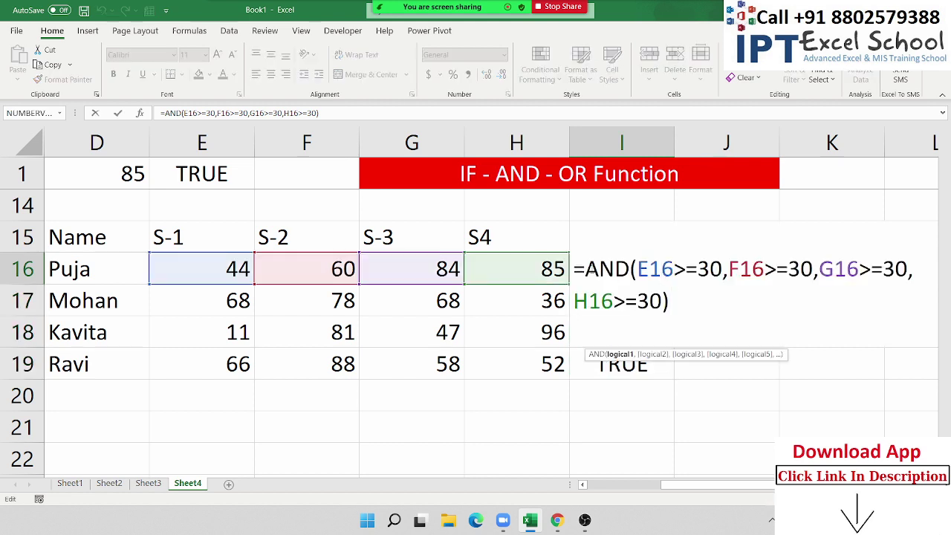
click(585, 269)
text(if)
key(Down)
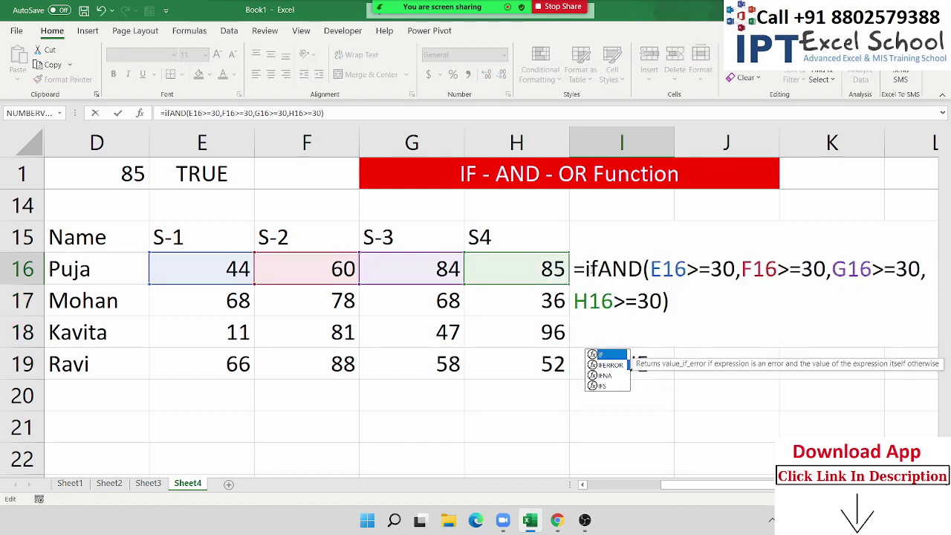
key(Up)
key(Tab)
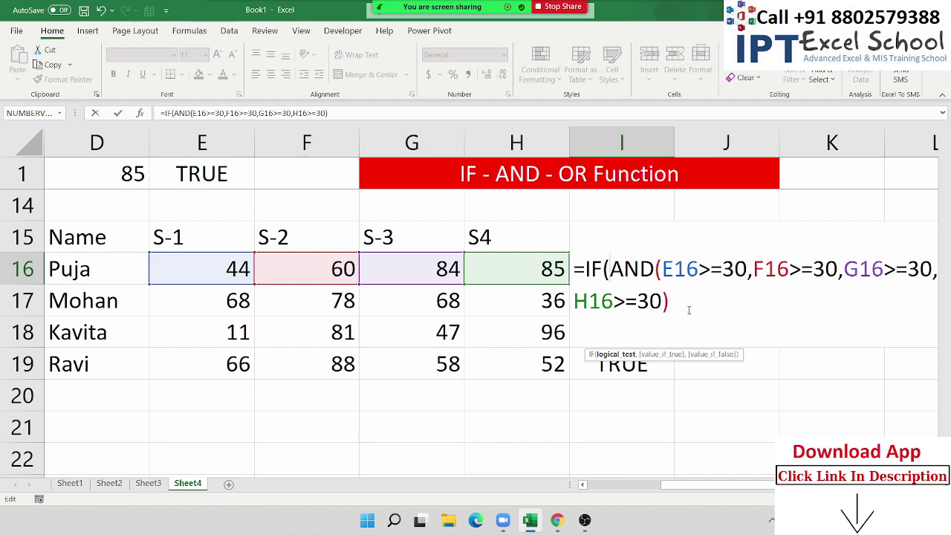
click(690, 311)
text(,")
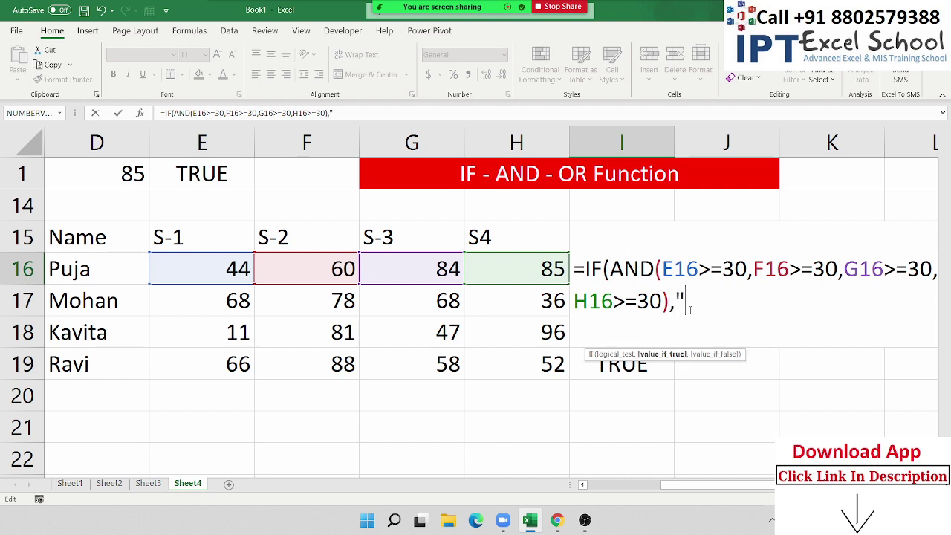
text(Pass")
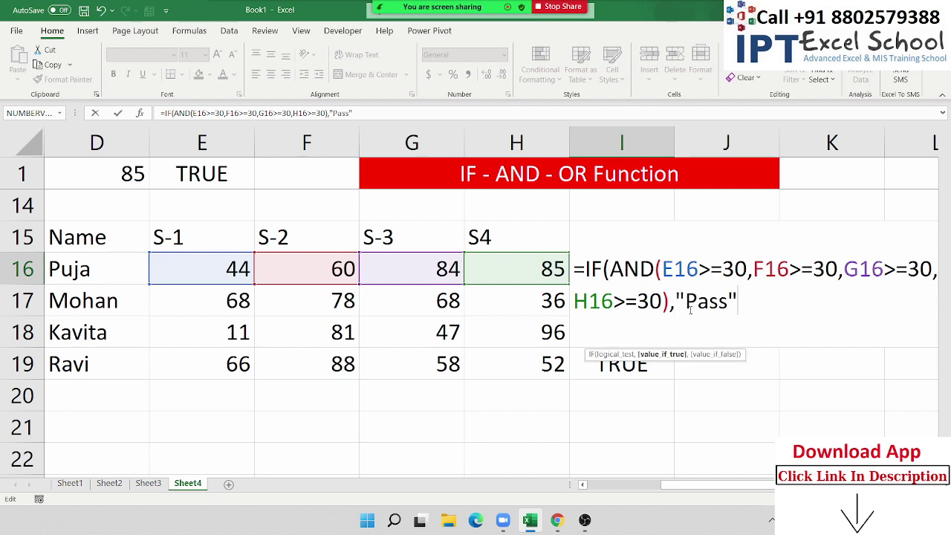
text(,"Fail)
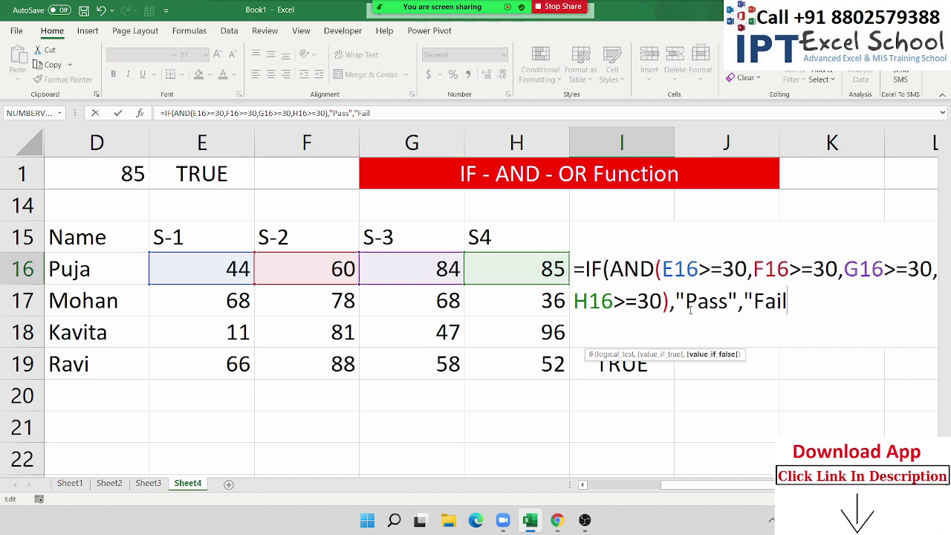
text(")
key(Return)
key(Return)
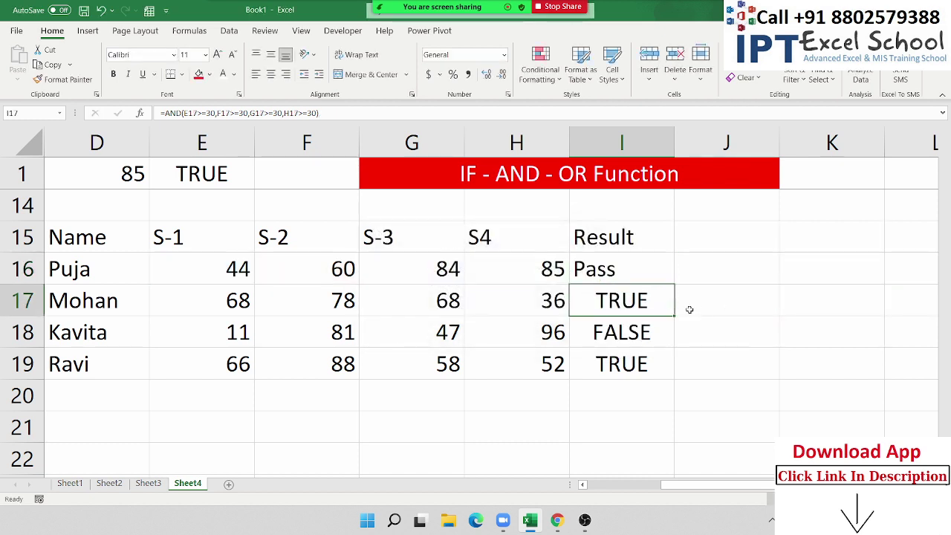
click(646, 268)
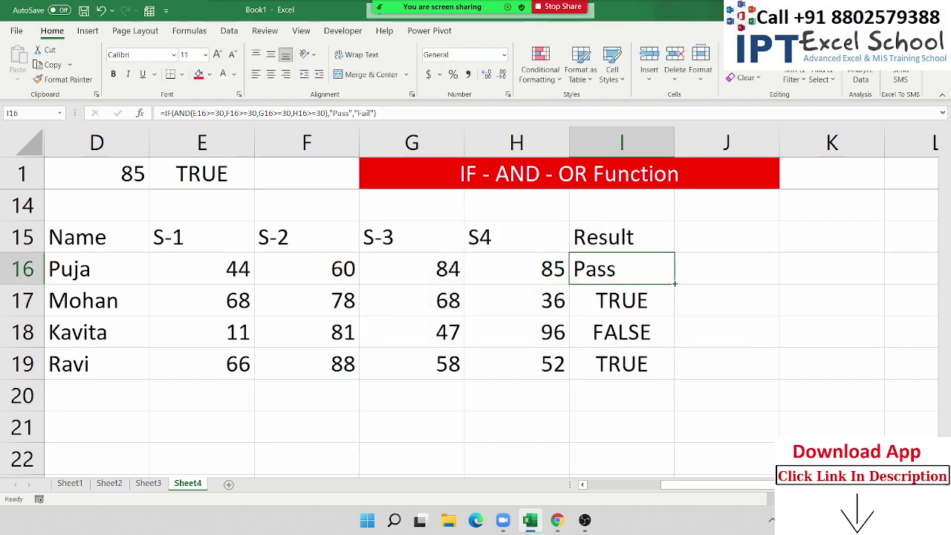
Fill the Pass/Fail formula down I16:I19 and review each Result cell's formula.
double_click(674, 283)
click(613, 278)
double_click(613, 278)
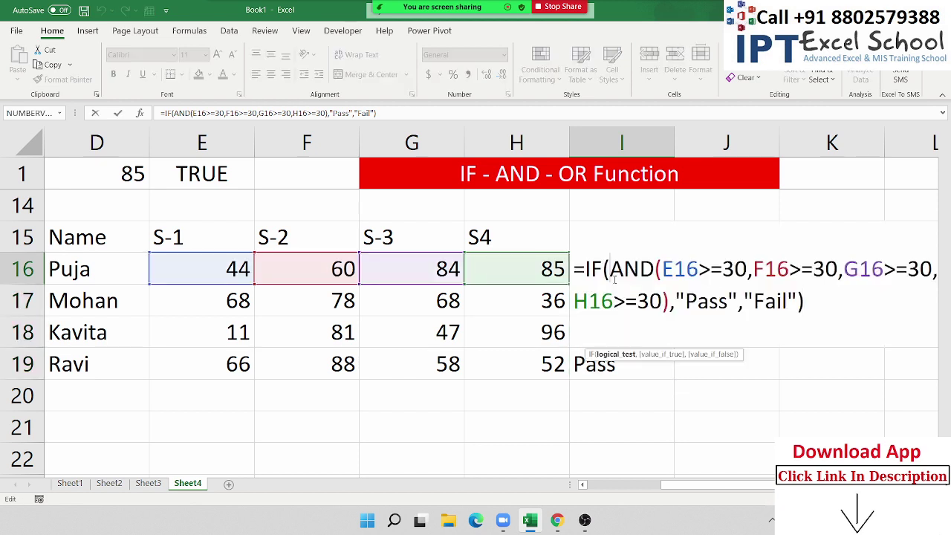
key(Escape)
double_click(614, 305)
key(Escape)
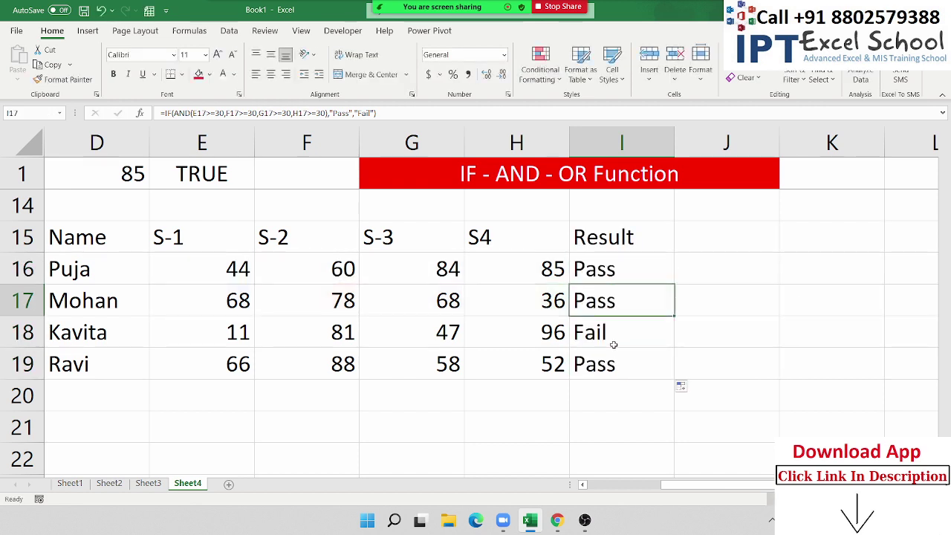
double_click(612, 335)
key(Escape)
click(607, 364)
double_click(608, 364)
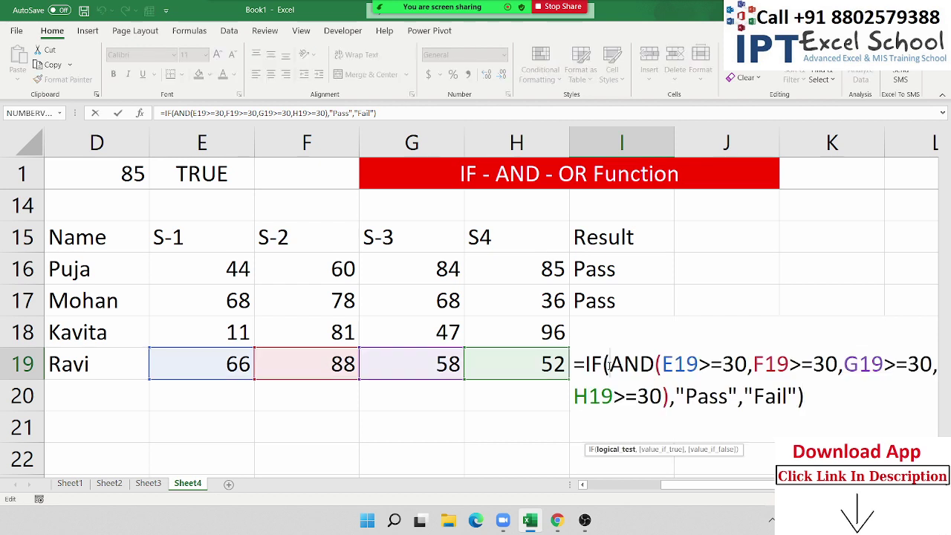
key(Escape)
double_click(603, 269)
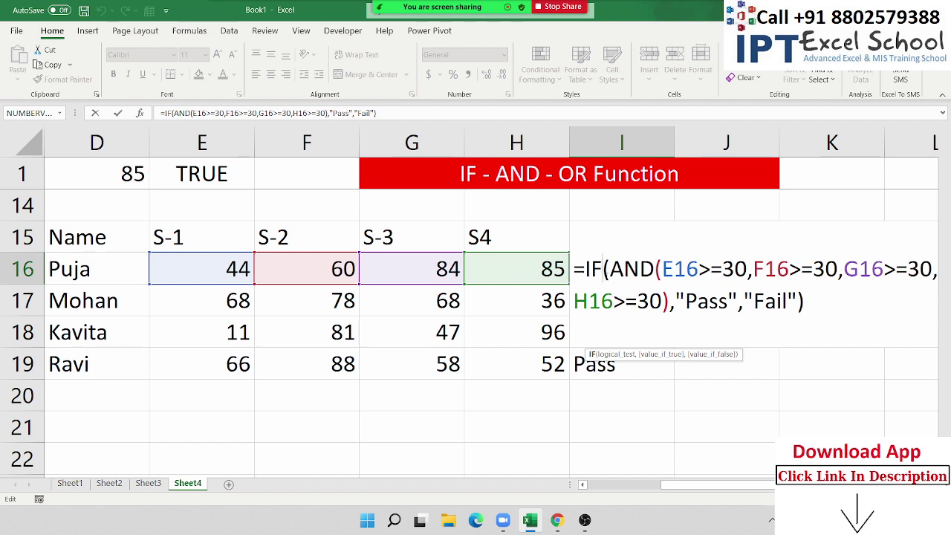
Commit I16's IF(AND) formula and confirm I16:I19 read Pass, Pass, Fail, Pass.
key(Return)
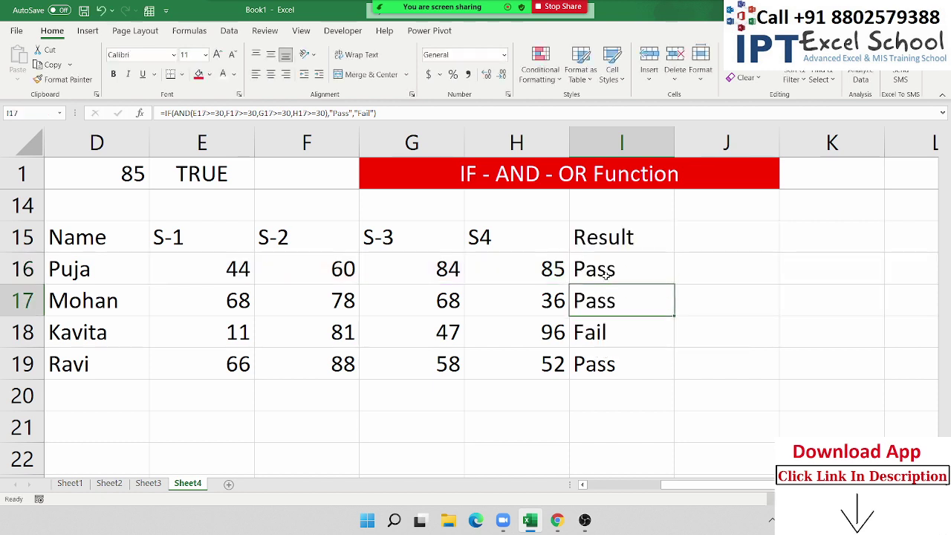
key(Up)
key(Down)
key(Down)
key(Down)
key(Down)
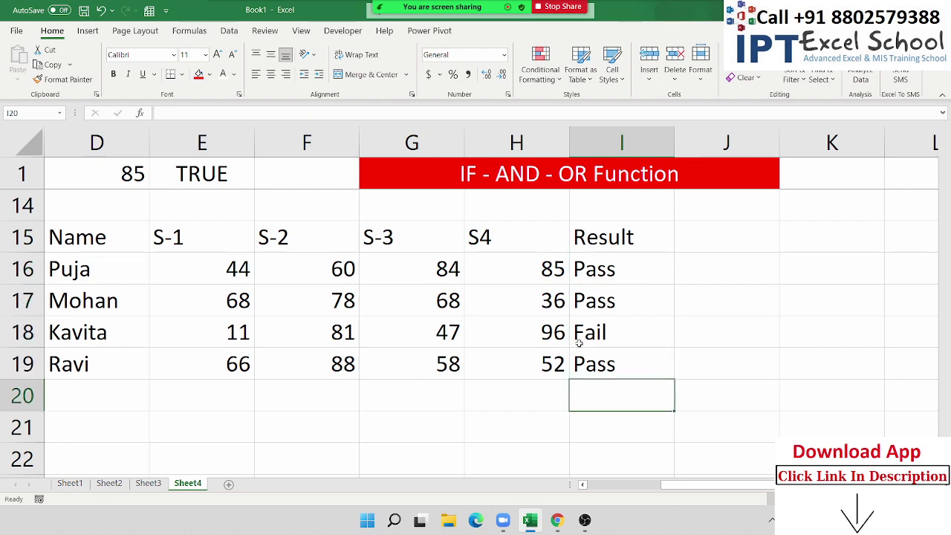
Copy the Name list D15:D19 and paste it starting at D22.
scroll(217, 347, down, 1)
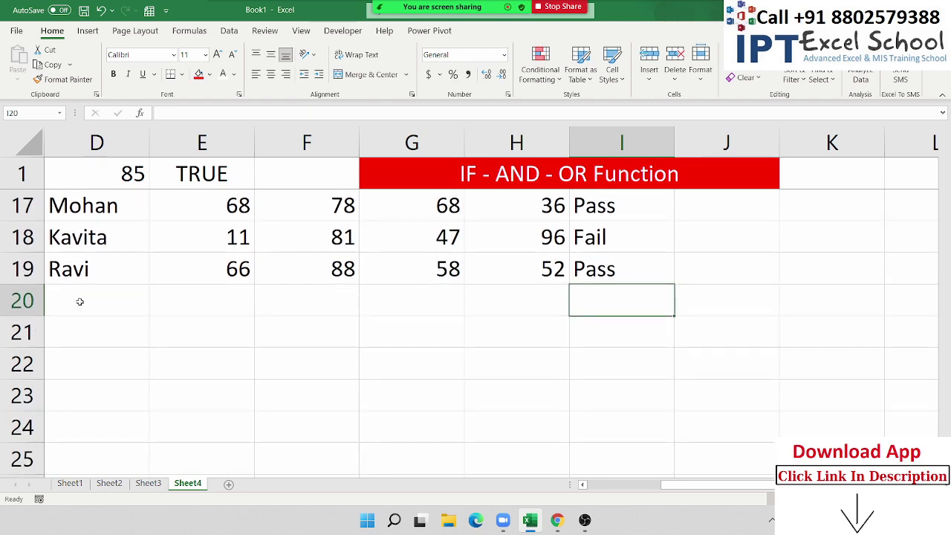
scroll(79, 301, up, 3)
scroll(66, 284, down, 2)
drag(74, 237, 74, 364)
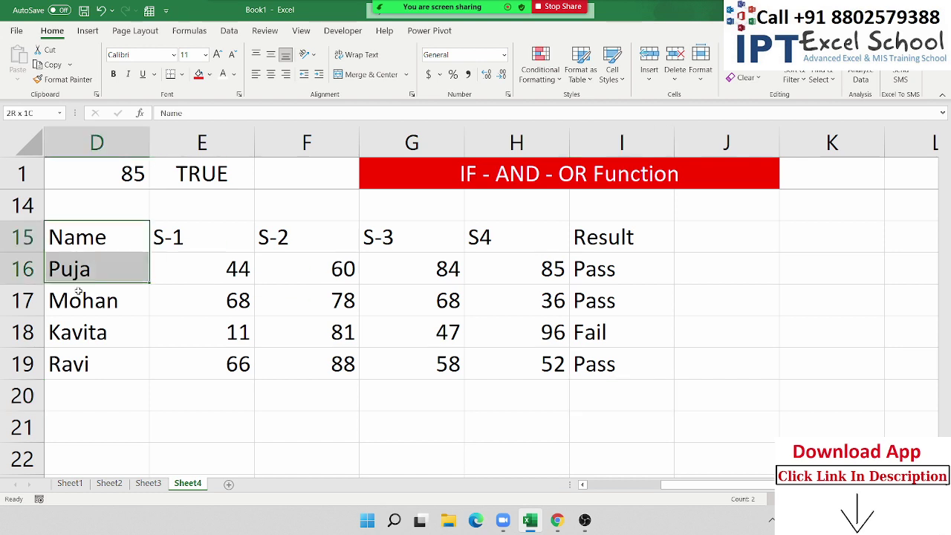
key(ctrl+c)
scroll(71, 386, down, 2)
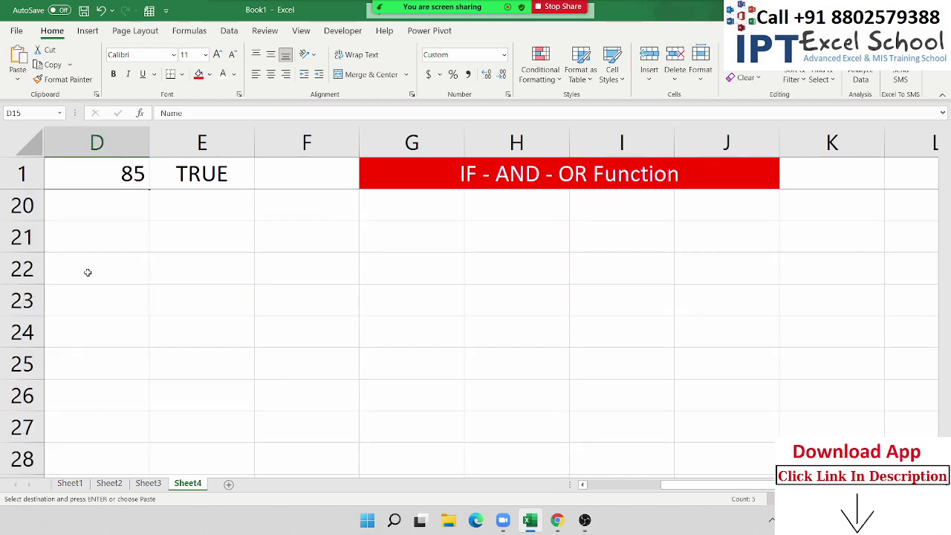
click(91, 245)
click(95, 267)
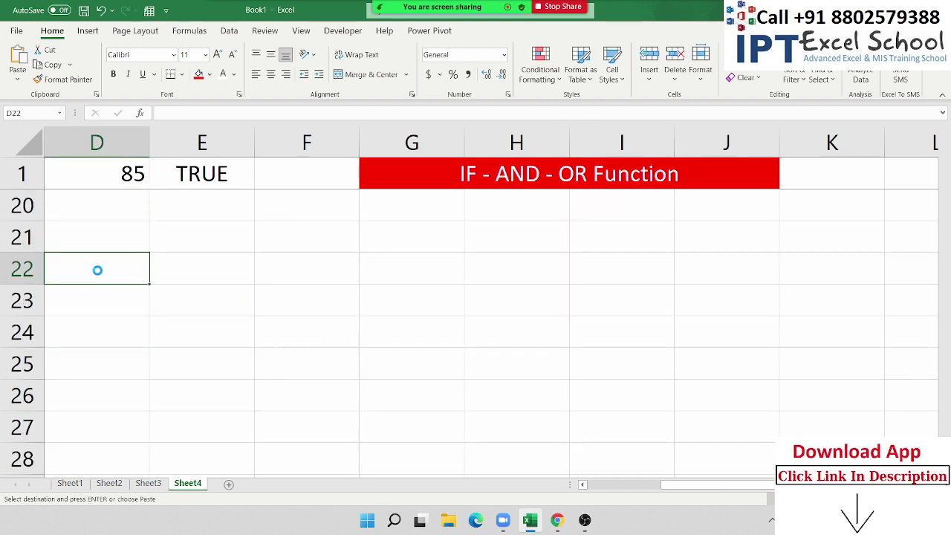
key(ctrl+v)
Title D21 'ID' and add headers PAN, UID, Voter and Pass in row 22.
click(101, 248)
text(ID)
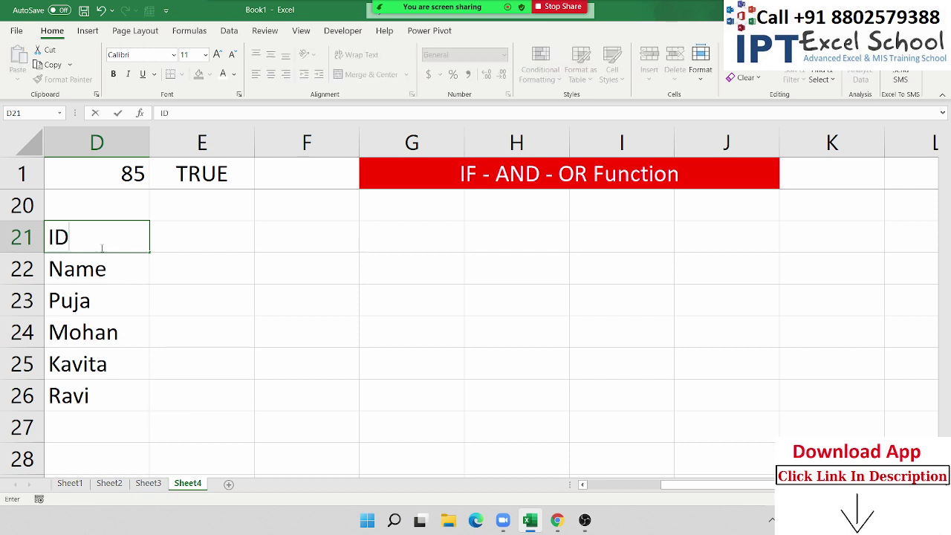
key(Tab)
key(Down)
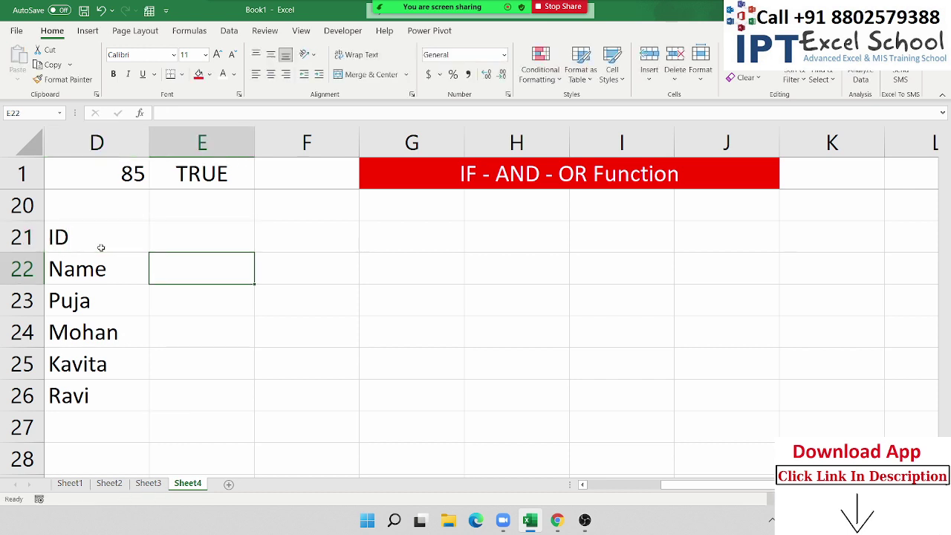
text(P)
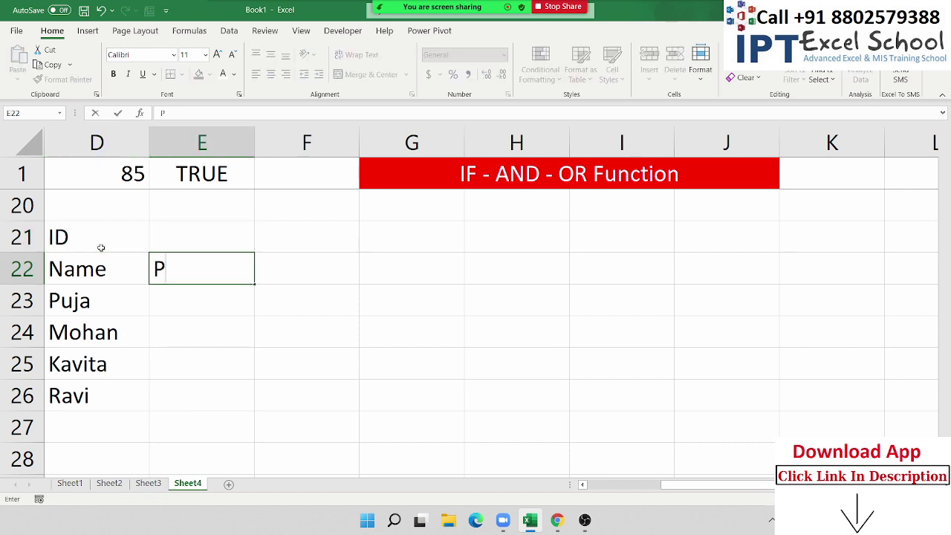
text(AN)
key(Tab)
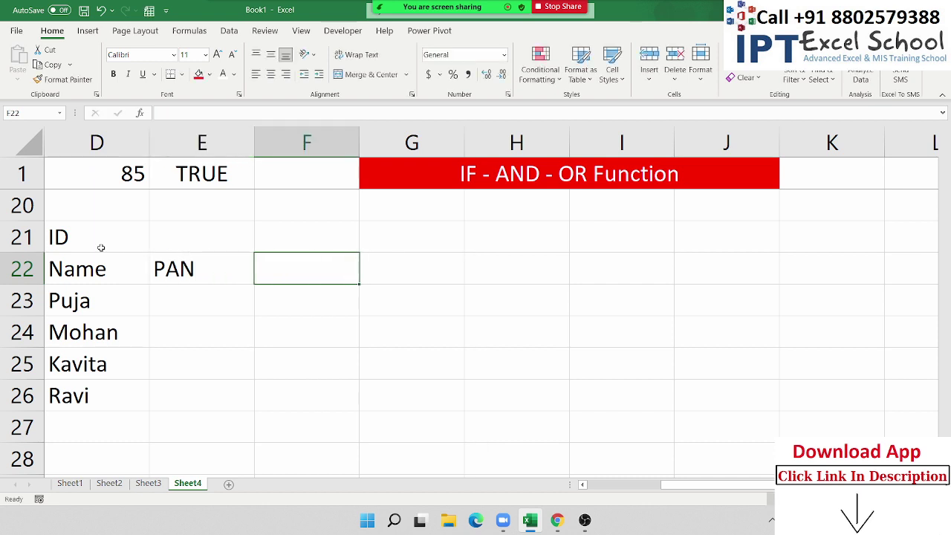
text(UID)
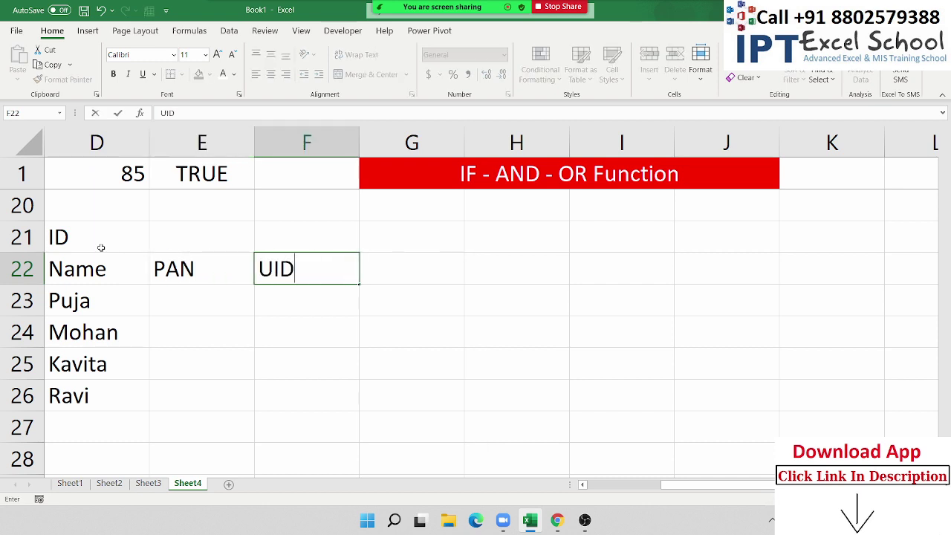
key(Tab)
text(Vo)
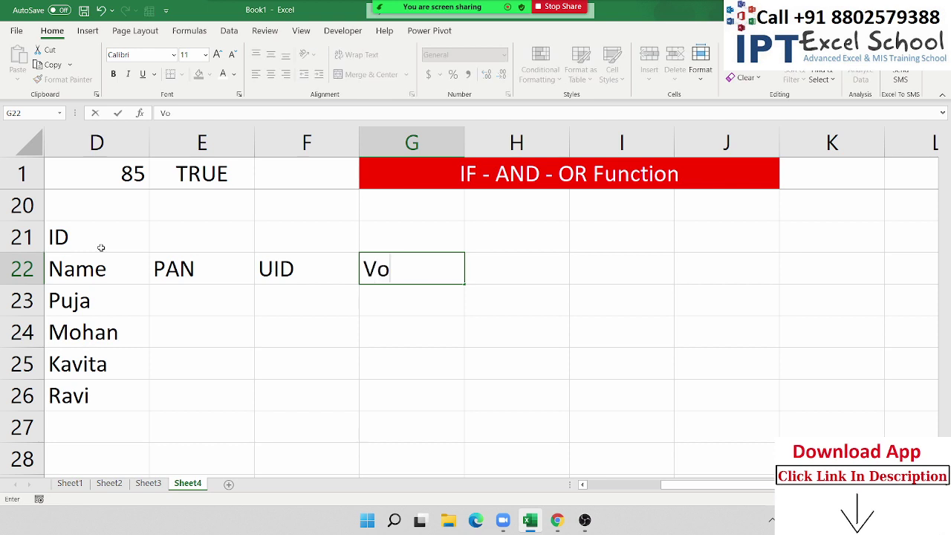
text(ter)
key(Tab)
text(Pas)
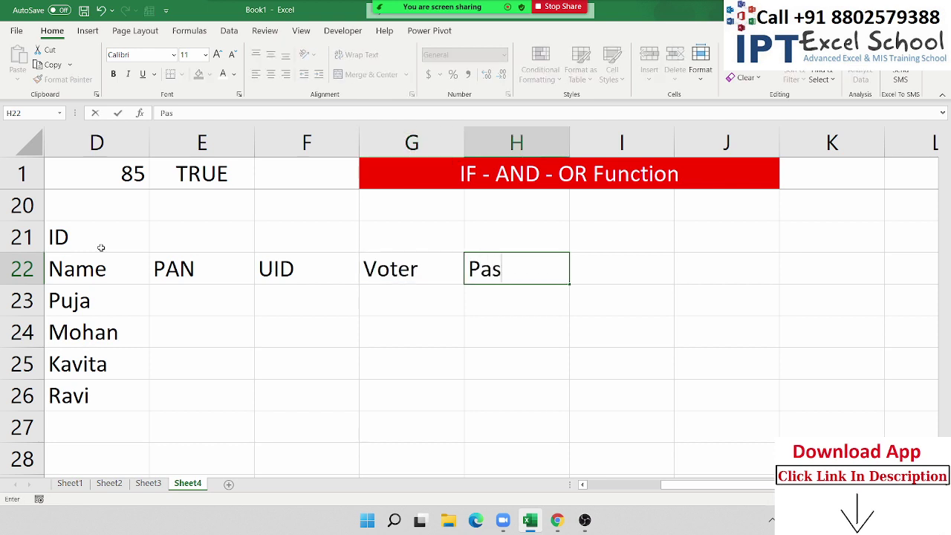
text(s)
key(Tab)
Add the dL header, correcting its AutoCorrect, and a Status header in J22.
text(DEL)
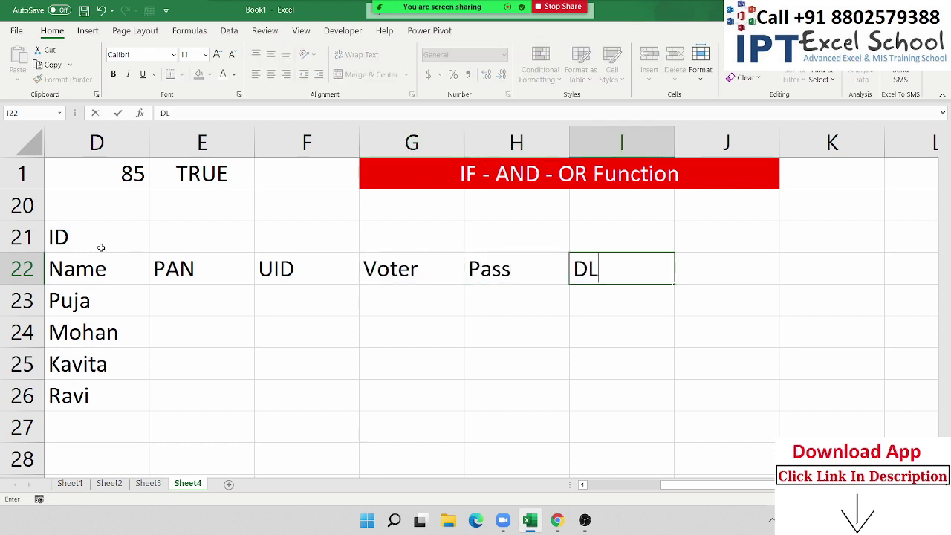
key(Return)
click(618, 272)
text(d)
text(l)
key(Return)
click(619, 272)
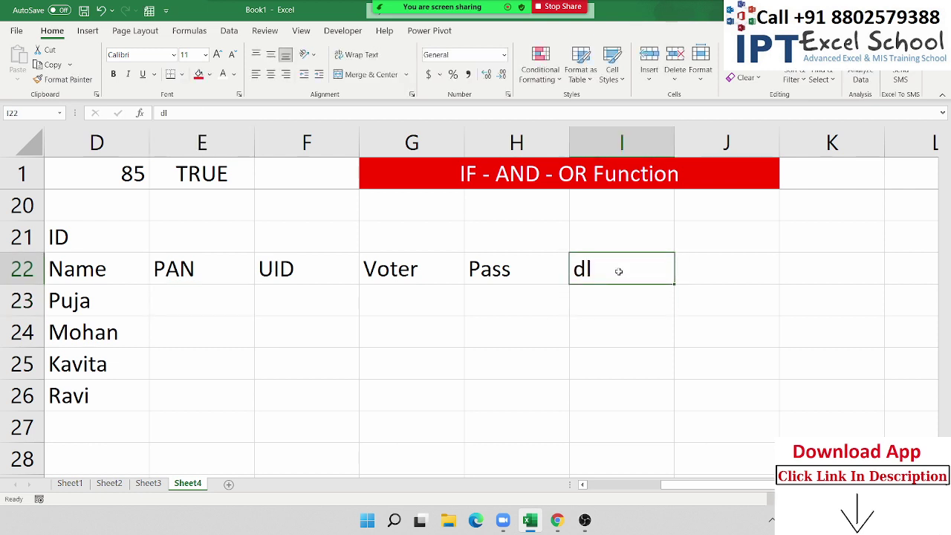
text(dL)
key(Return)
text(\)
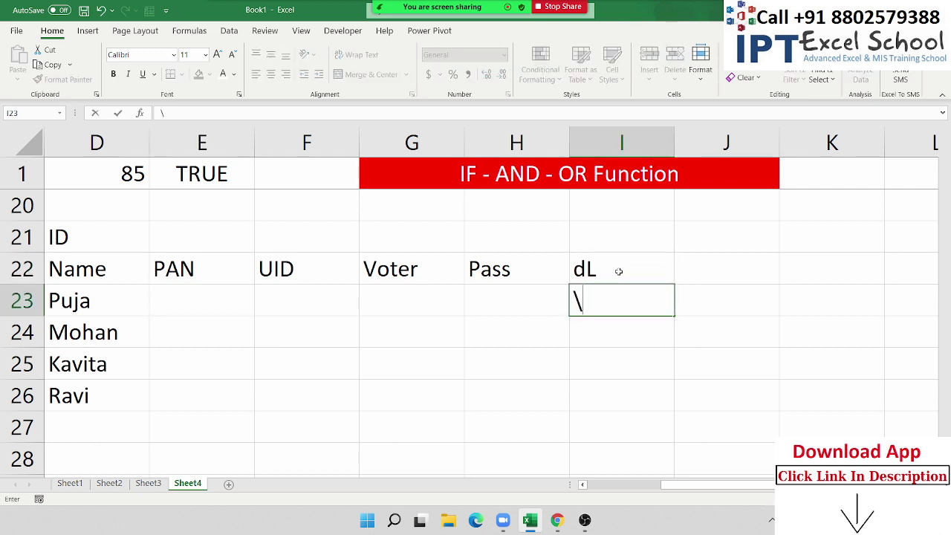
key(Escape)
click(699, 273)
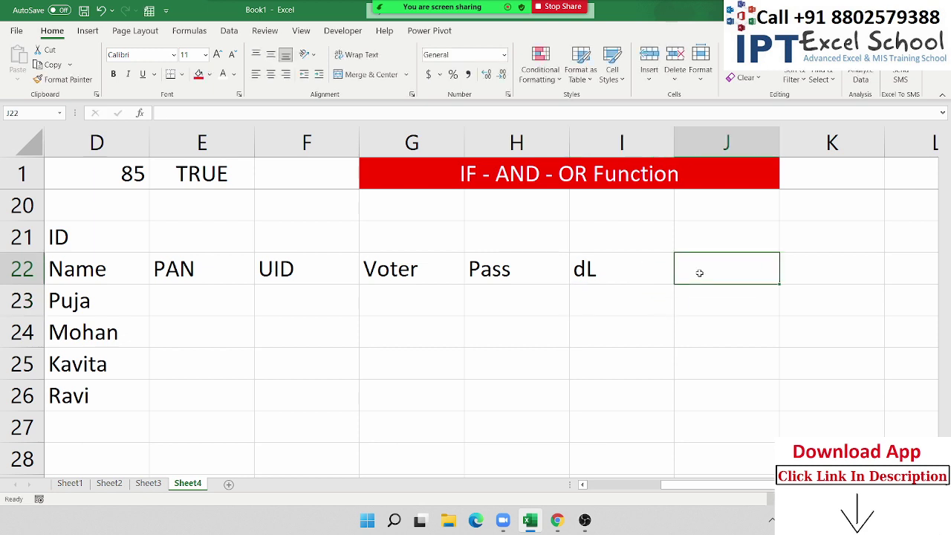
text(Sta)
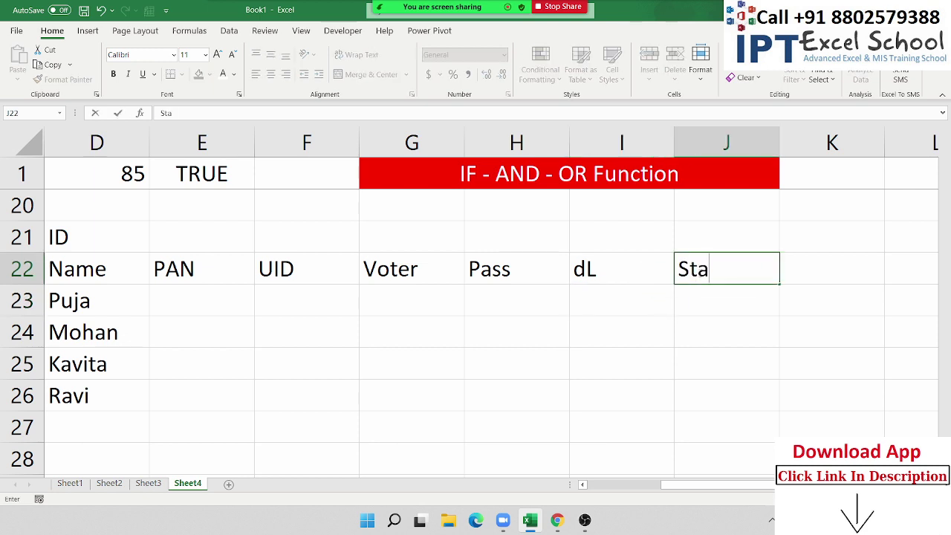
text(tus)
key(Return)
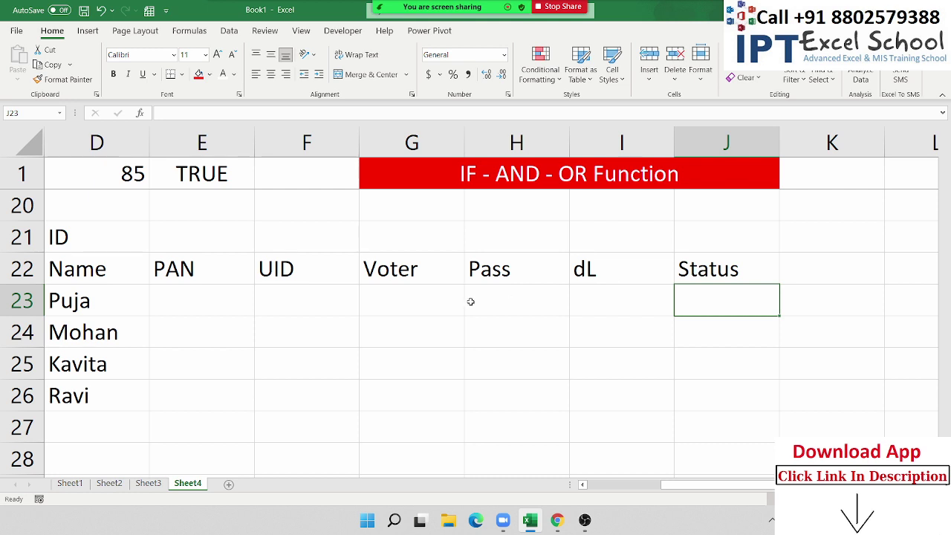
Mark Y in E23, F24, G25 and I25, then select E23:I23 and J23 for Status.
click(198, 290)
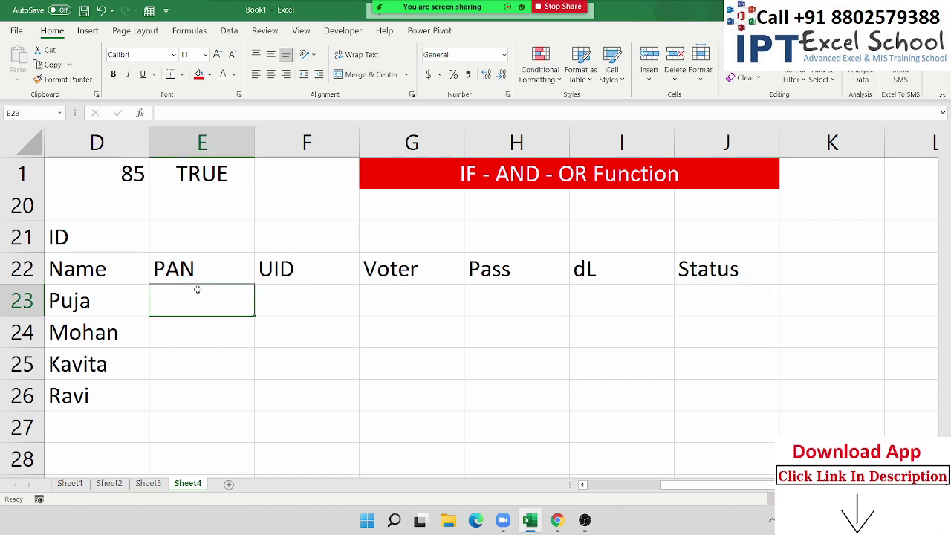
text(Y)
click(276, 329)
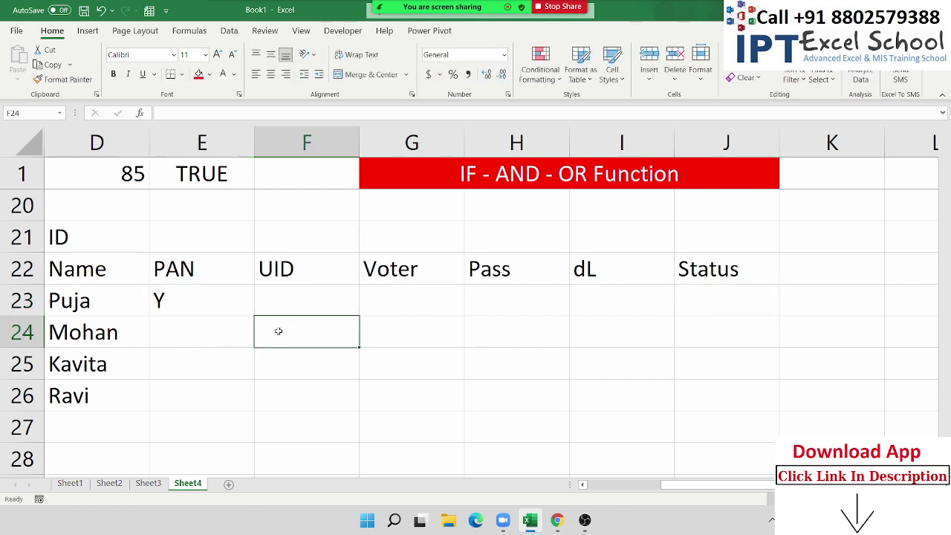
text(Y)
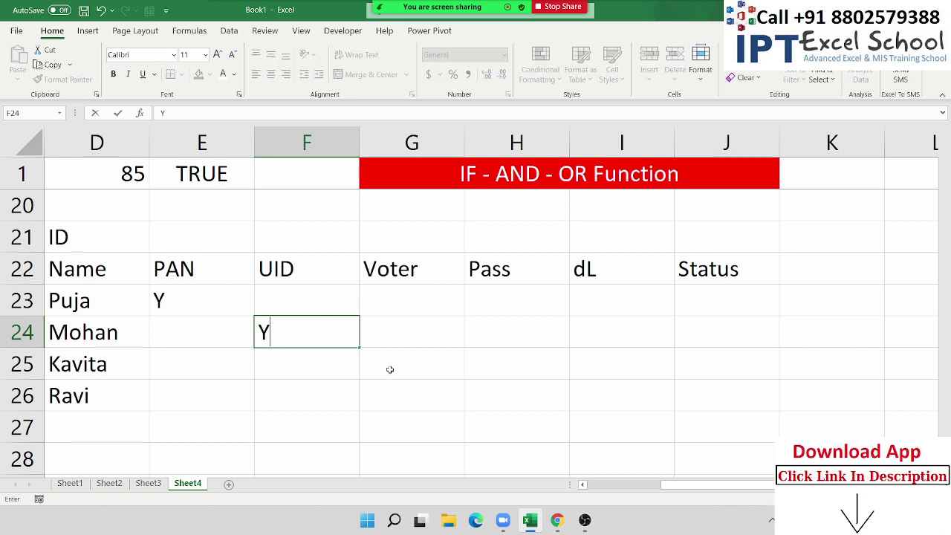
click(389, 369)
text(Y)
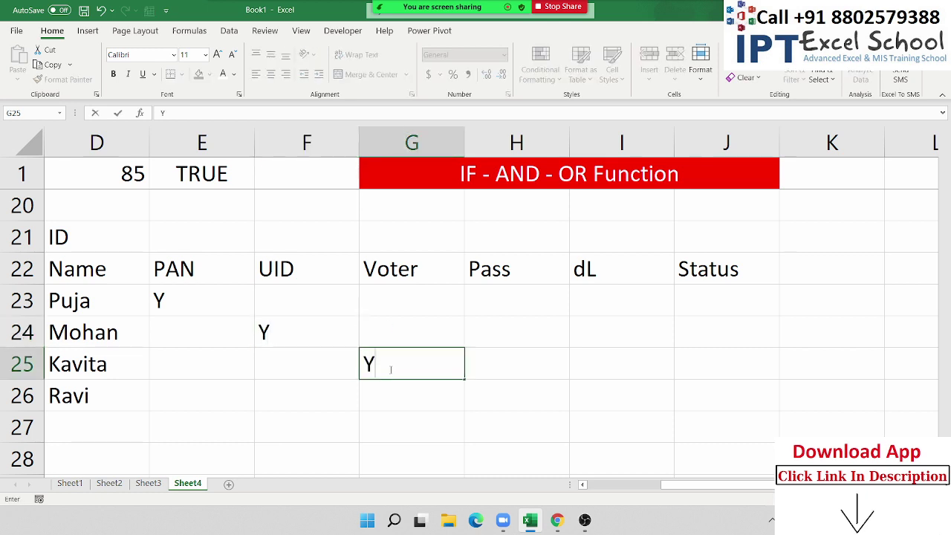
click(629, 370)
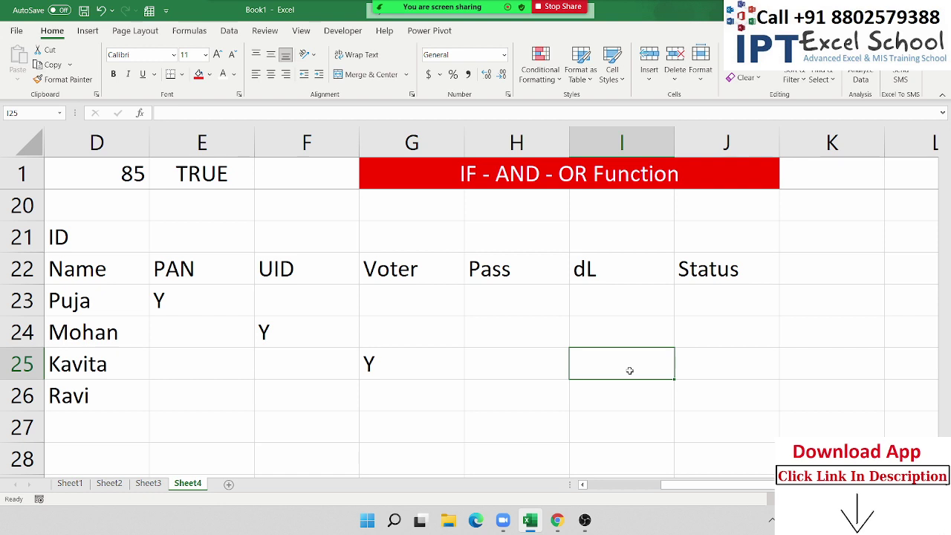
text(Y)
click(304, 399)
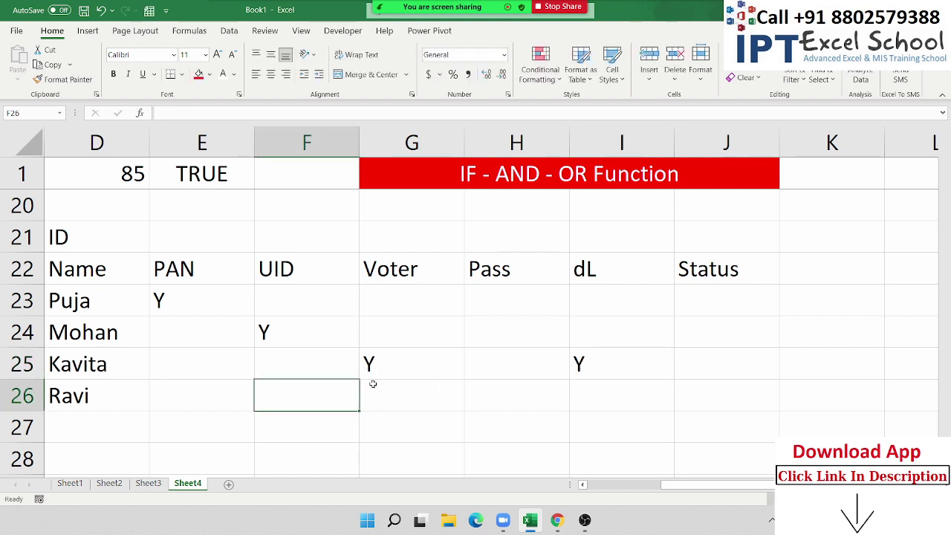
drag(212, 300, 584, 301)
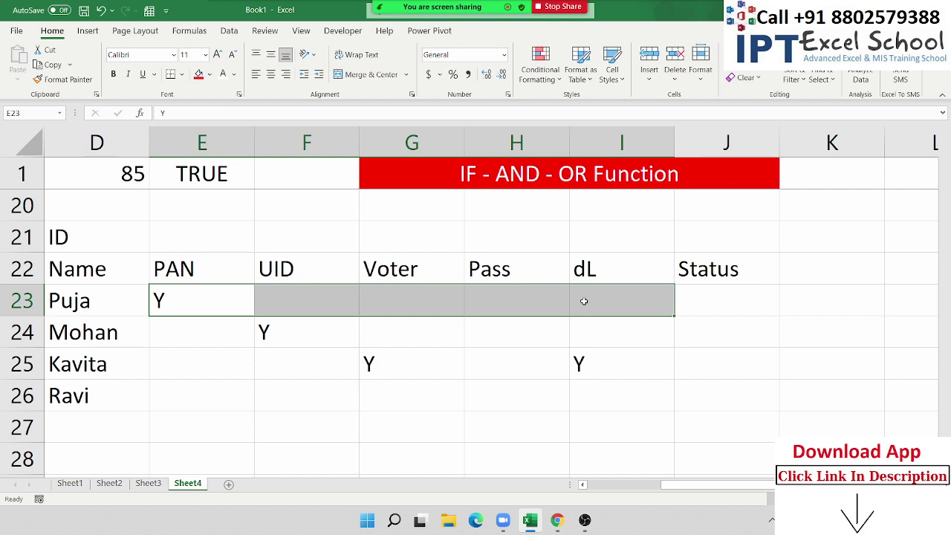
click(709, 308)
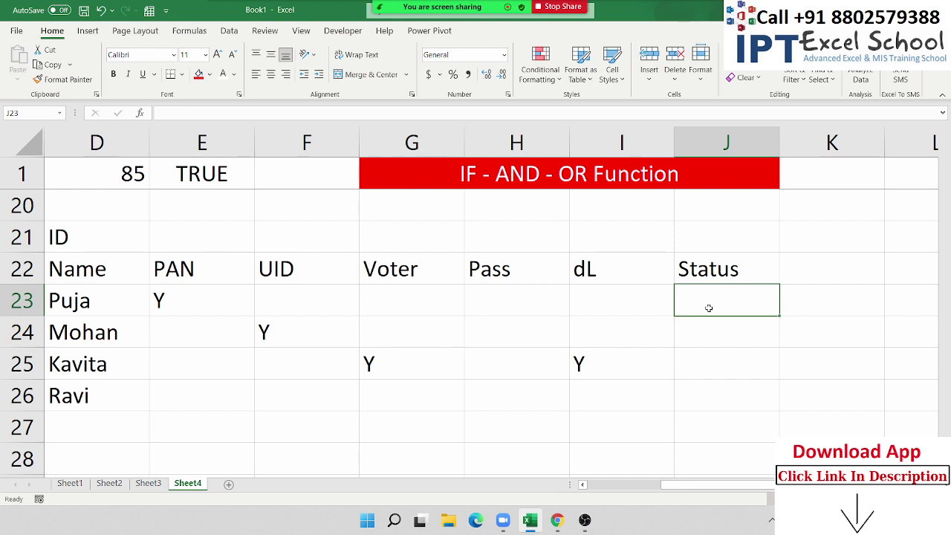
Enter =OR(E23="y",F23="y",G23="y",H23="y",I23="y") in J23 for Puja's status.
text(=)
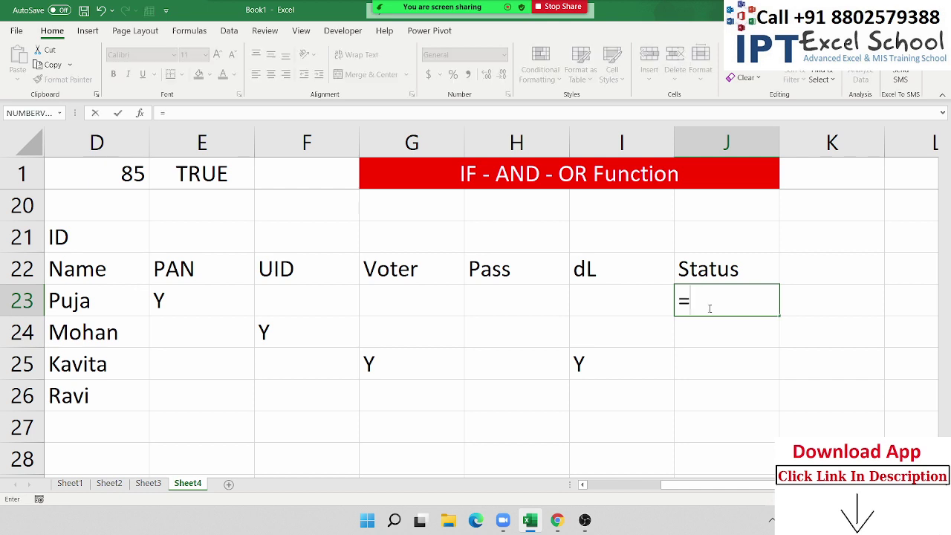
text(or)
key(Tab)
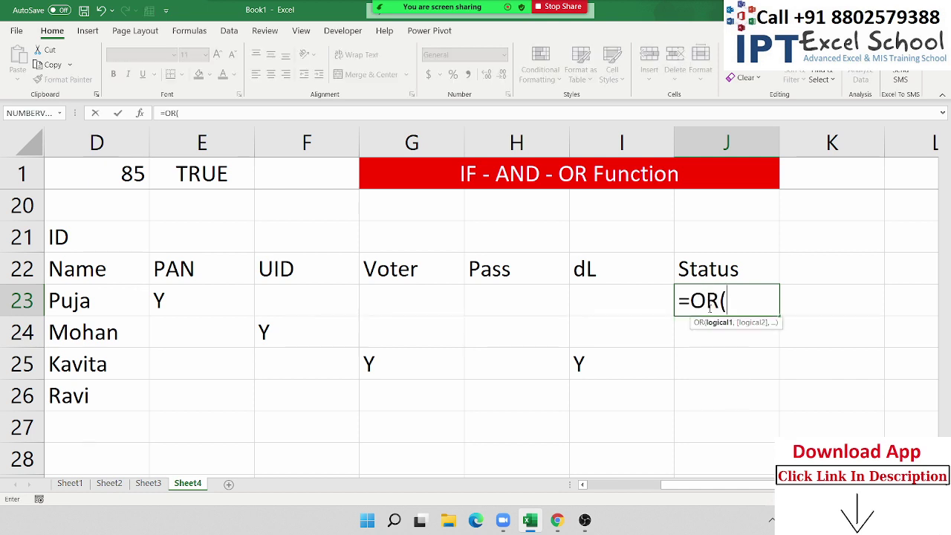
click(240, 303)
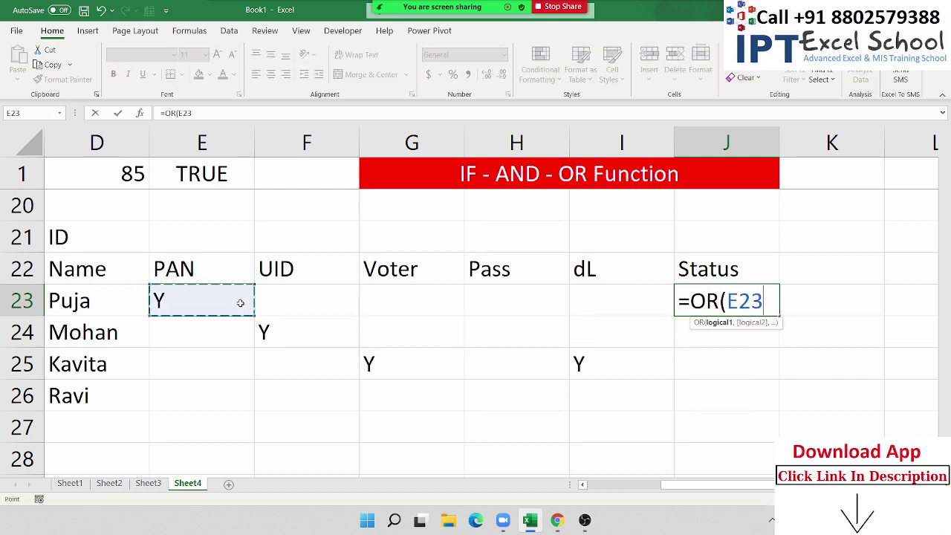
text(=")
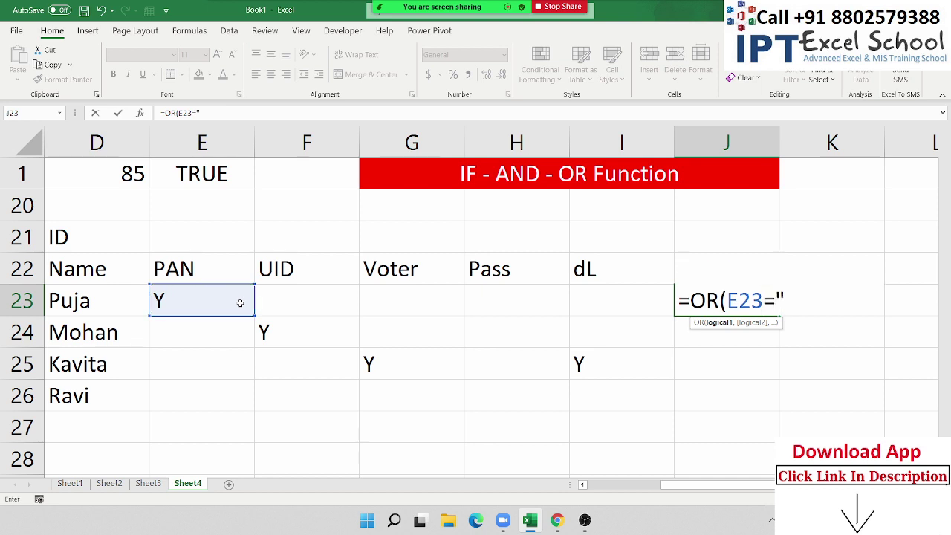
text(y",)
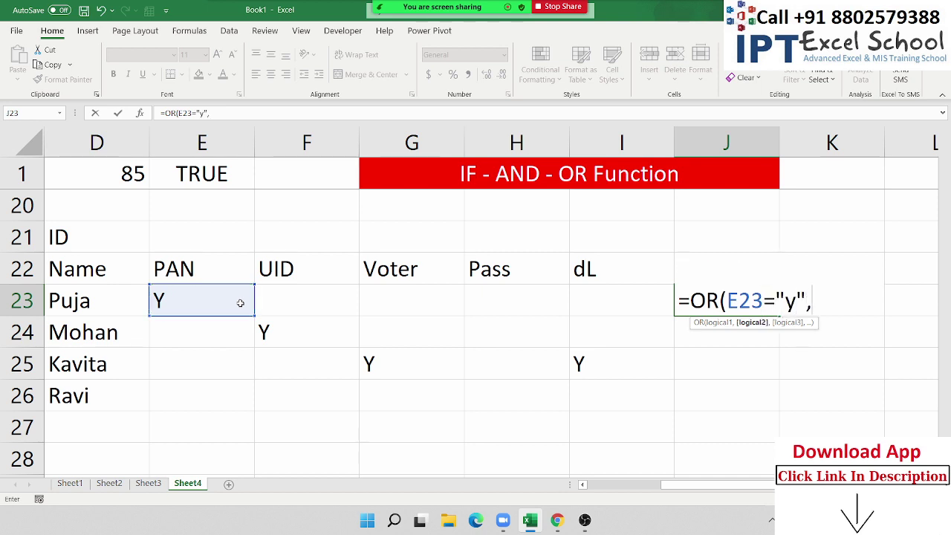
click(289, 295)
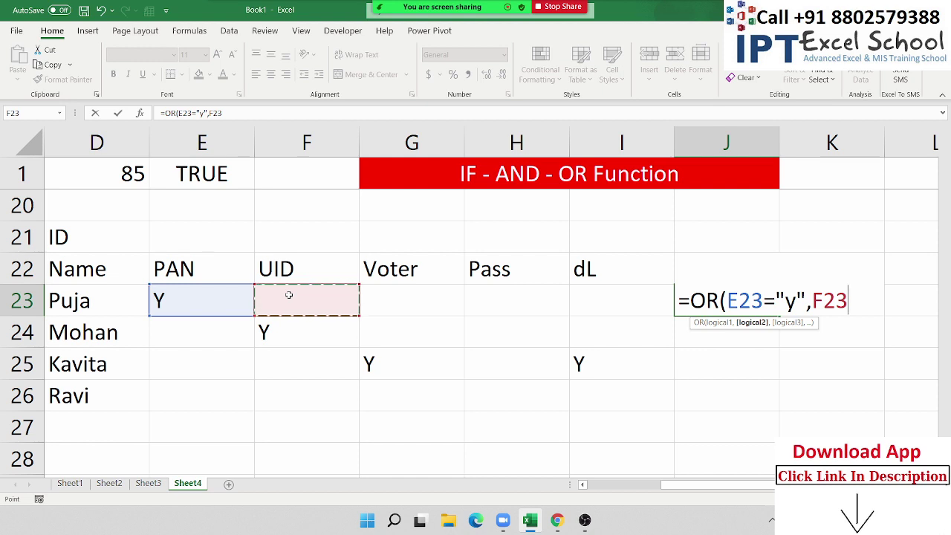
text(="y)
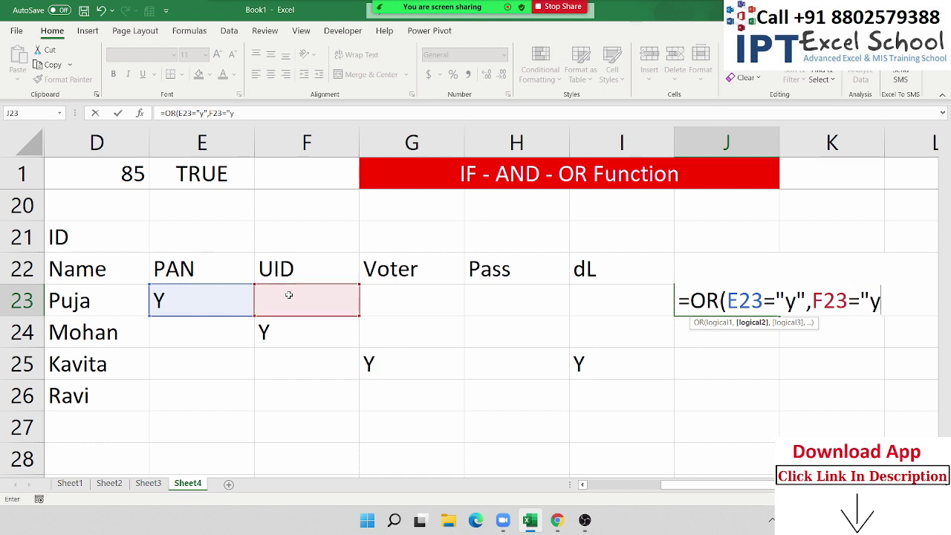
text(",)
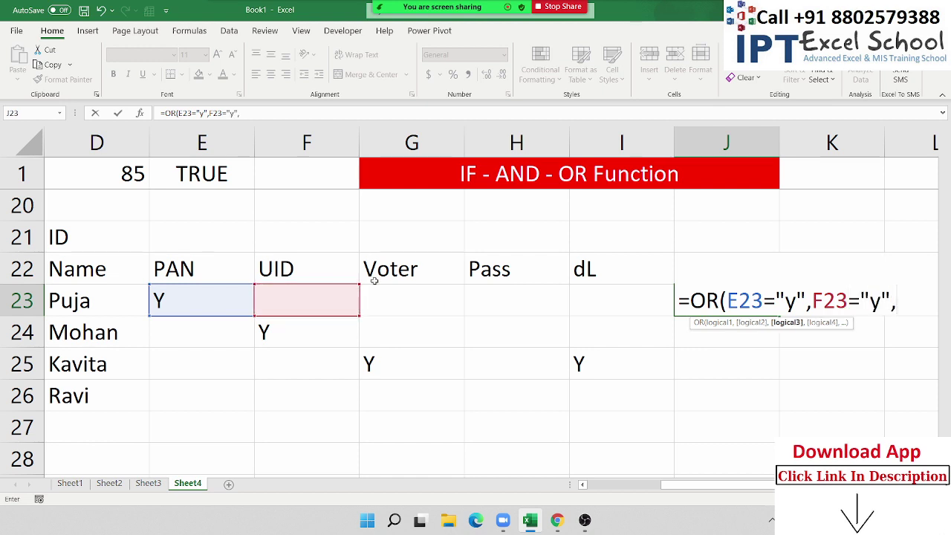
click(406, 294)
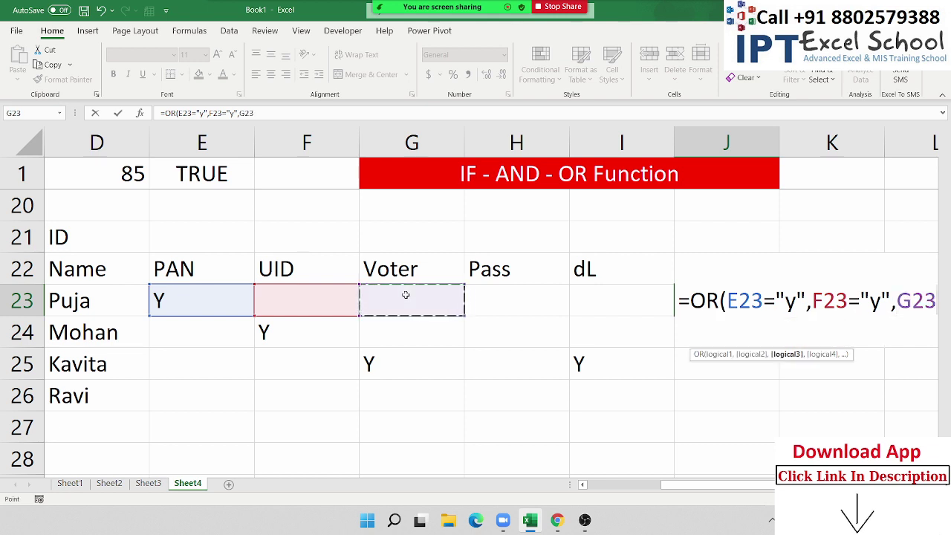
text(="y")
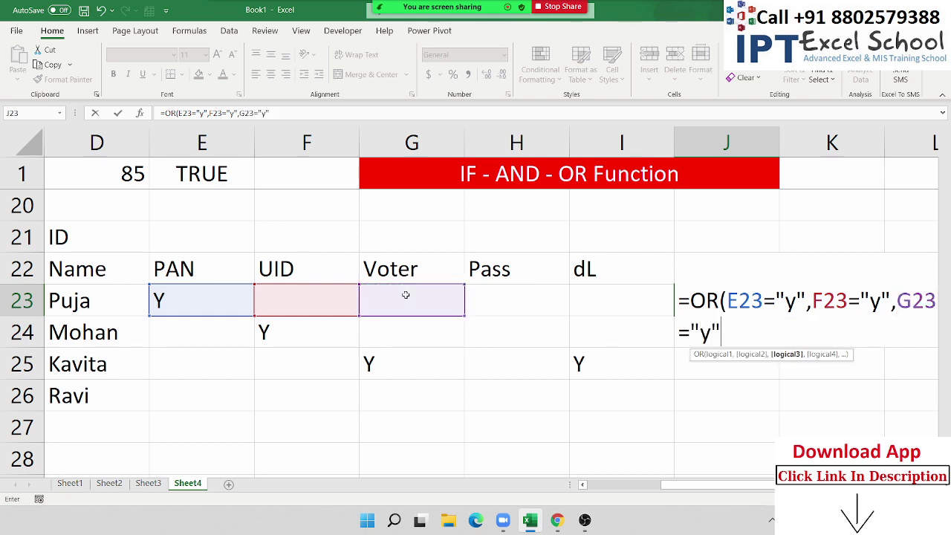
text(,)
click(491, 298)
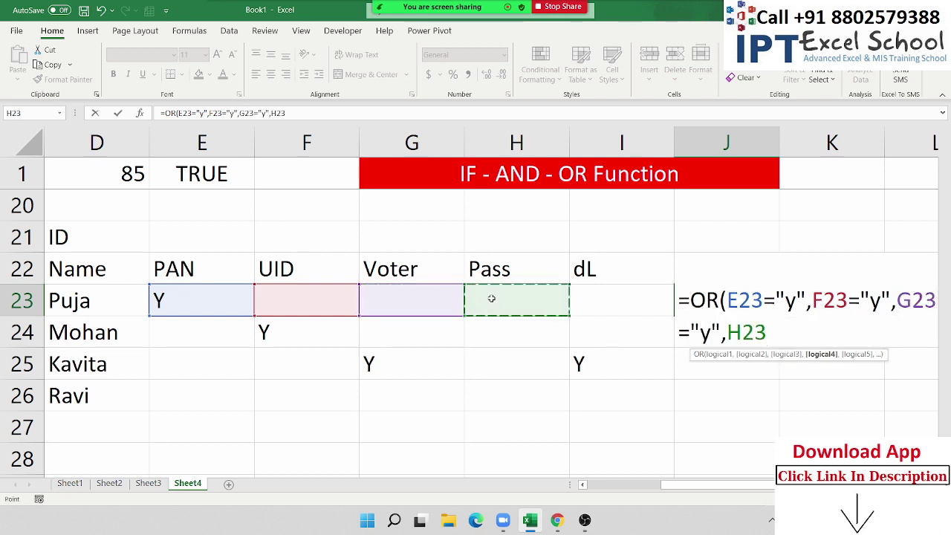
text(="y")
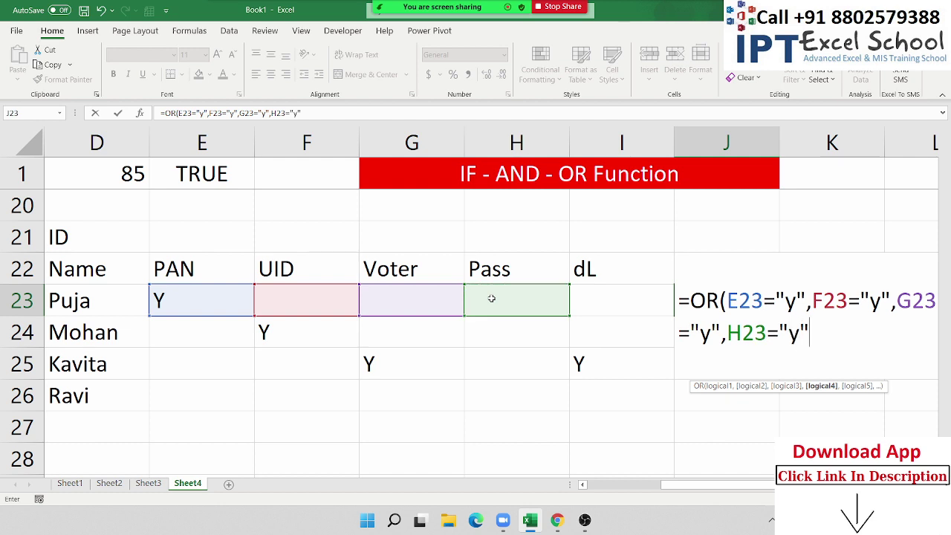
text(,)
click(598, 304)
text(=)
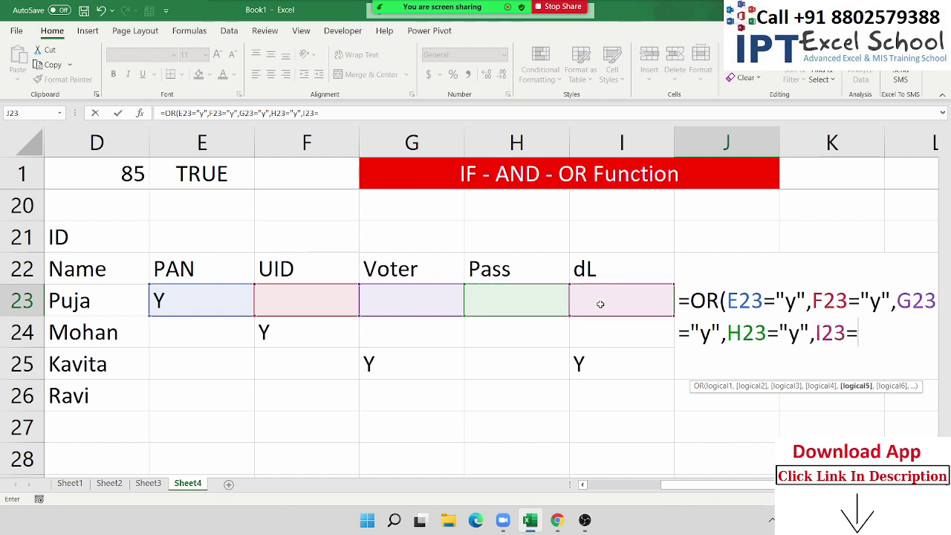
text("y)
text(")
key(Return)
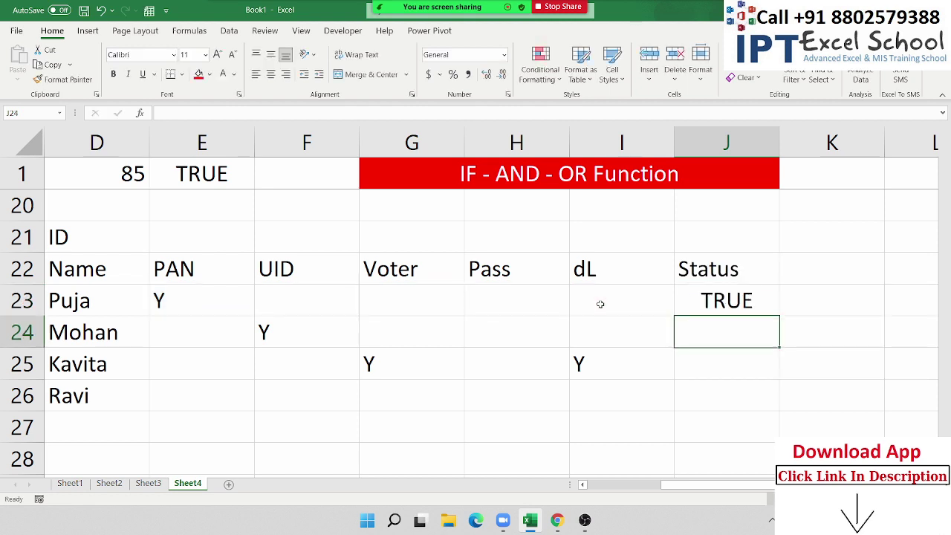
Fill the OR formula down J23:J26 and check the copies, showing TRUE, TRUE, TRUE, FALSE.
key(Up)
key(shift+Down)
key(shift+Down)
key(shift+Down)
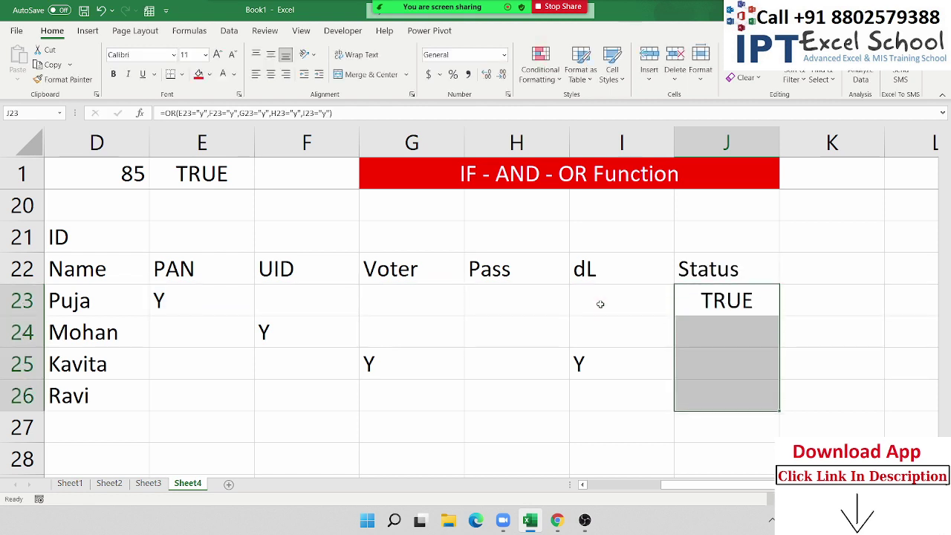
key(ctrl+d)
key(Down)
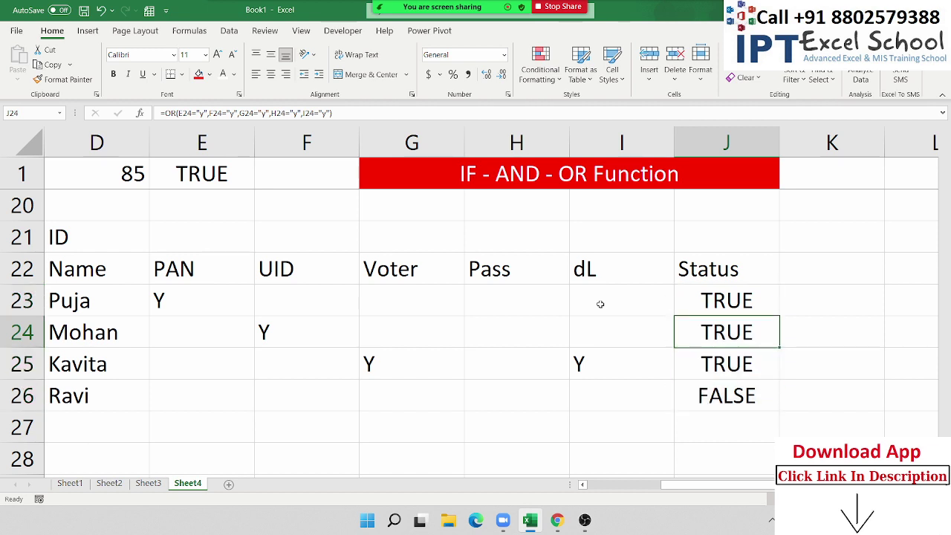
key(Down)
key(Down)
key(Down)
key(Up)
key(Up)
key(Up)
key(Up)
key(Up)
key(Down)
key(Down)
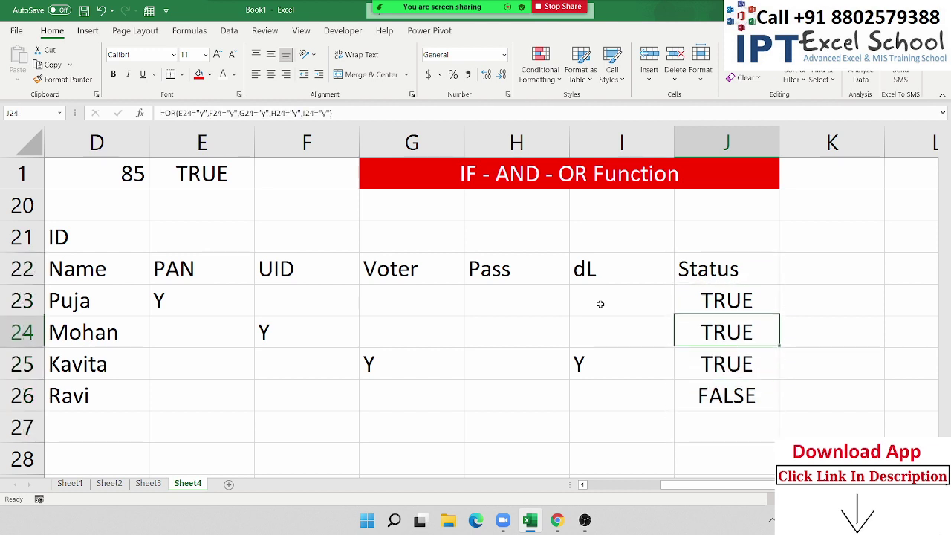
key(Down)
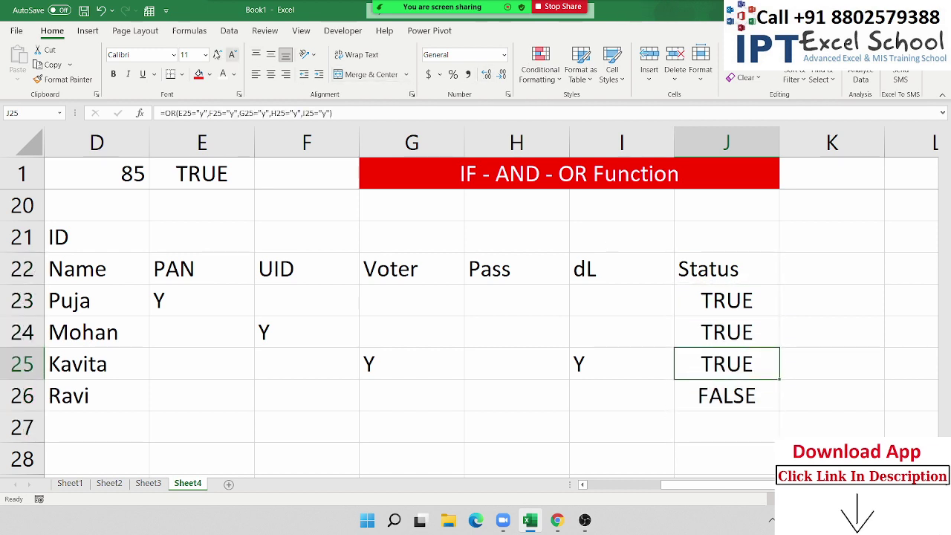
click(190, 33)
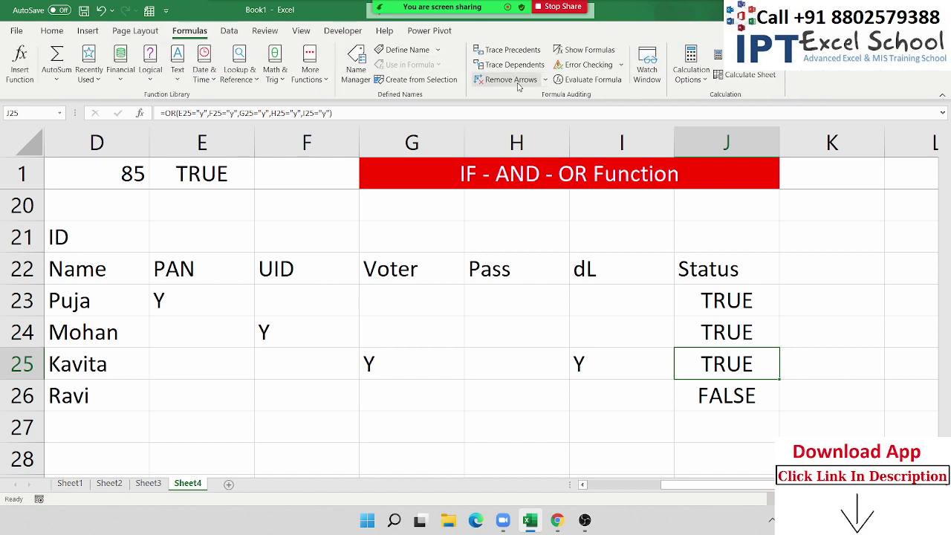
click(586, 79)
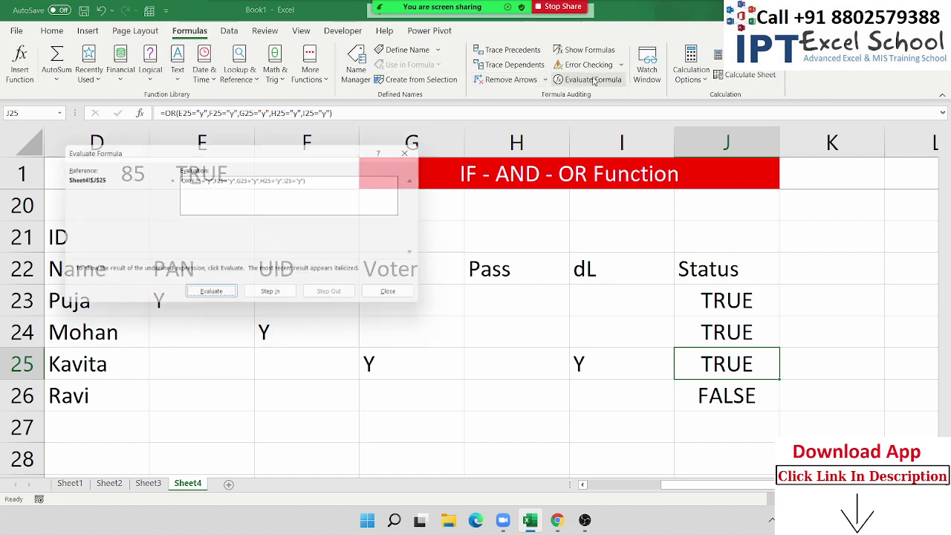
click(202, 298)
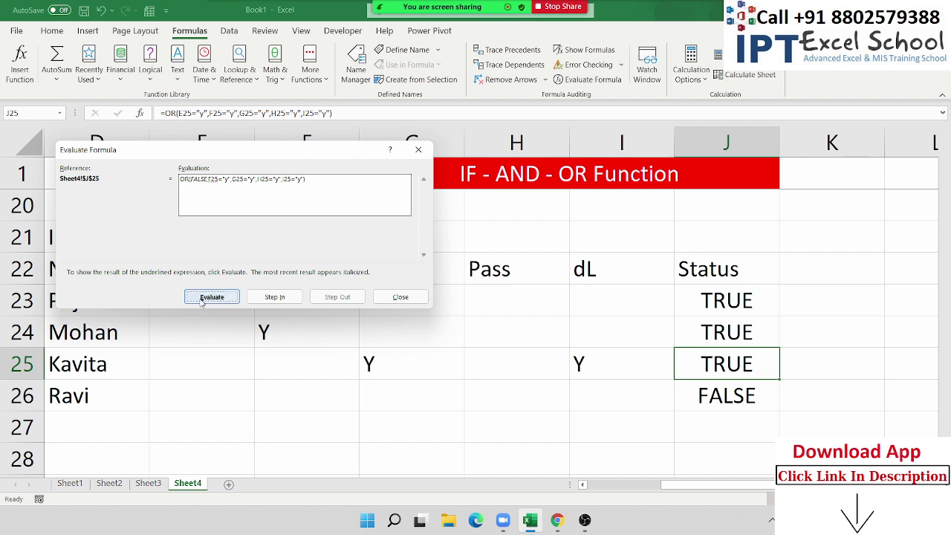
click(201, 300)
click(202, 299)
click(202, 299)
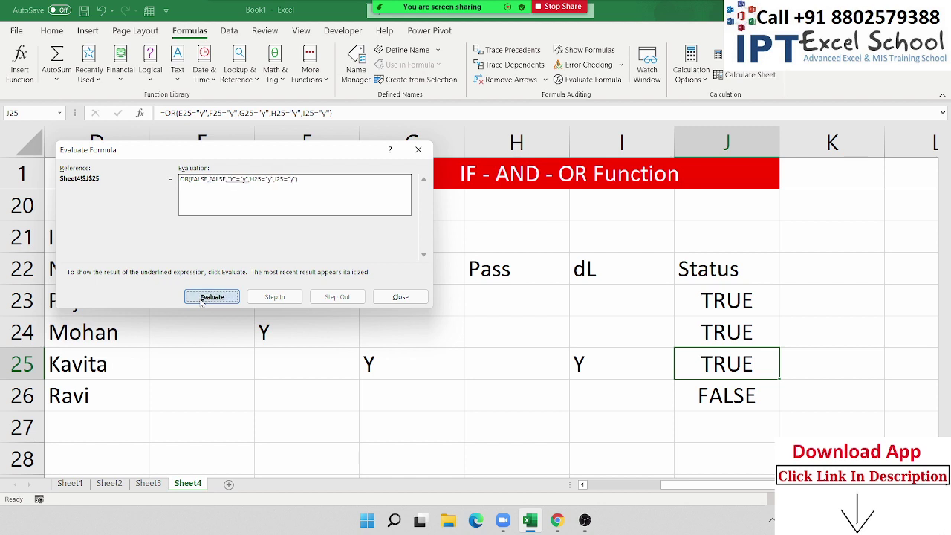
click(202, 299)
click(202, 299)
click(201, 299)
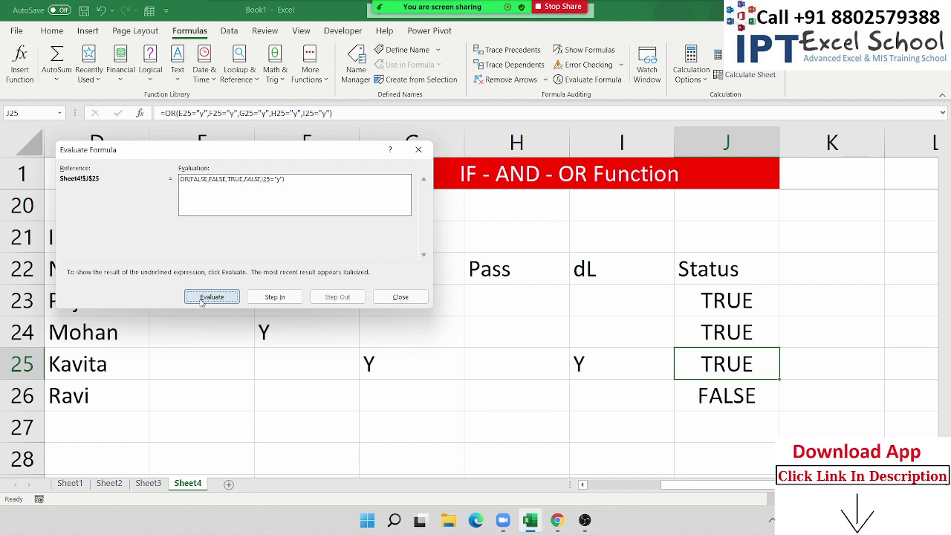
click(201, 299)
click(201, 299)
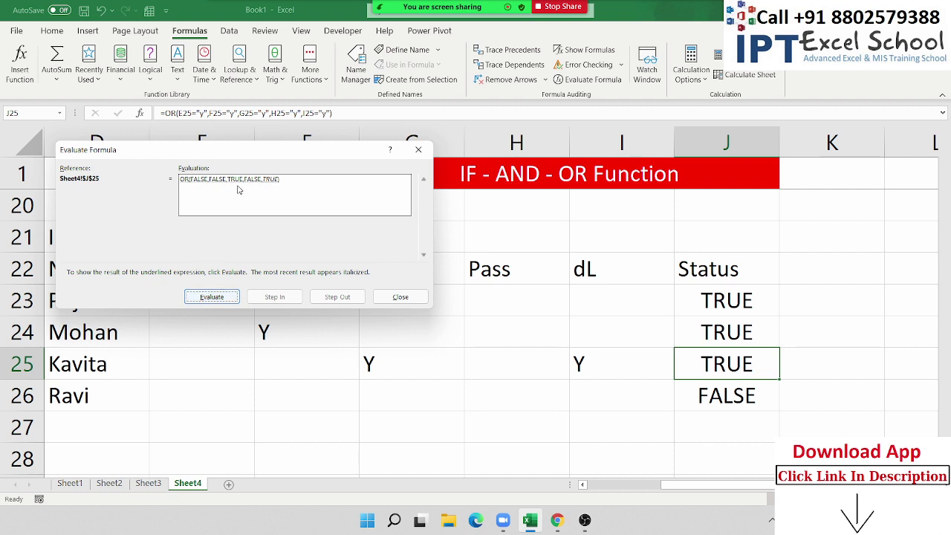
click(219, 302)
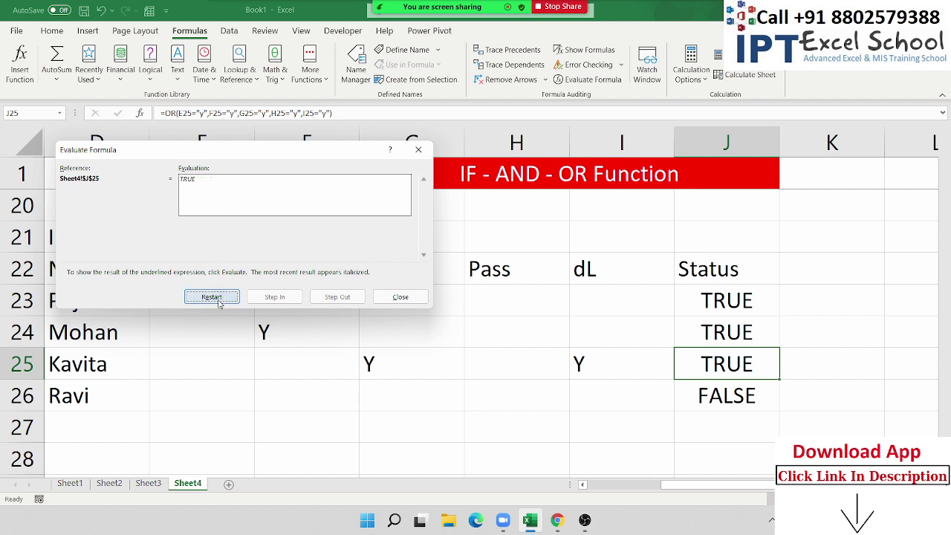
click(418, 149)
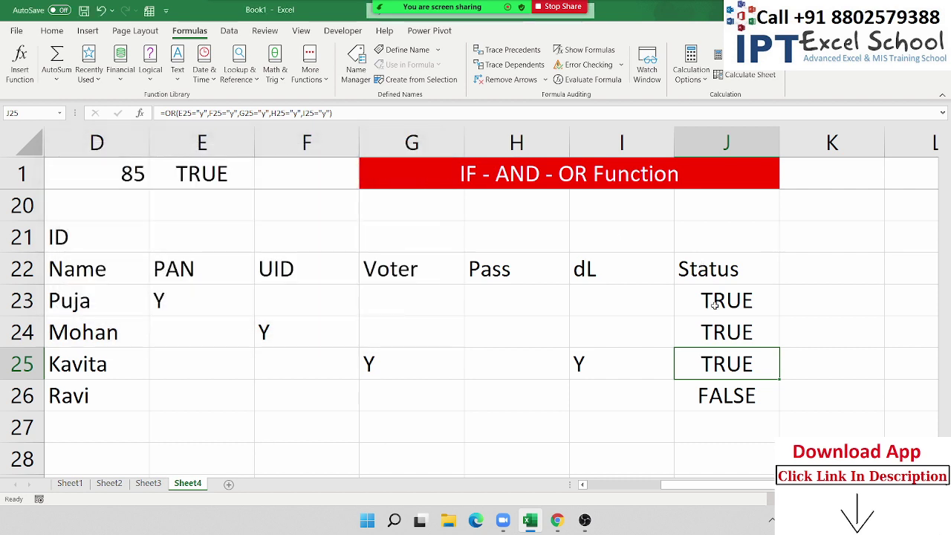
Change J23 to =IF(OR(E23="y",...,I23="y"),"OK","Pending") so it shows OK.
double_click(714, 305)
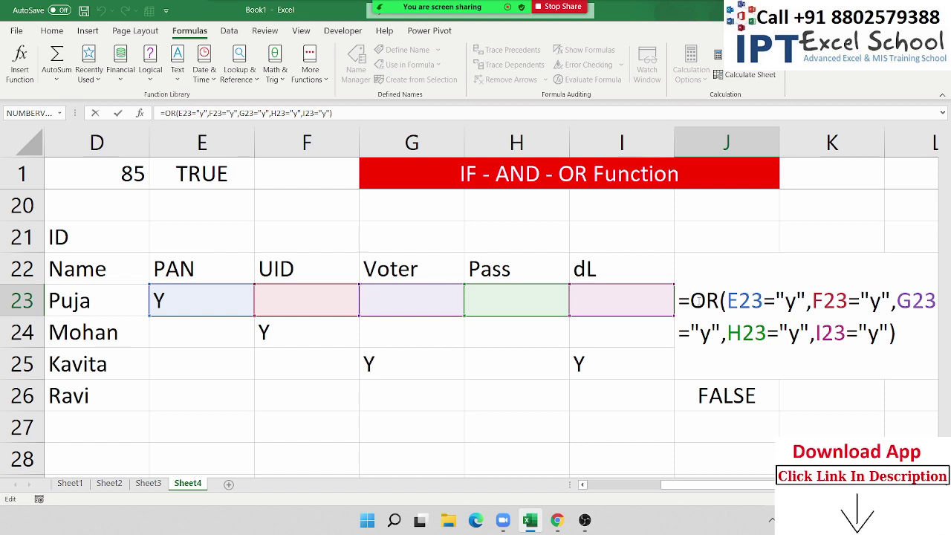
text(if()
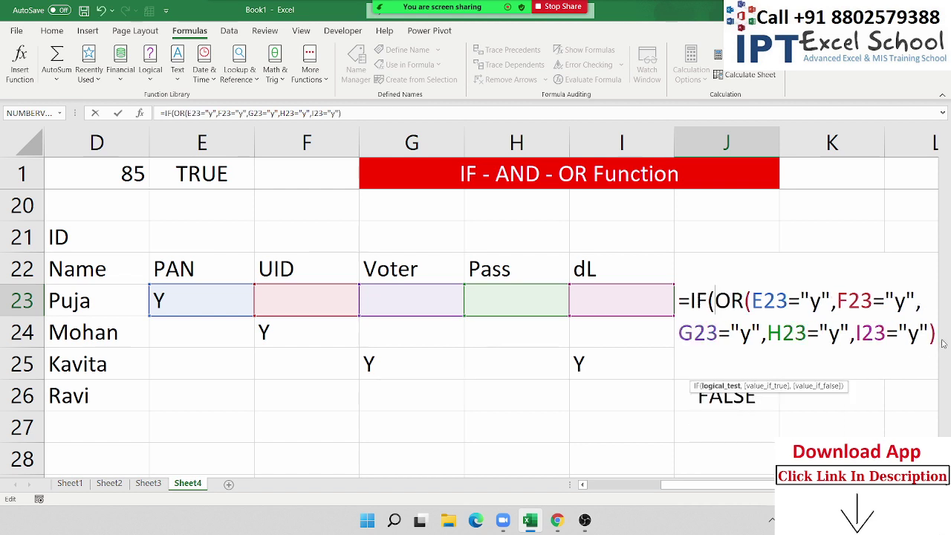
click(933, 341)
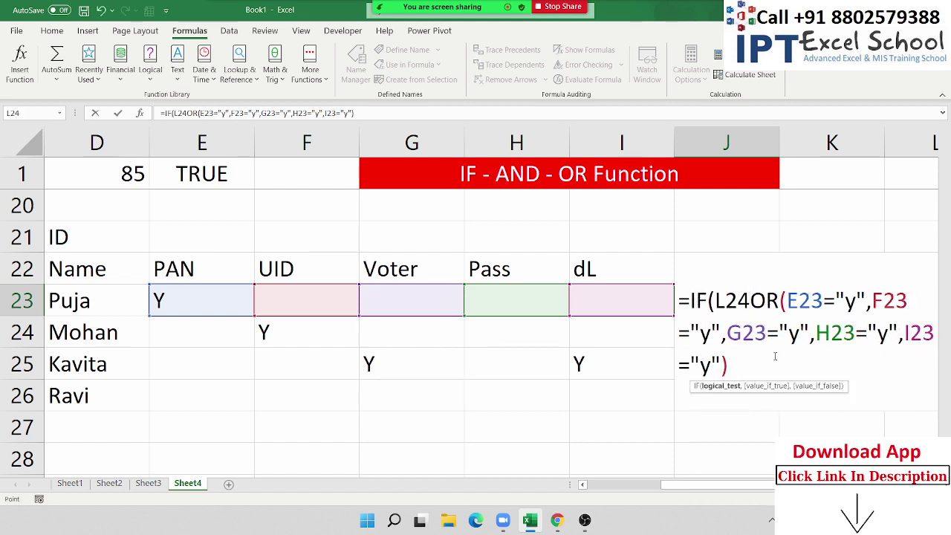
key(BackSpace)
key(BackSpace)
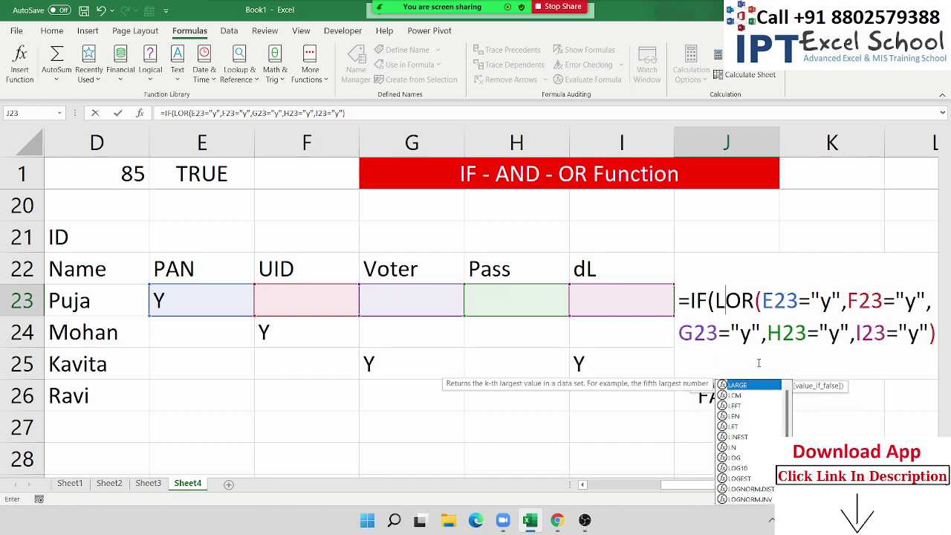
key(BackSpace)
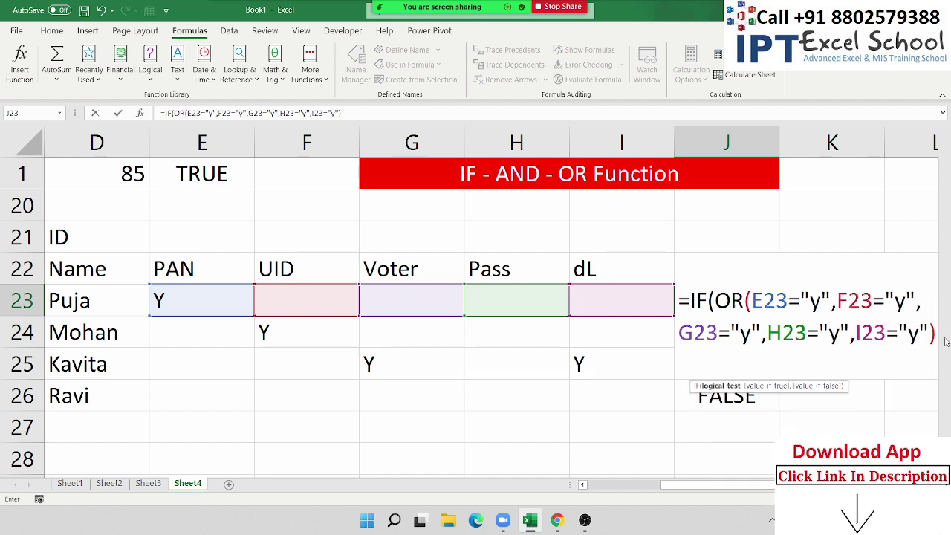
click(930, 334)
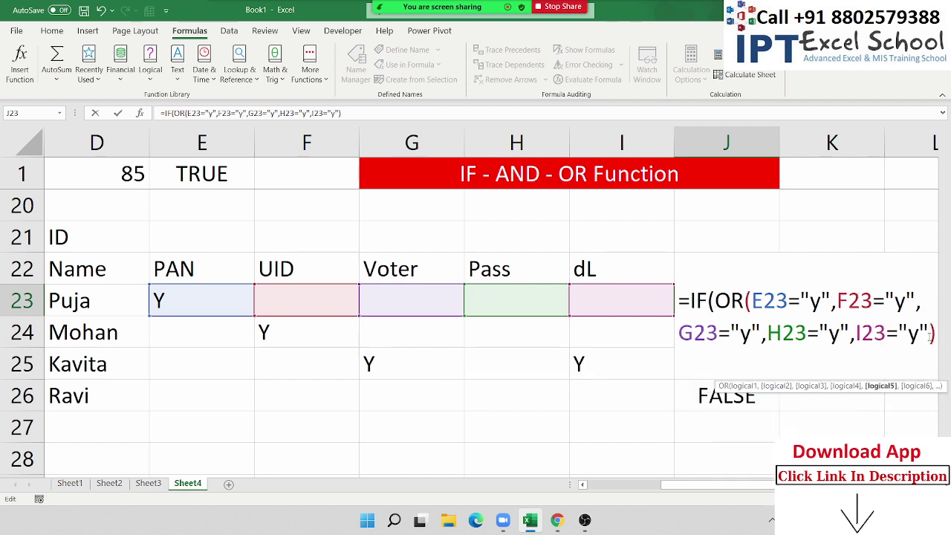
key(Right)
text(,)
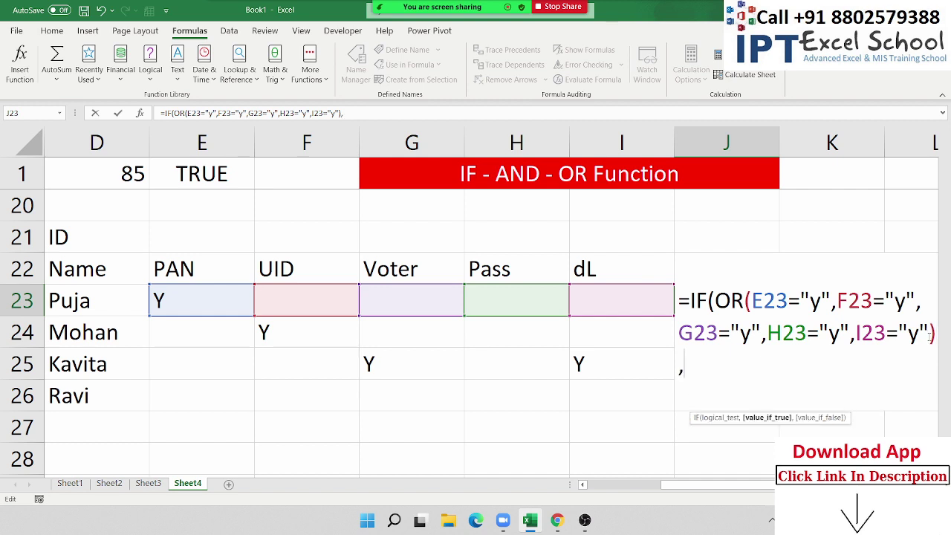
text("OK)
text(","P)
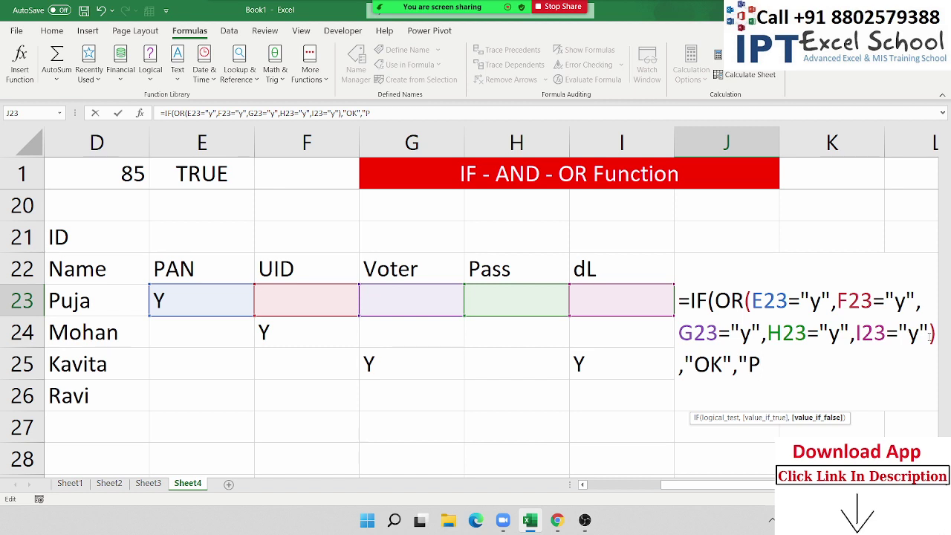
text(endi)
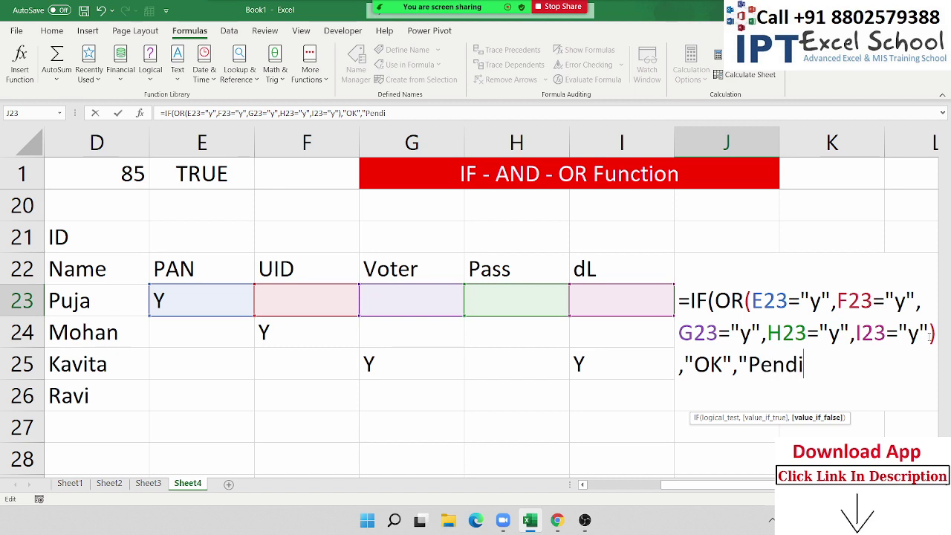
text(ng"))
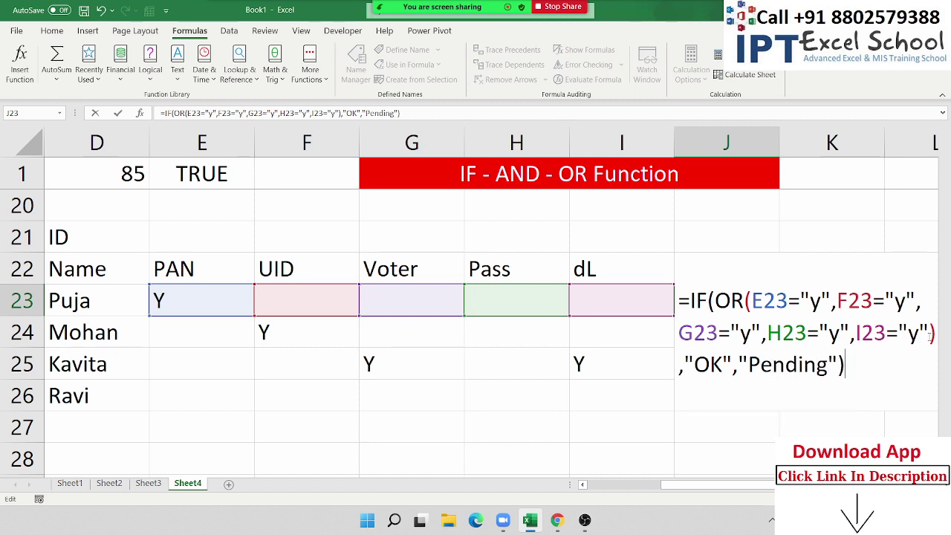
key(Return)
key(Up)
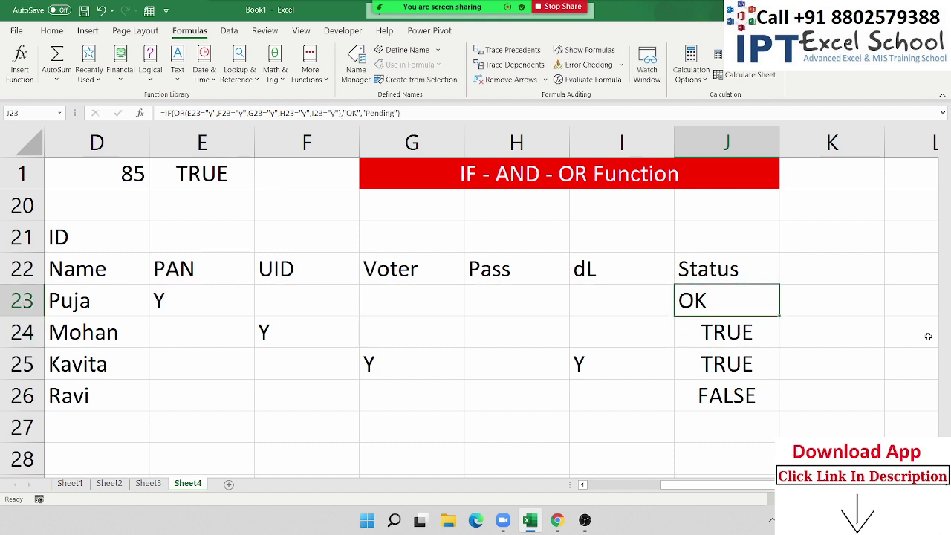
Fill J23's IF-OR formula down to J26, then select Puja's ID cells E23:I23.
double_click(779, 317)
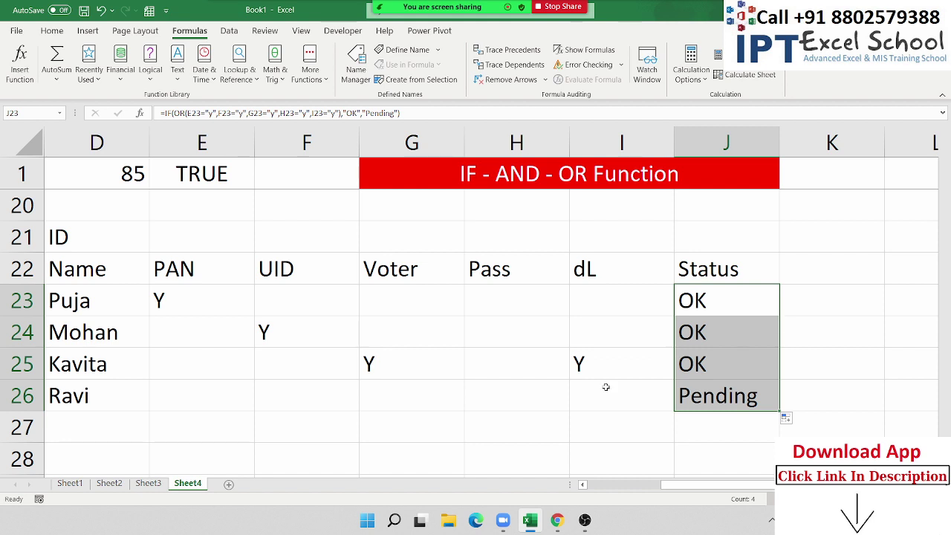
click(206, 321)
drag(221, 310, 572, 313)
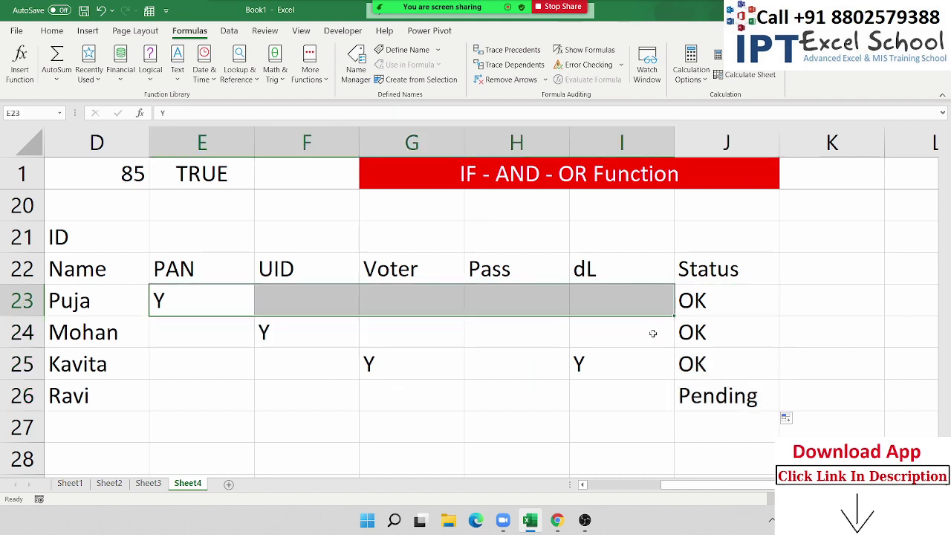
Enter =COUNTA(E23:I23) in K23 to count Puja's filled ID cells.
click(830, 310)
text(=)
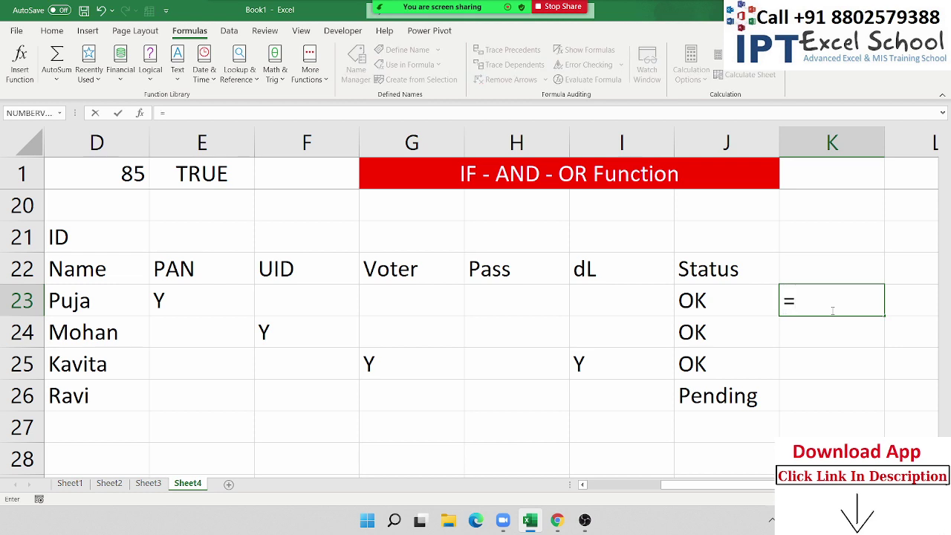
key(Escape)
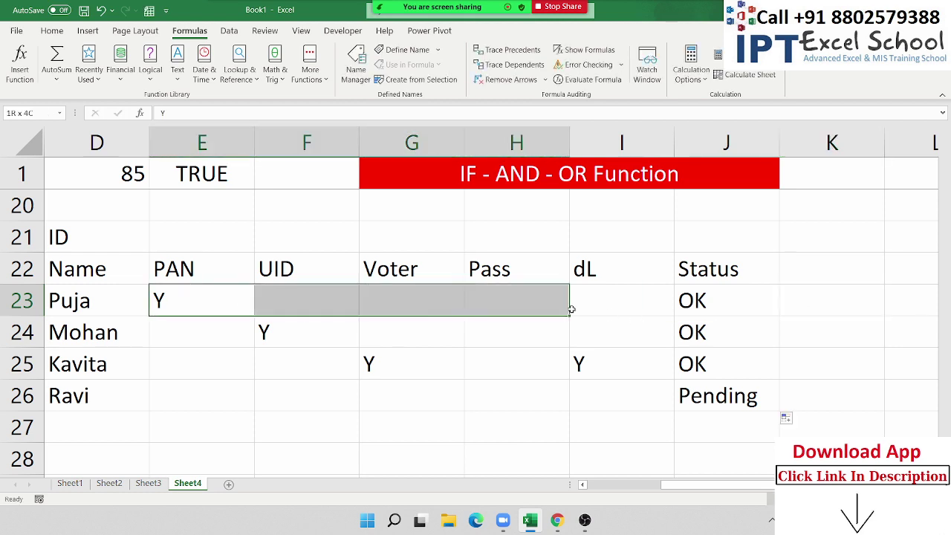
drag(230, 304, 624, 308)
click(807, 311)
text(=)
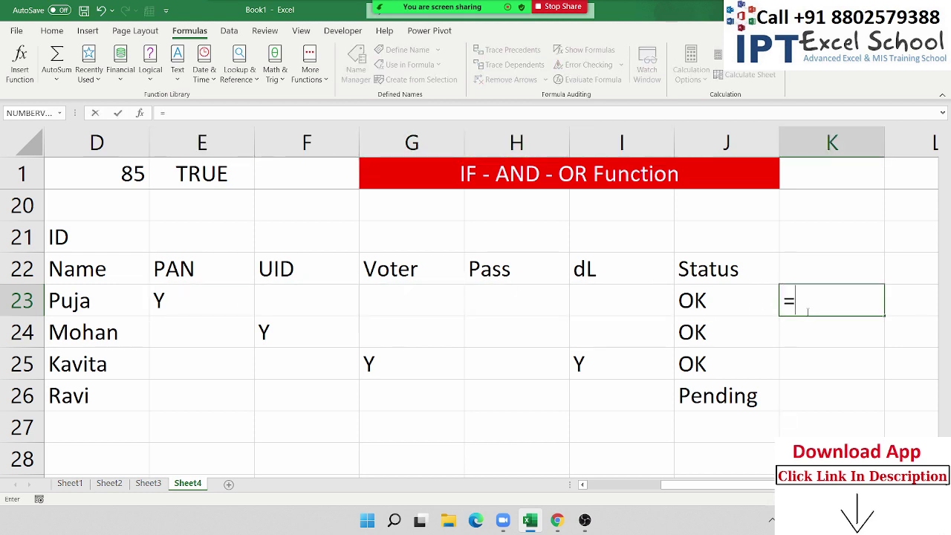
text(cou)
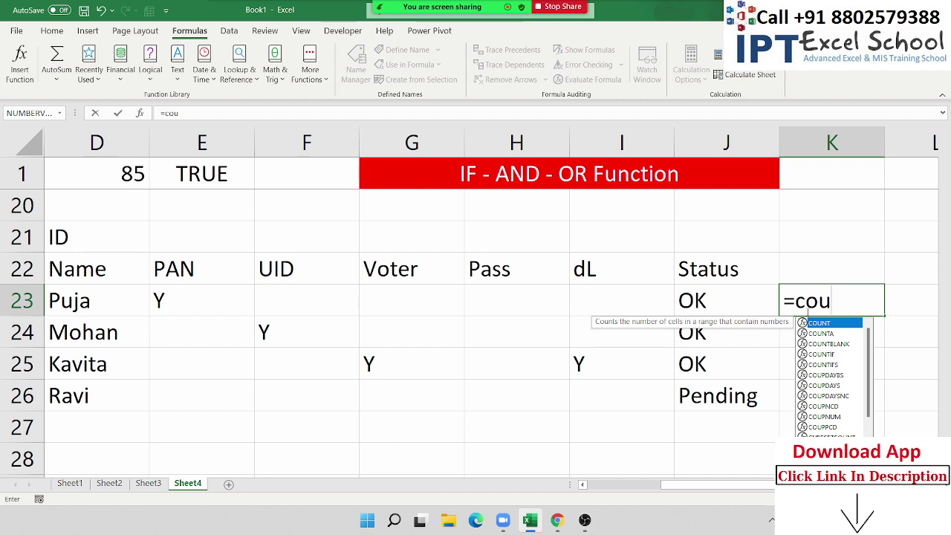
key(Down)
key(Tab)
key(Left)
key(Left)
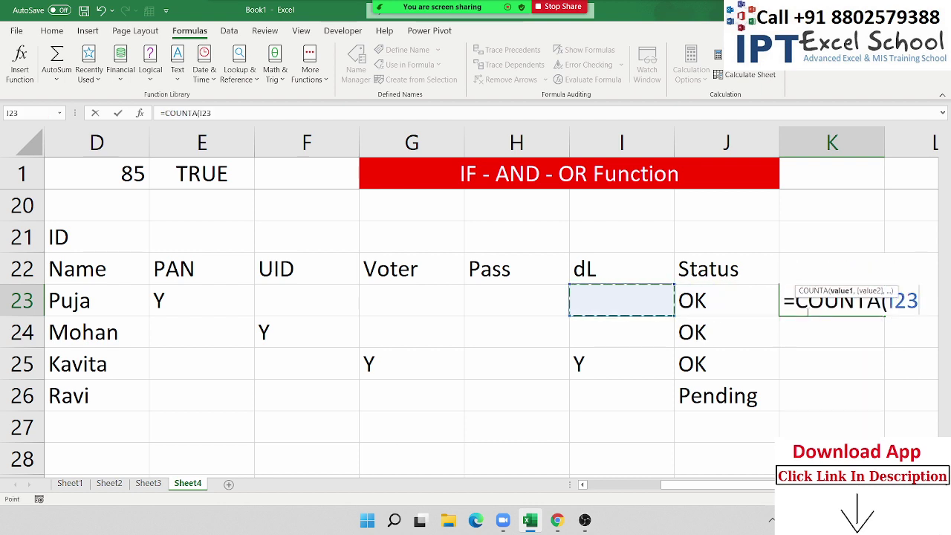
drag(624, 305, 153, 308)
key(Return)
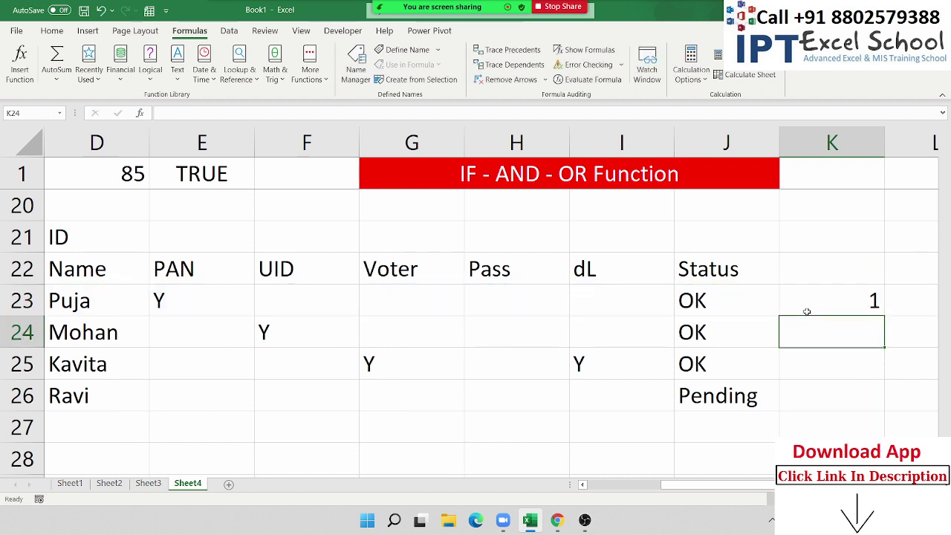
click(807, 310)
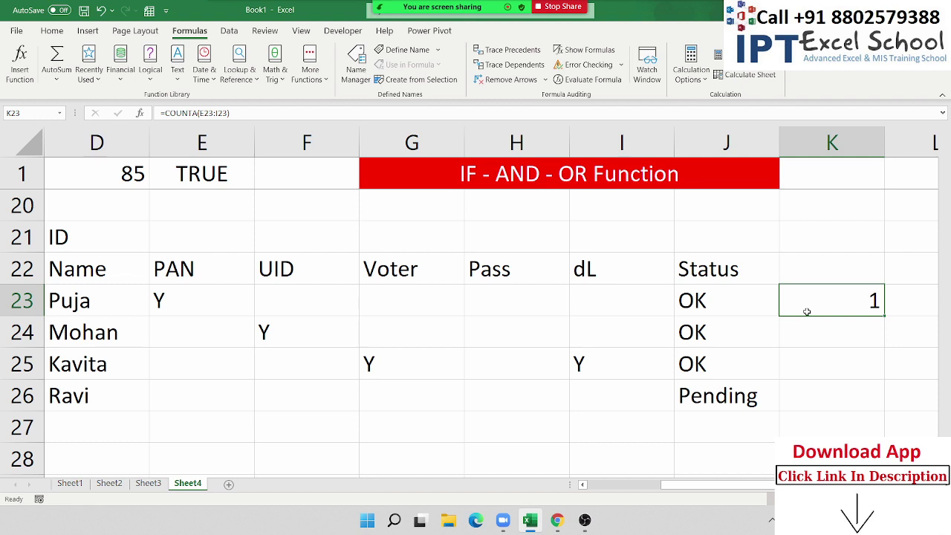
Type N in Puja's UID cell F23 so K23's count rises to 2.
key(Left)
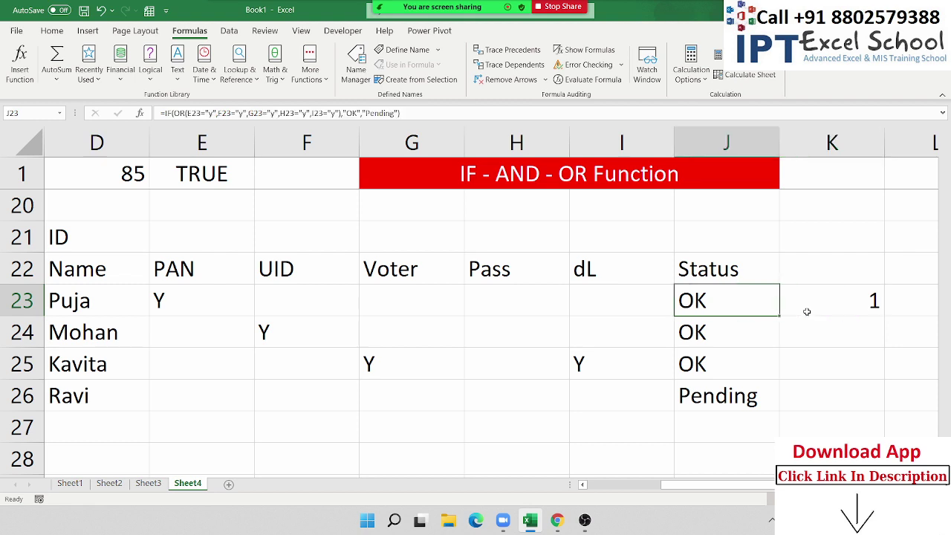
key(Left)
key(Left)
key(Left)
key(Left)
text(N)
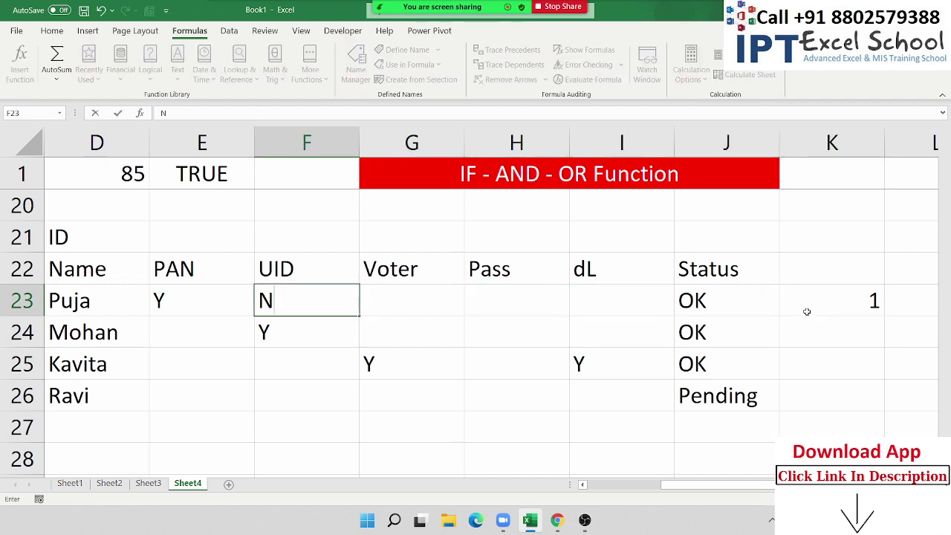
key(Right)
key(Right)
key(Right)
key(Right)
key(Right)
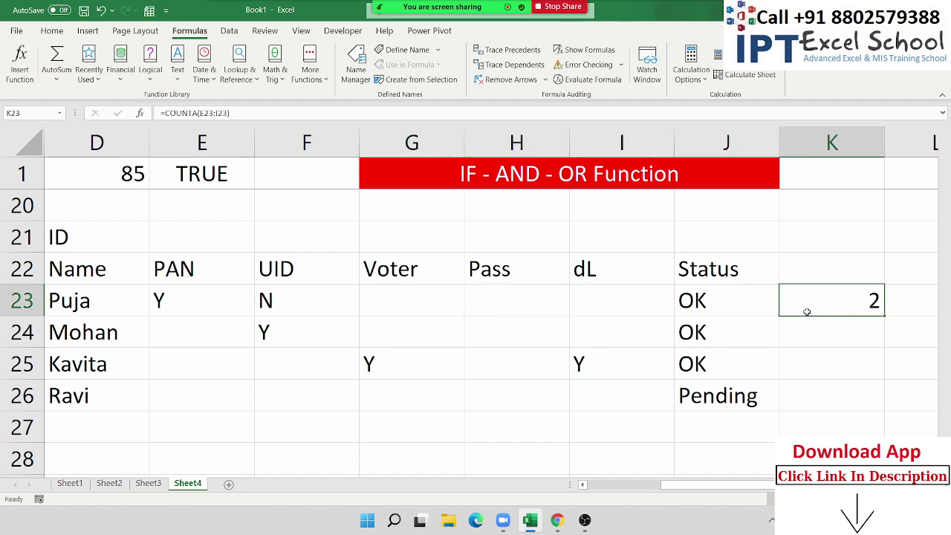
key(Down)
Enter =COUNTIF(E24:I24,"y") in K24 to count Mohan's Y marks, giving 1.
text(=)
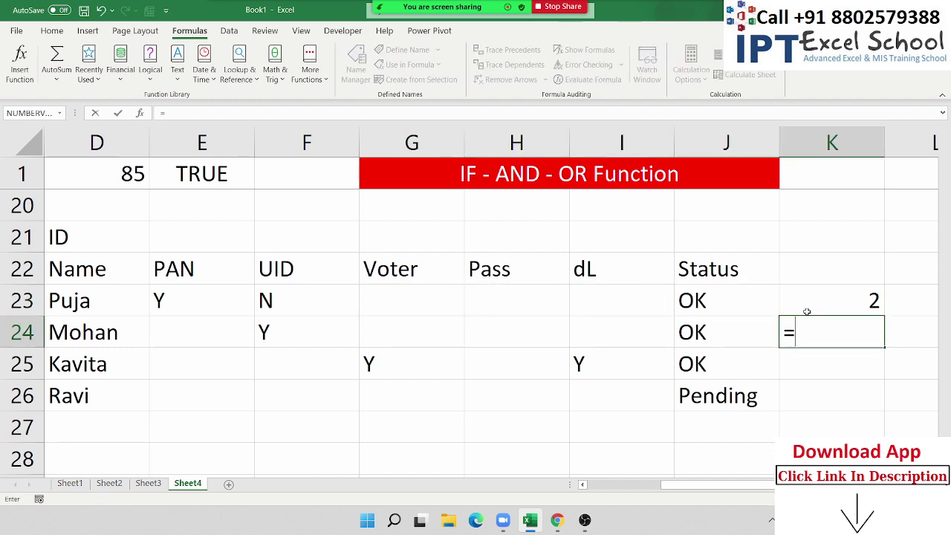
text(coun)
key(Down)
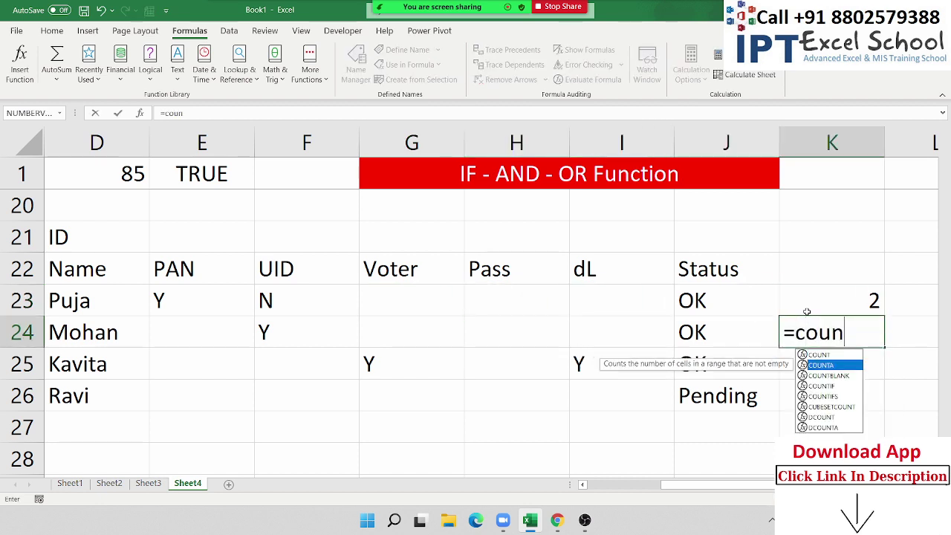
key(Down)
key(Down)
key(Tab)
key(Left)
key(Left)
key(shift+Left)
key(shift+Left)
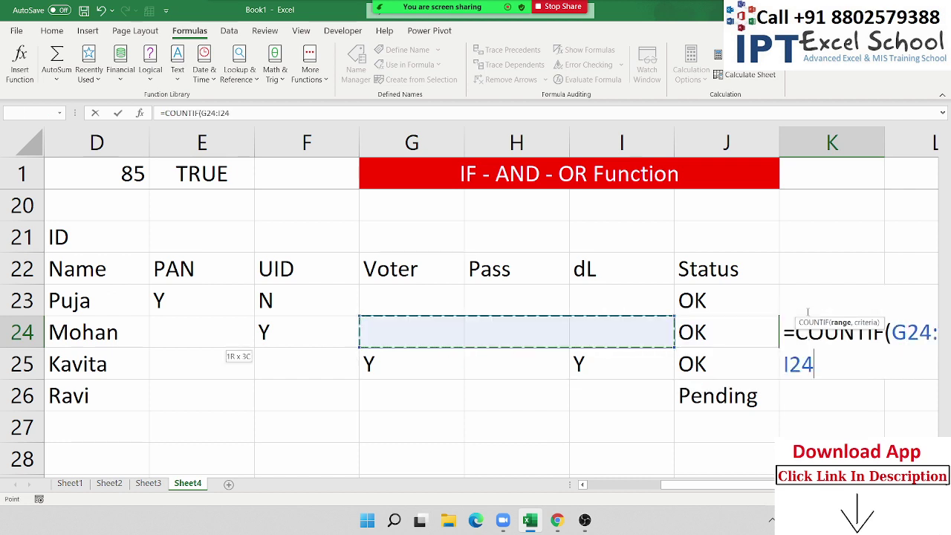
key(shift+Left)
key(shift+Left)
text(,")
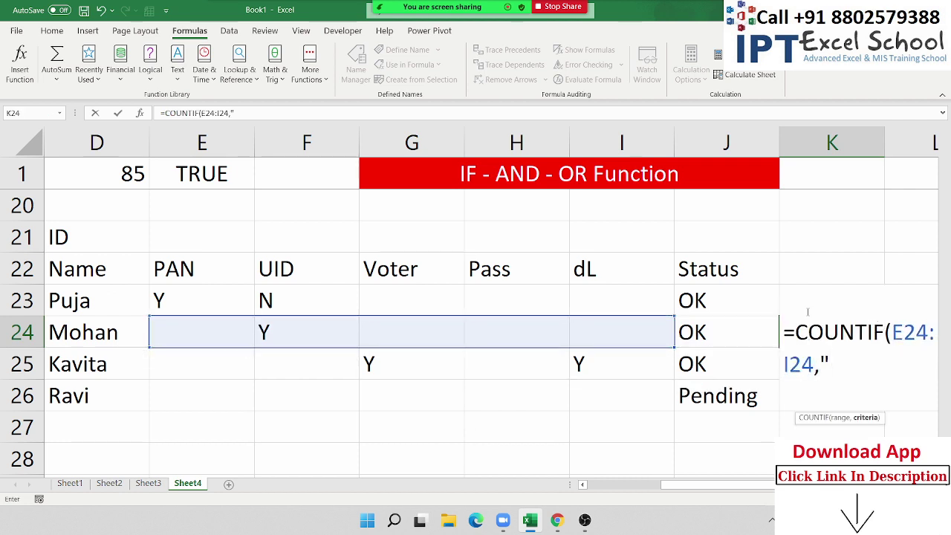
text(y"))
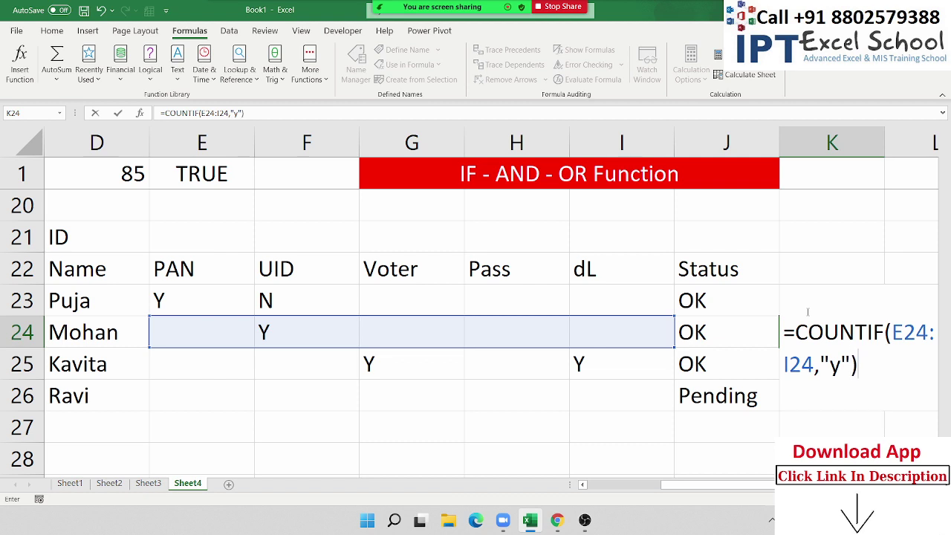
key(Return)
key(Up)
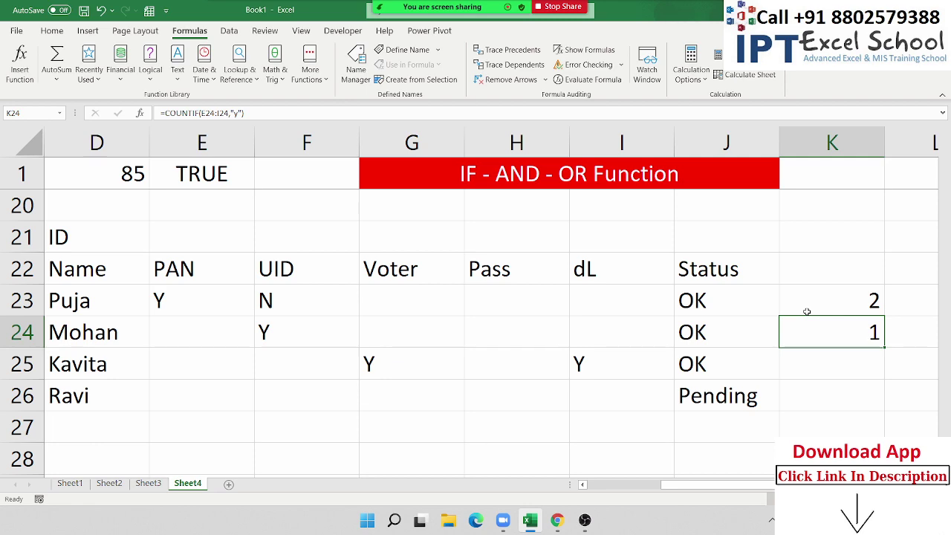
Review Puja's S-1 and S-2 scores in cells E16 and F16.
scroll(726, 331, up, 2)
scroll(726, 331, down, 2)
scroll(726, 331, up, 3)
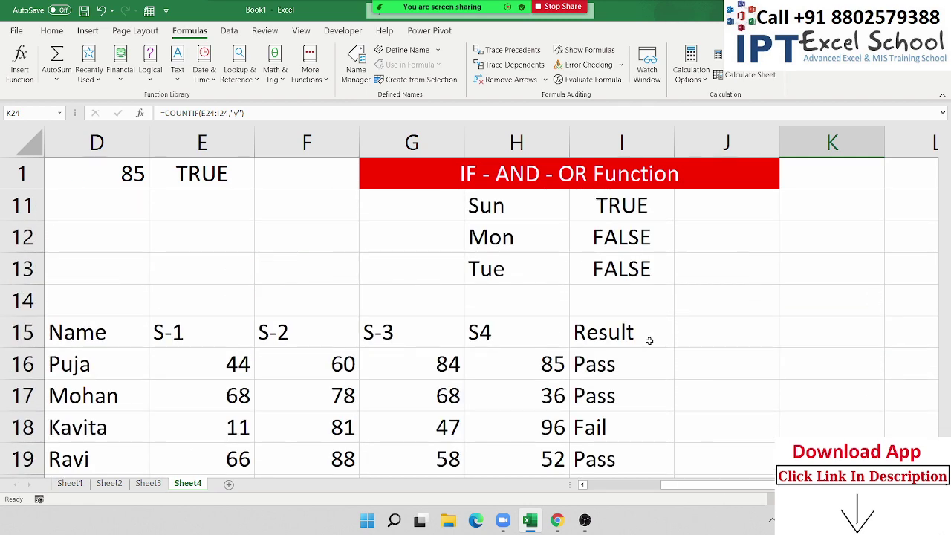
scroll(648, 340, down, 1)
click(203, 268)
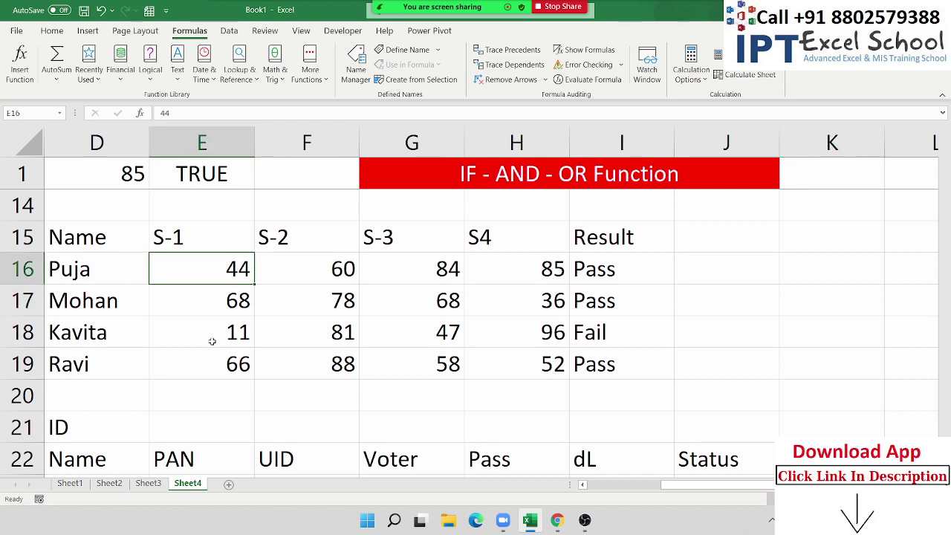
click(279, 272)
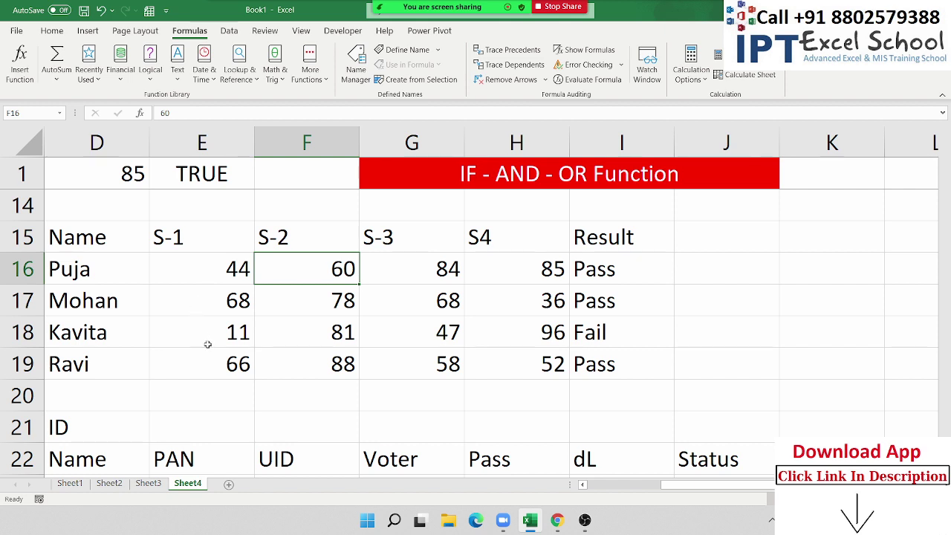
key(Down)
key(Down)
Copy the Name through dL header row into row 29 starting at D29.
scroll(254, 345, down, 3)
scroll(255, 345, down, 1)
scroll(255, 345, up, 3)
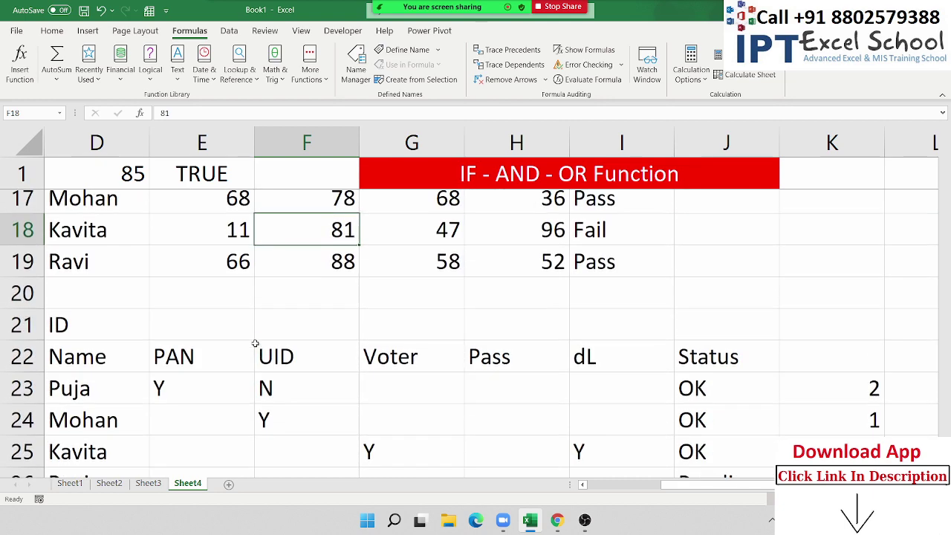
scroll(255, 344, down, 1)
drag(118, 270, 586, 273)
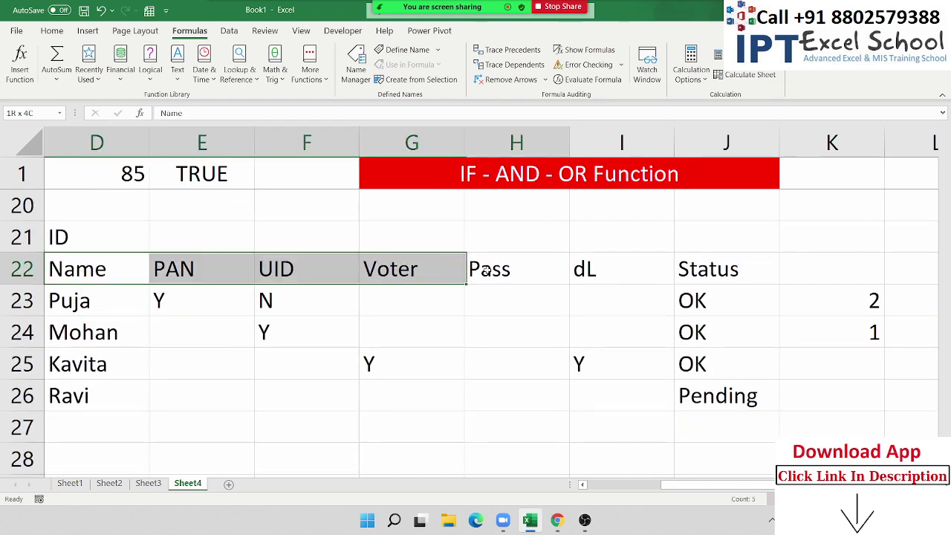
key(ctrl+c)
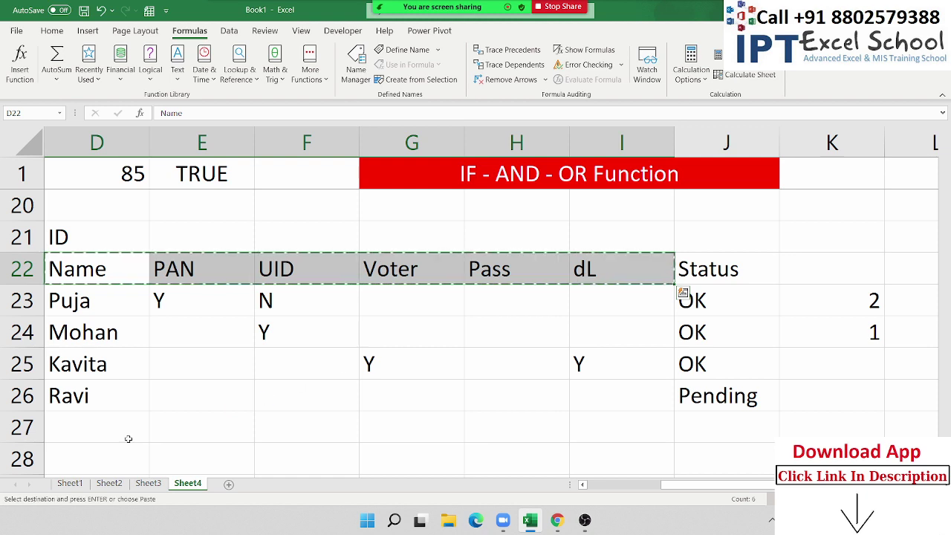
scroll(112, 418, down, 1)
click(97, 379)
key(ctrl+v)
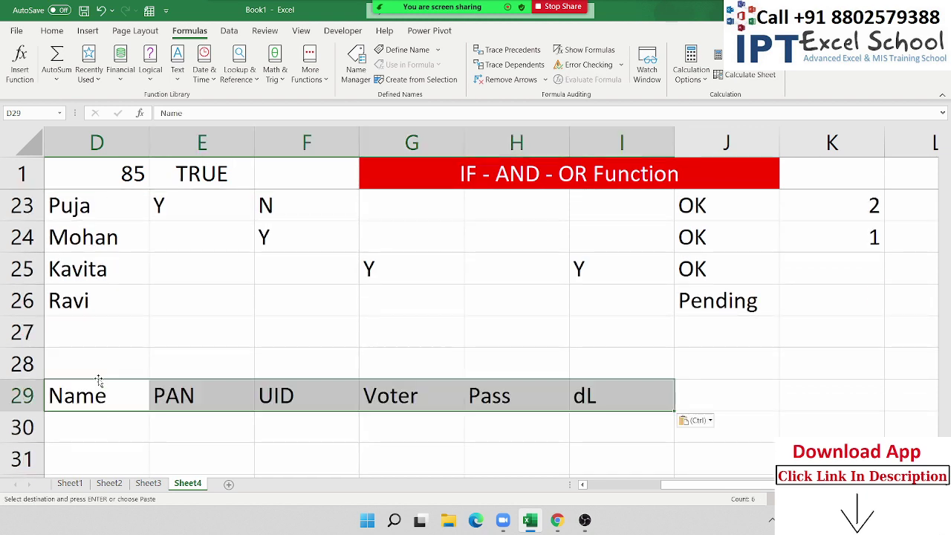
Enter Puja in D30, fill the PAN header red, and mark Y under PAN.
click(87, 413)
text(P)
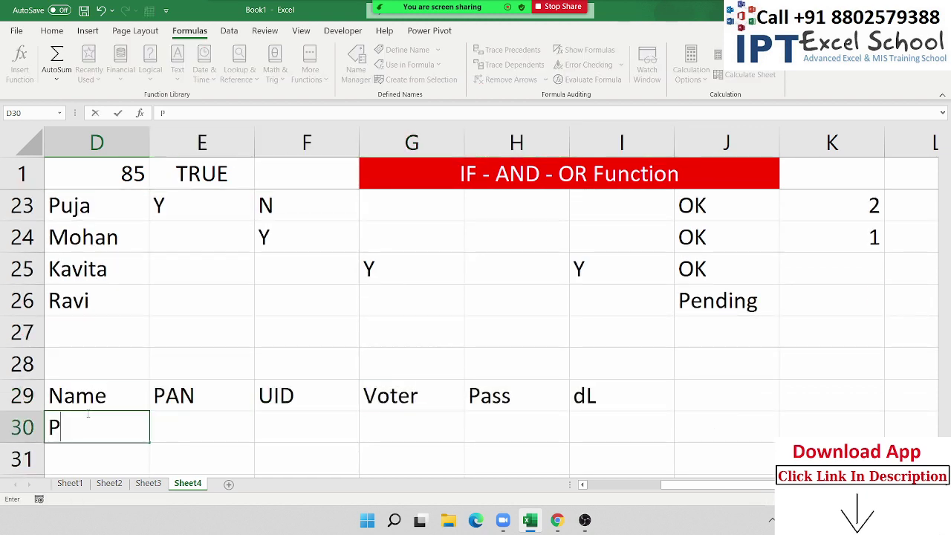
text(uja)
click(168, 403)
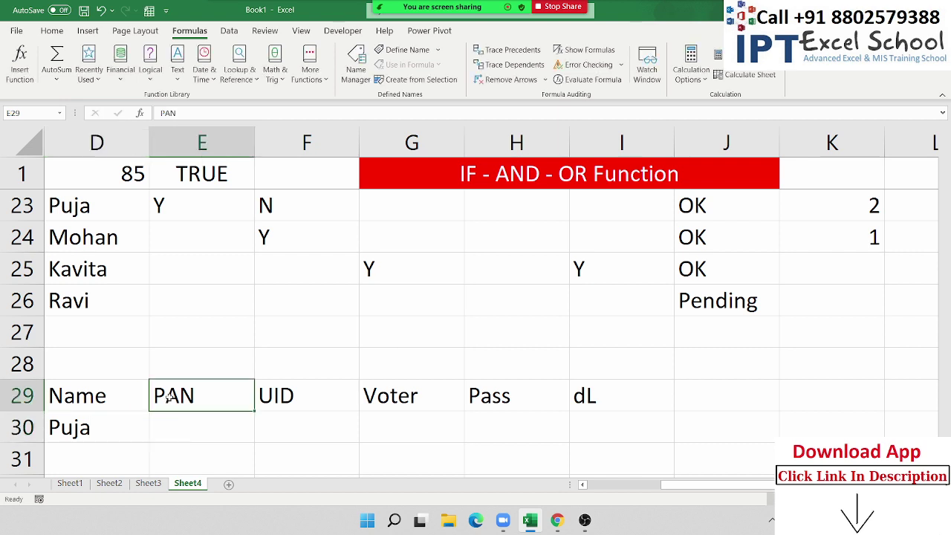
click(58, 36)
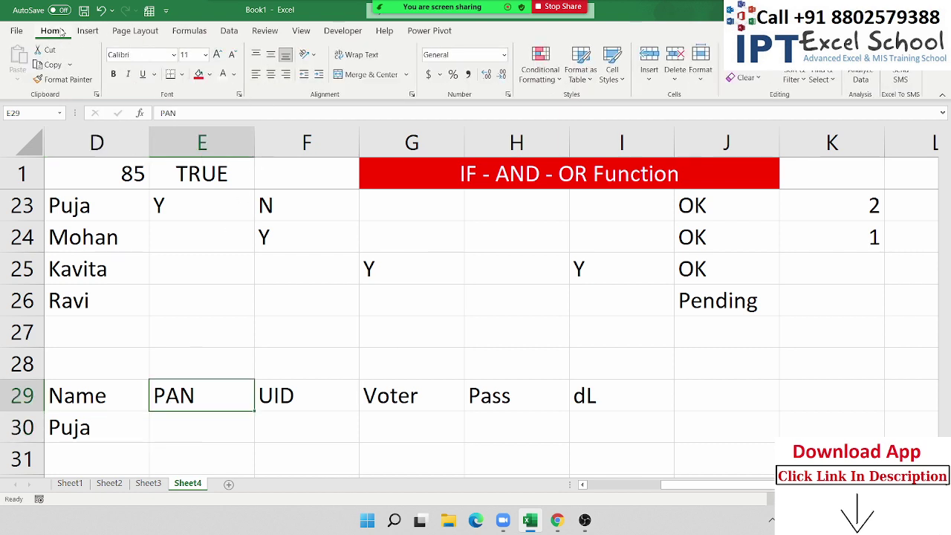
click(198, 74)
click(217, 437)
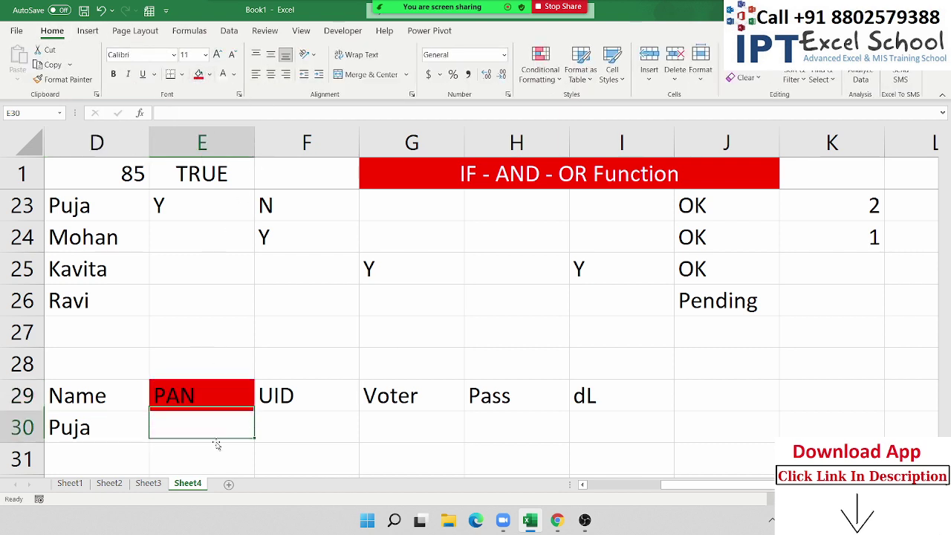
text(Y)
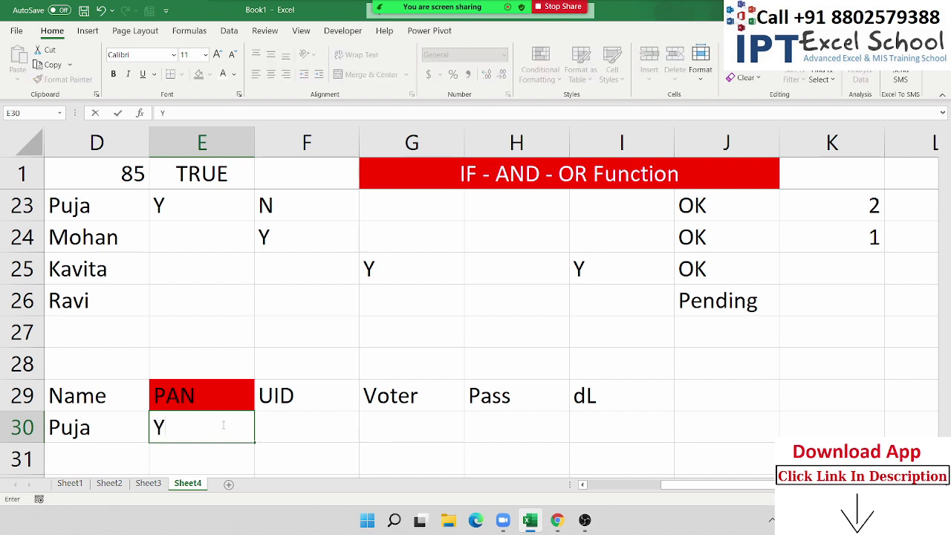
drag(309, 392, 632, 395)
Fill headers F29:I29 green and enter Y in Puja's Voter cell G30.
click(209, 75)
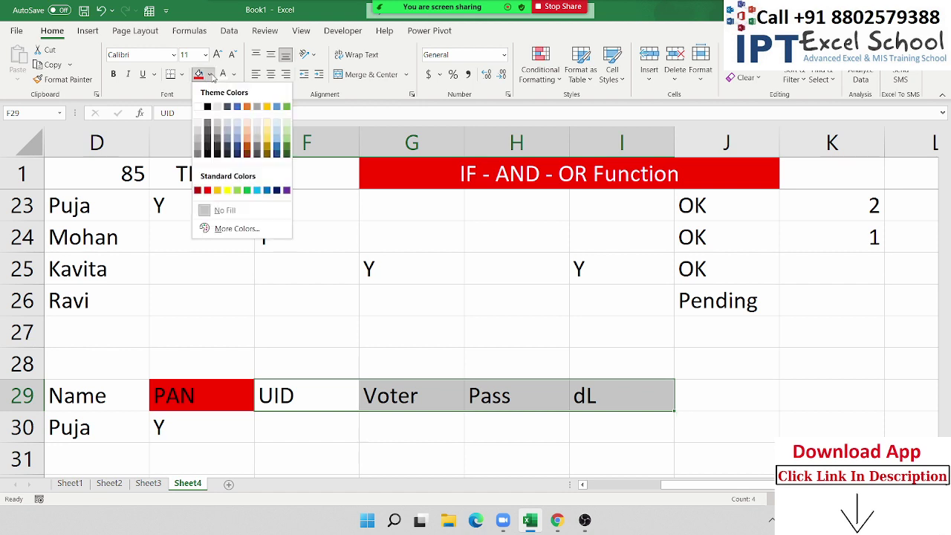
click(243, 191)
scroll(327, 305, down, 1)
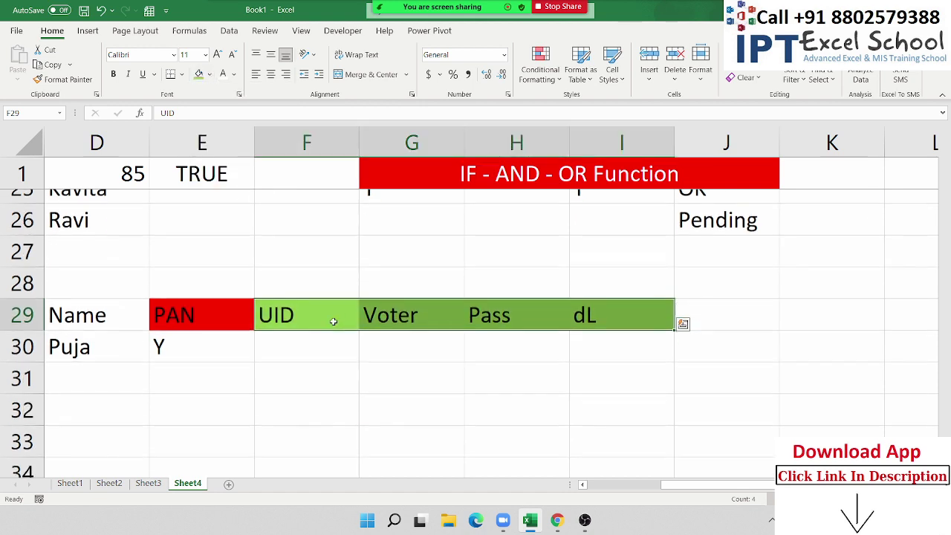
click(392, 336)
text(Y)
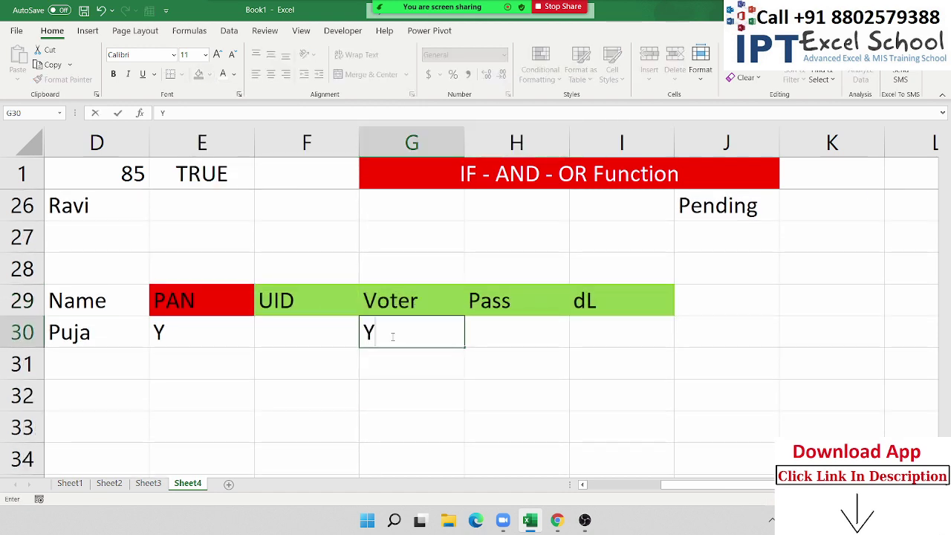
click(395, 384)
scroll(393, 379, up, 1)
scroll(393, 369, up, 3)
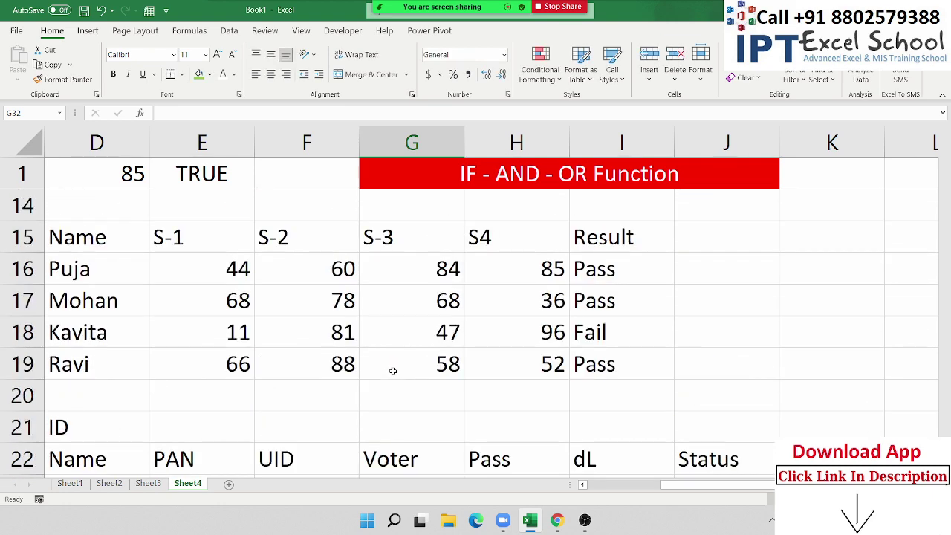
scroll(393, 369, down, 1)
scroll(393, 369, down, 1)
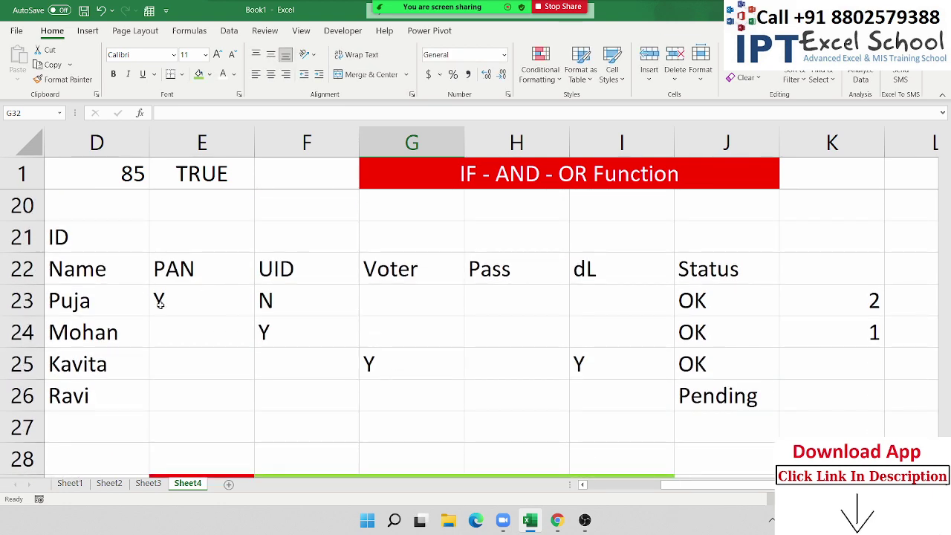
Inspect the COUNTA and COUNTIF formulas in K23 and K24 without changing them.
double_click(860, 305)
key(Escape)
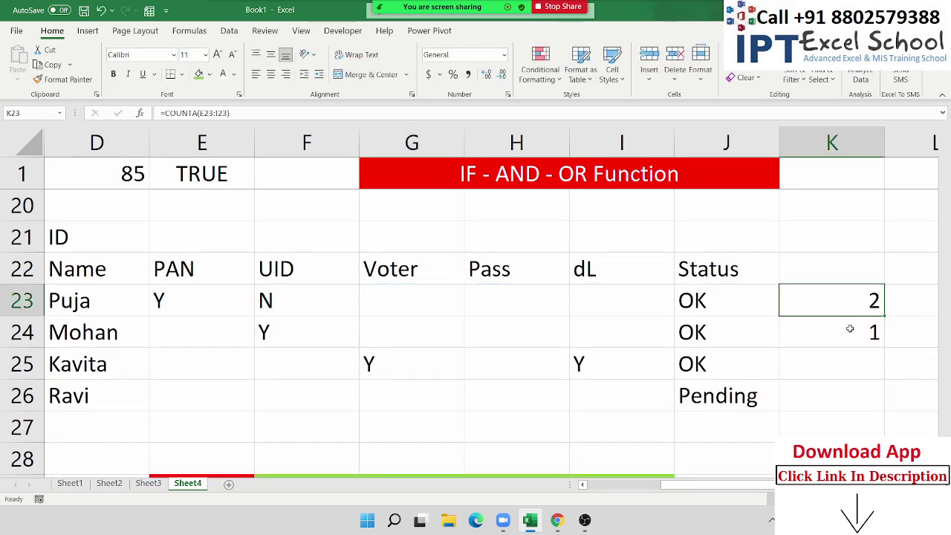
double_click(849, 329)
key(Escape)
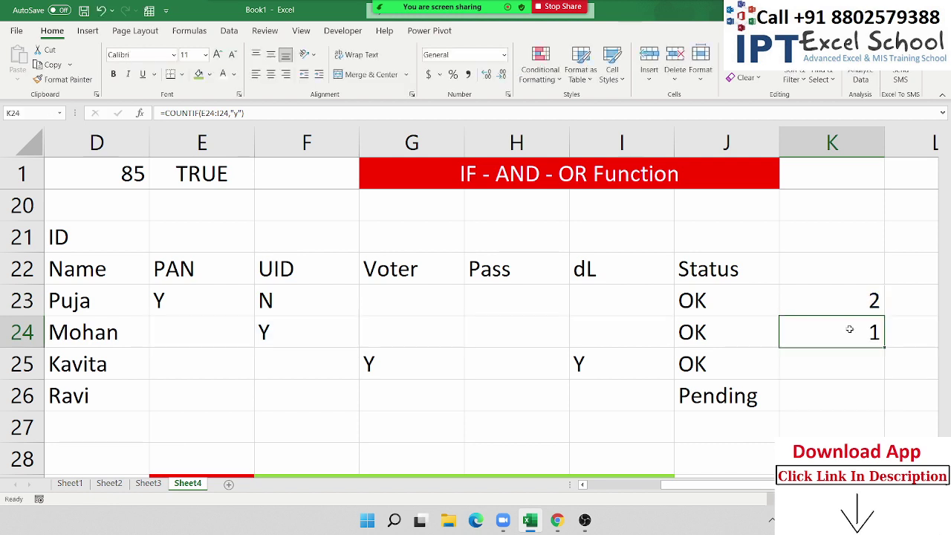
drag(849, 330, 846, 309)
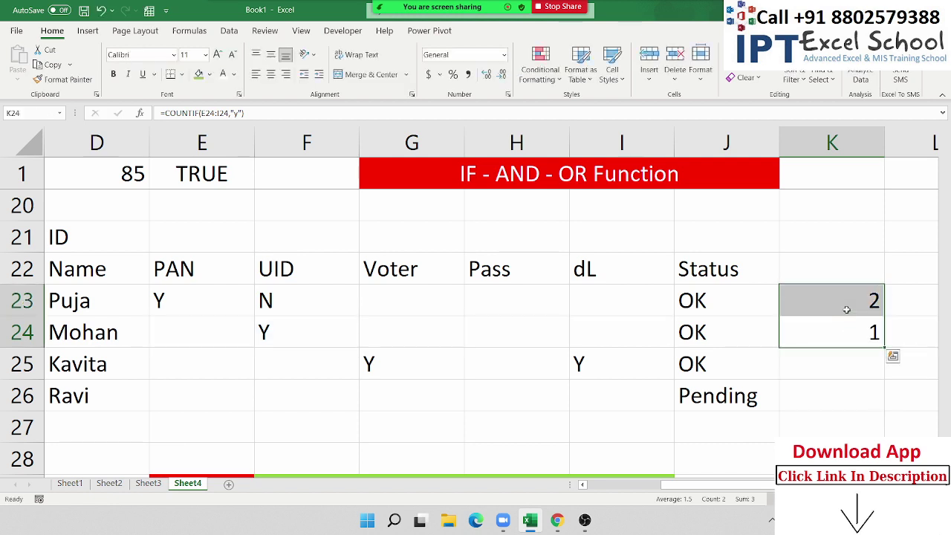
scroll(846, 309, down, 3)
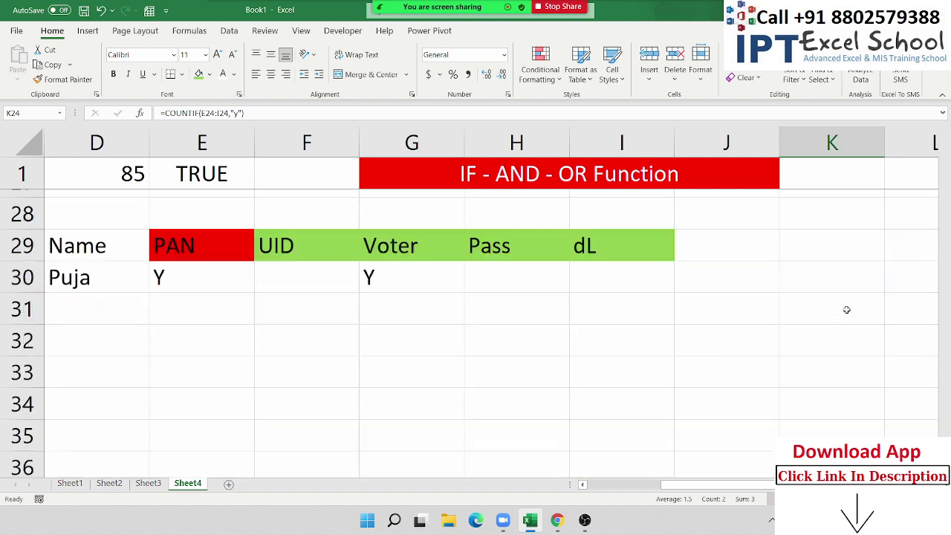
scroll(344, 249, up, 1)
click(179, 328)
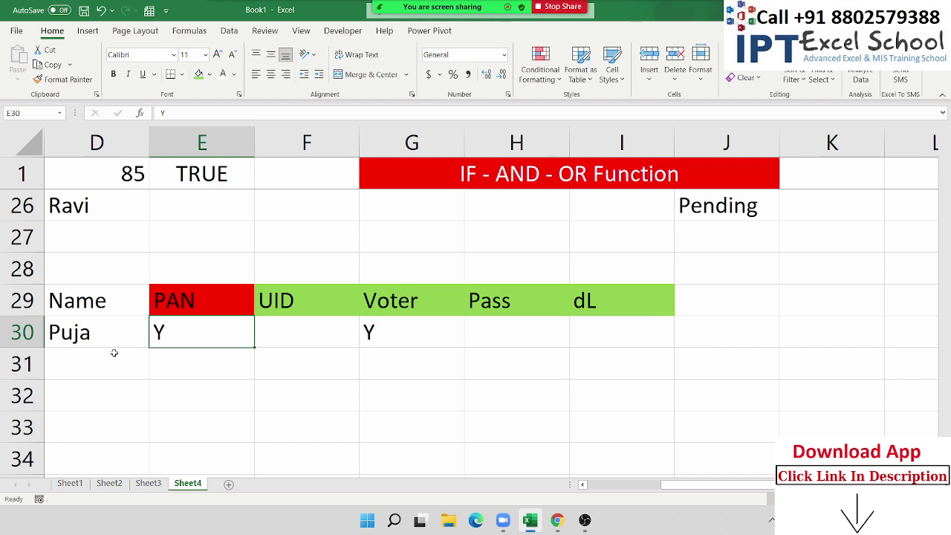
Begin J30's formula with =AND(E30="y", to check Puja's PAN.
click(680, 337)
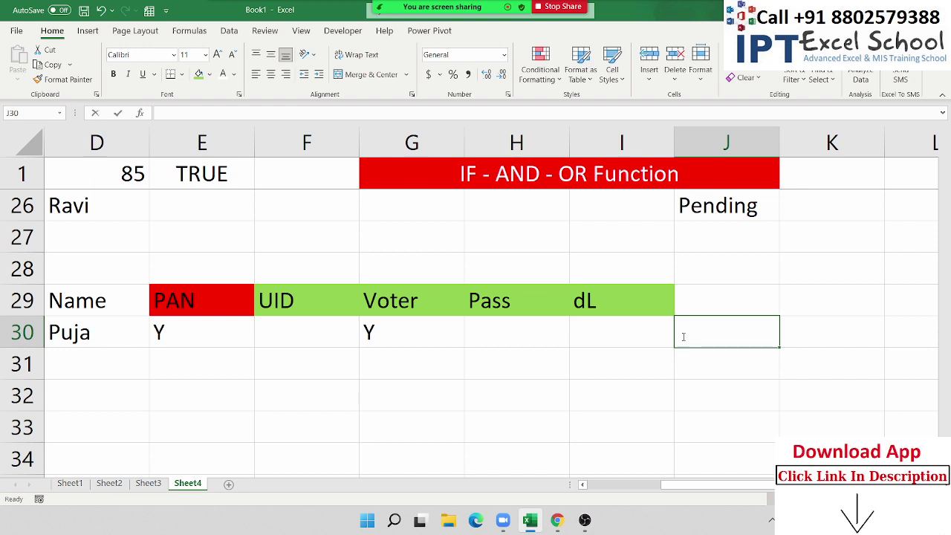
text(=and)
key(Tab)
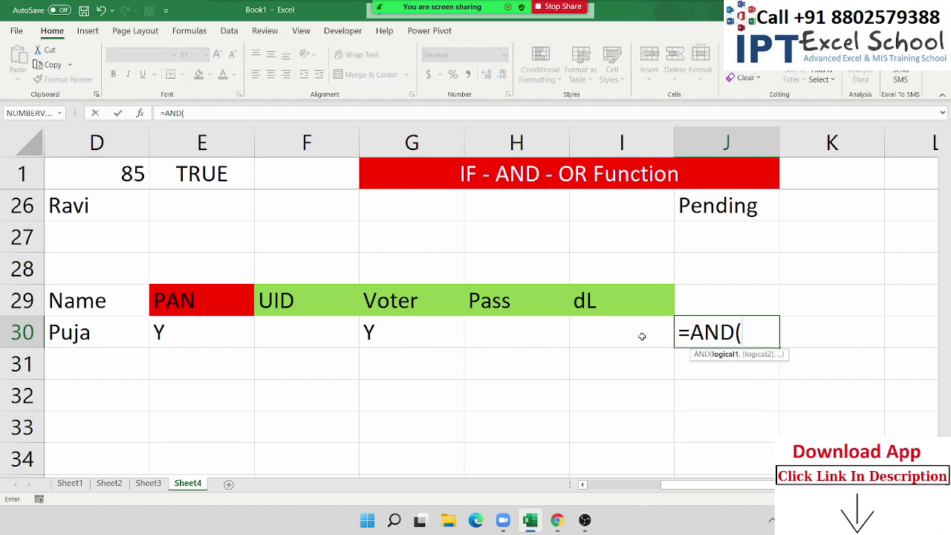
click(209, 338)
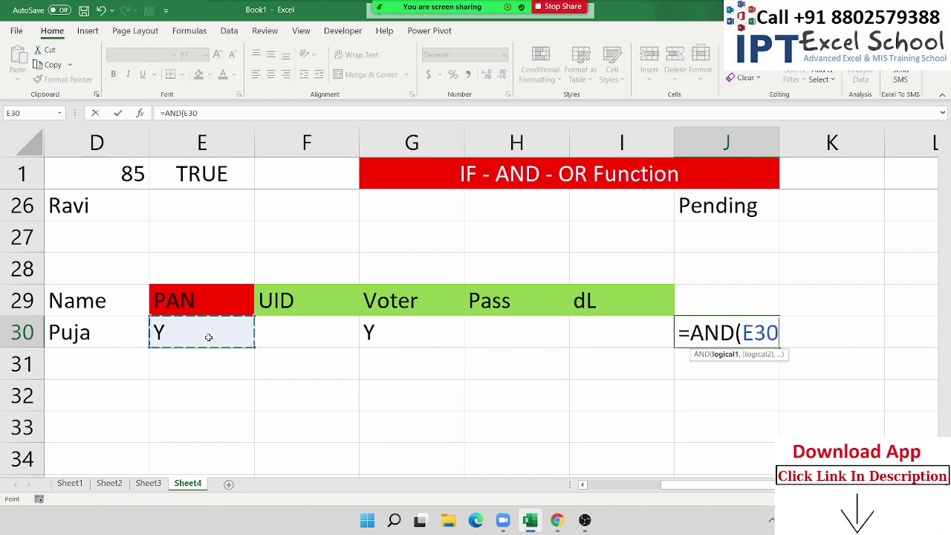
text(="y)
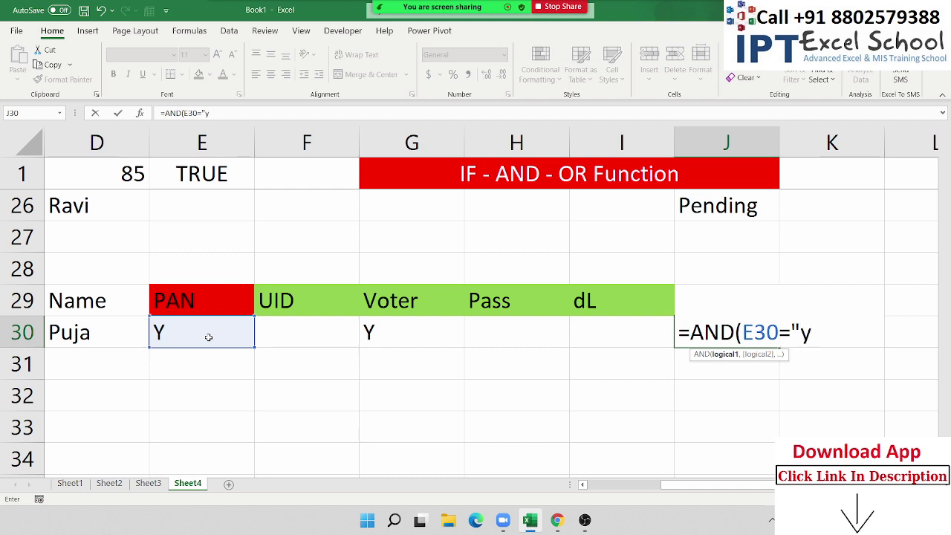
text(",)
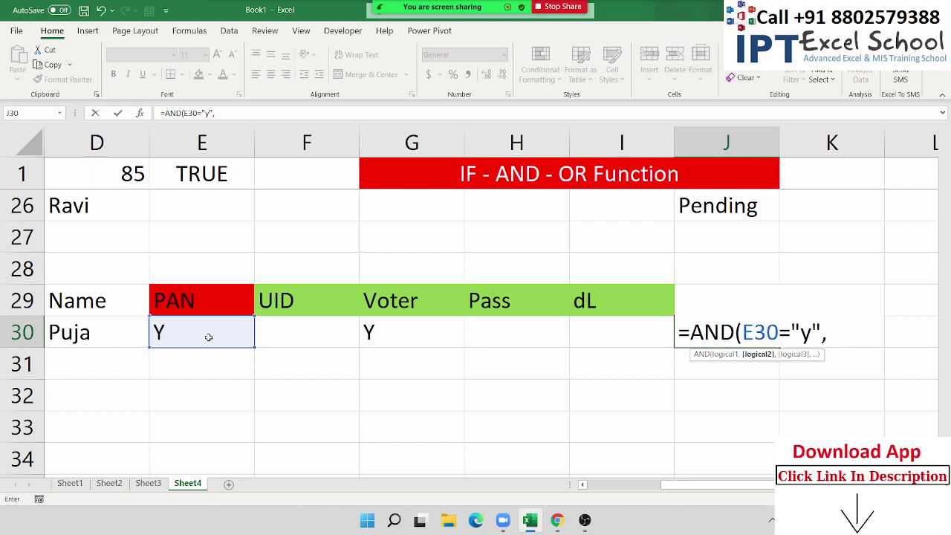
Complete it with OR(F30="y",G30="y",H30="y",I30="y") and enter the formula.
text(or)
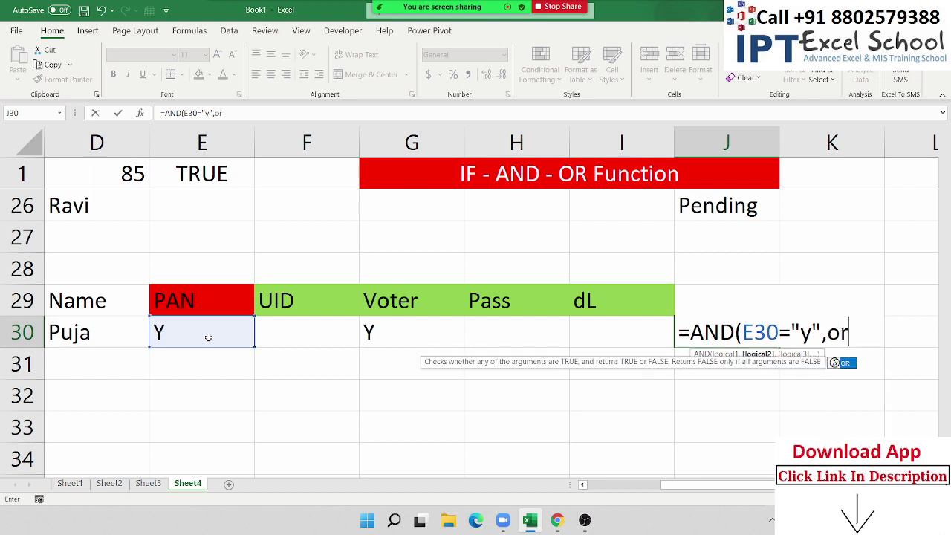
key(Tab)
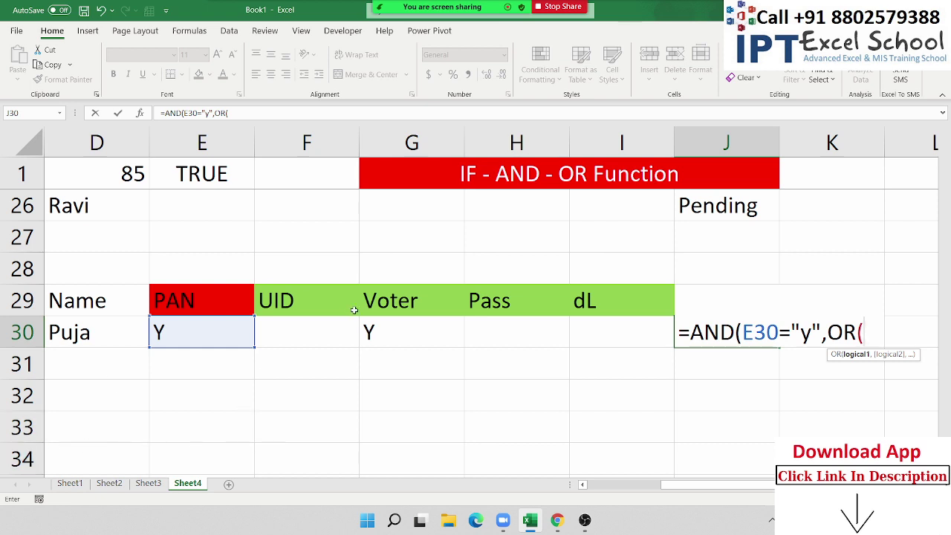
click(332, 332)
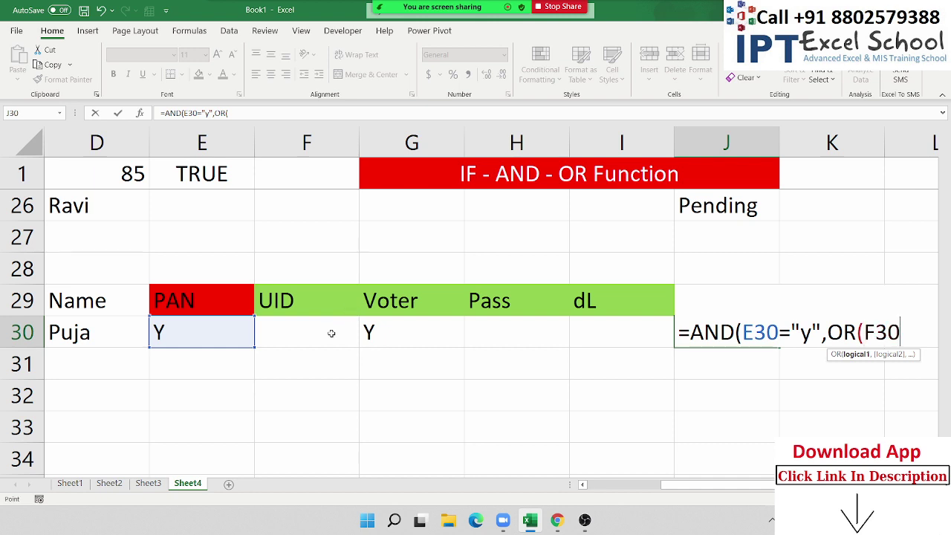
text(=")
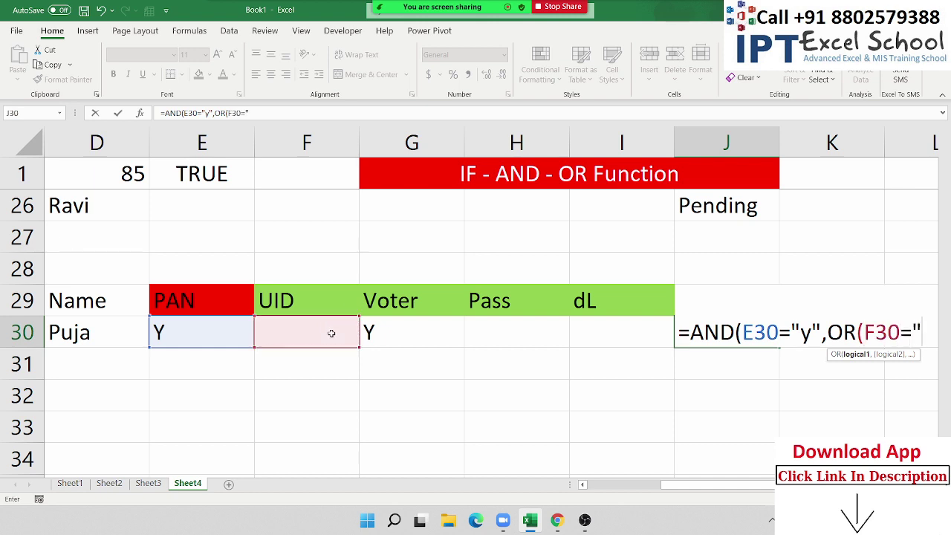
text(y")
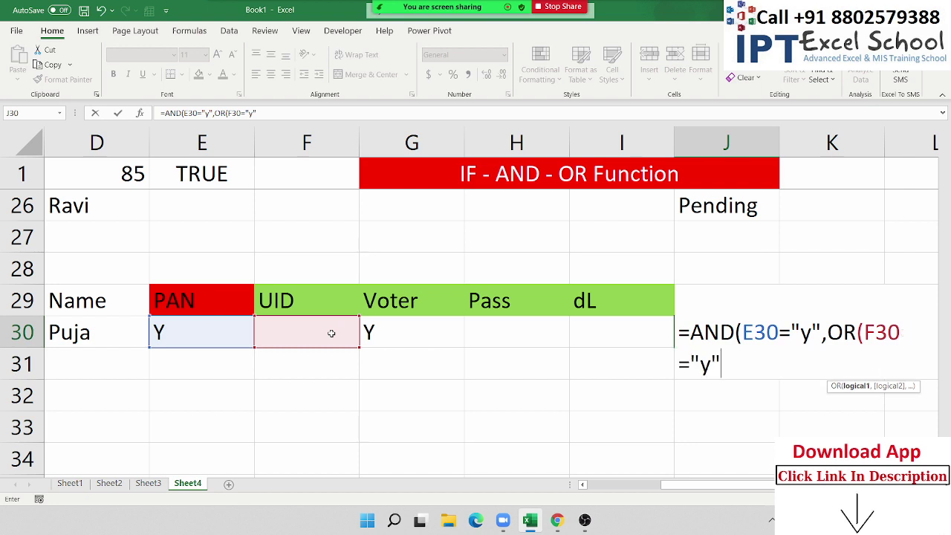
text(,)
click(402, 332)
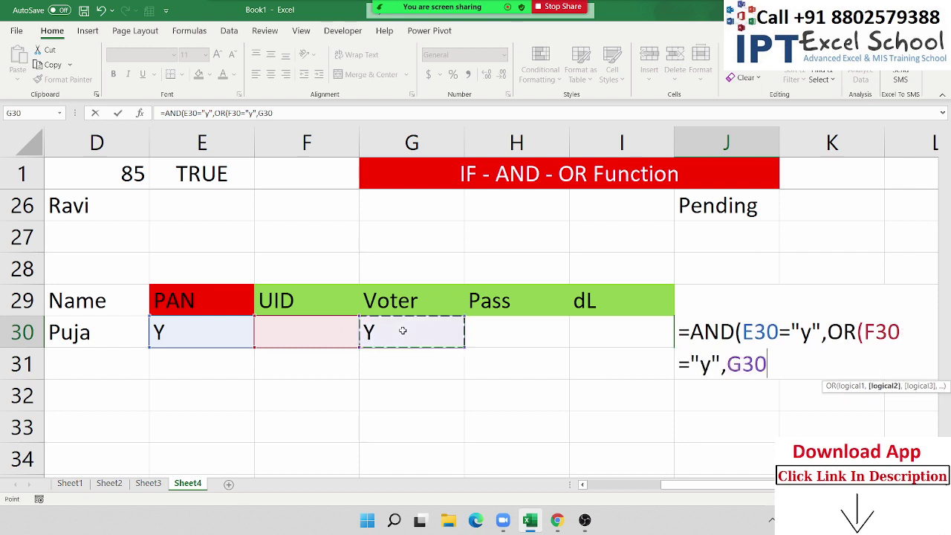
text(="y")
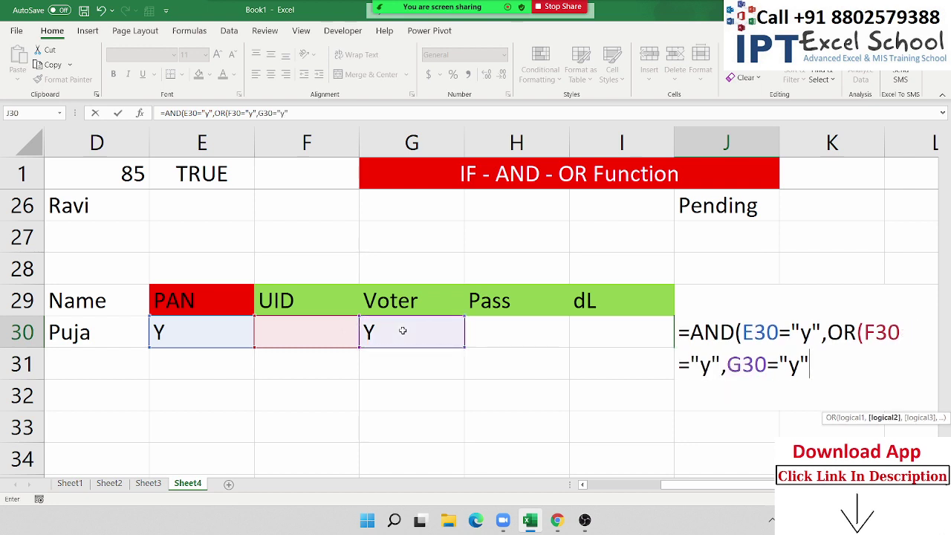
text(,)
click(506, 337)
text(=)
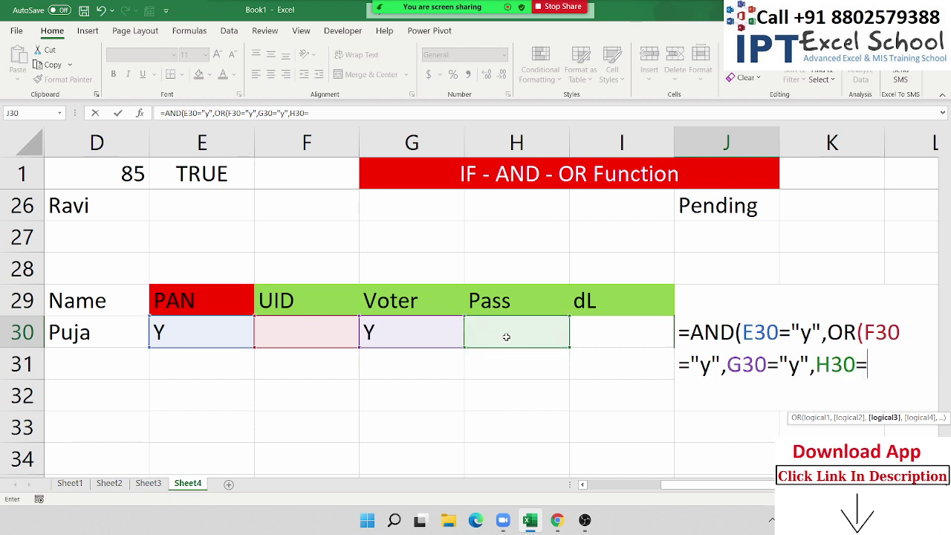
text("y",)
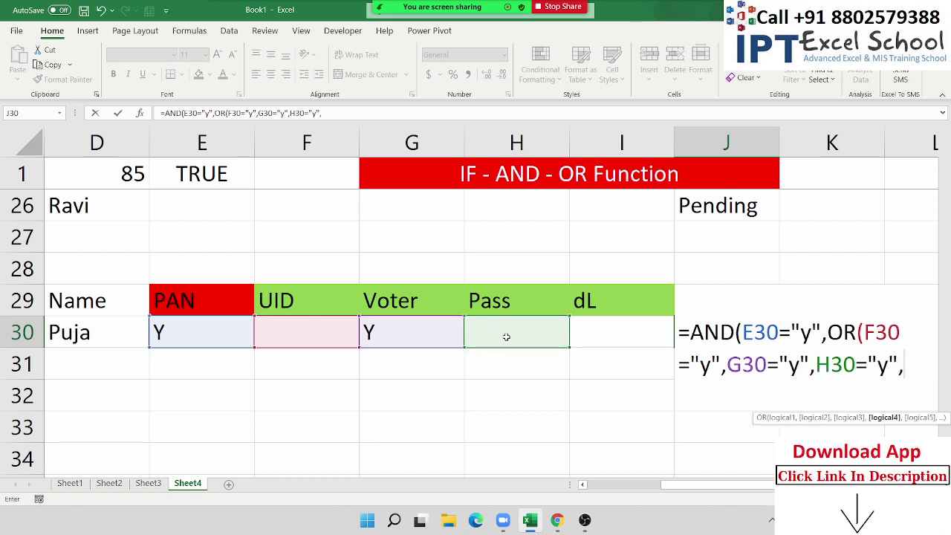
click(598, 328)
text(=)
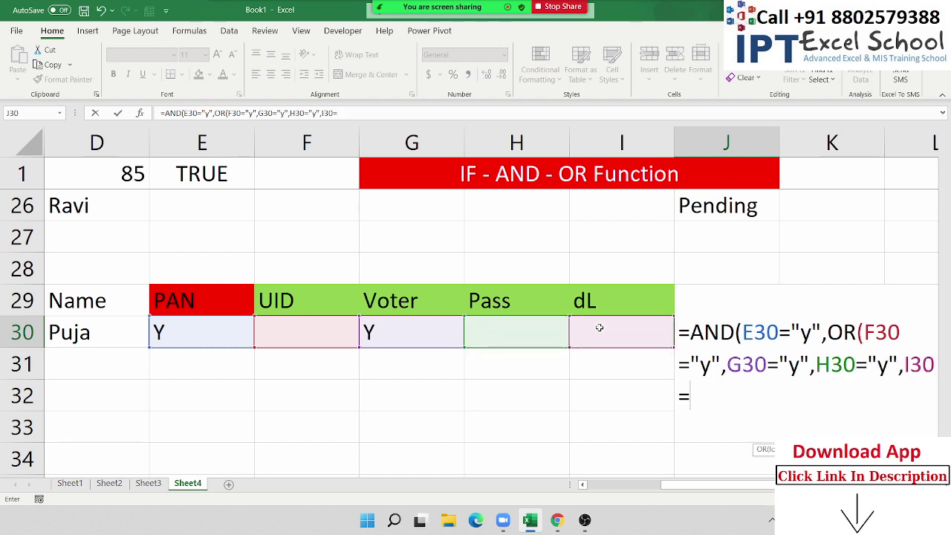
text("y")
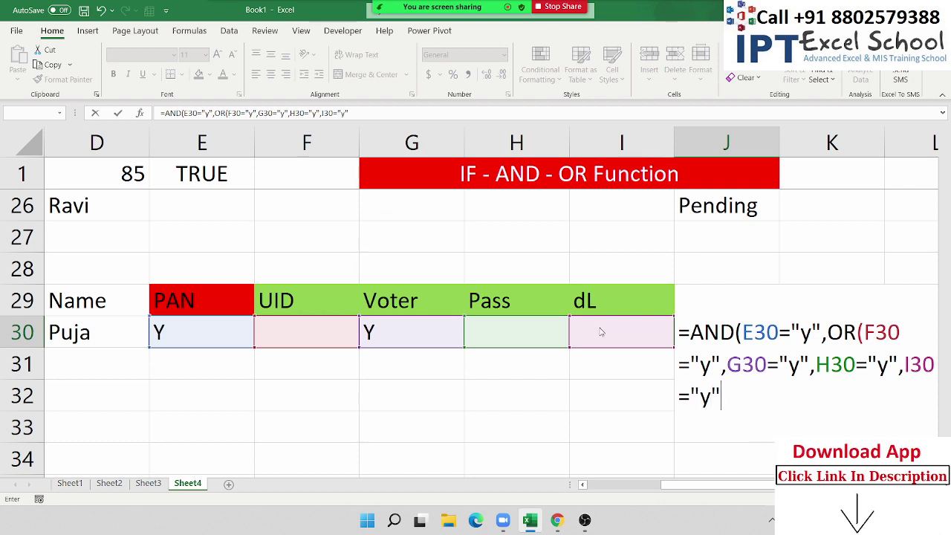
key(Return)
key(Return)
key(Up)
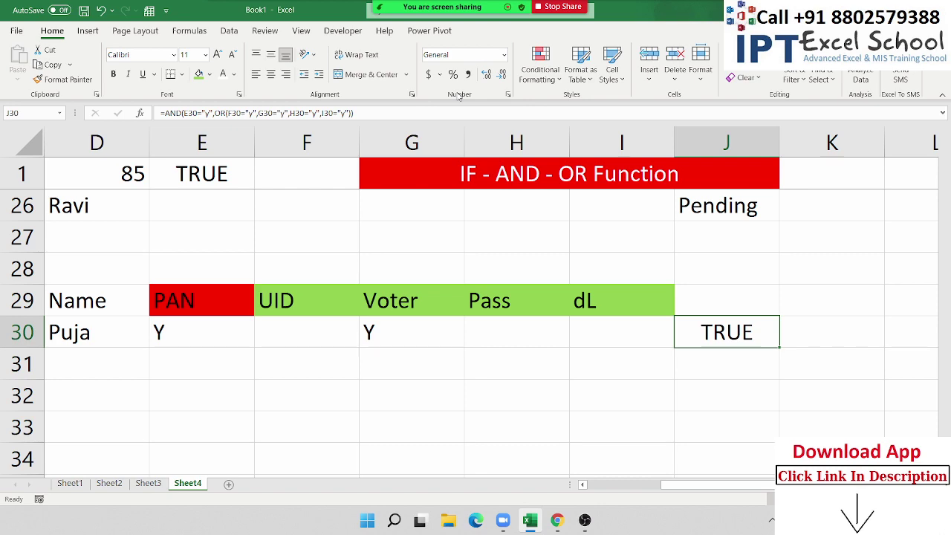
Open and close Format Cells, then Evaluate Formula on the Formulas tab.
click(508, 95)
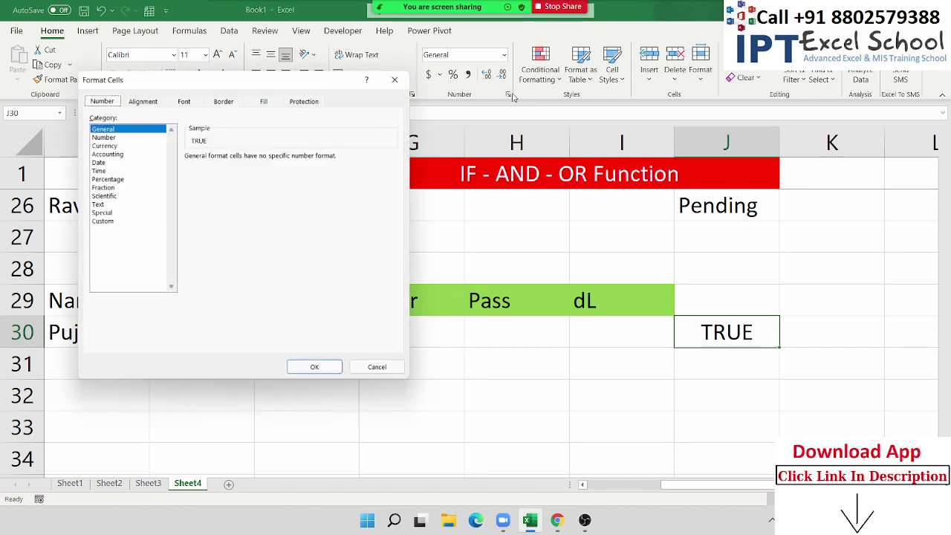
click(396, 78)
click(189, 31)
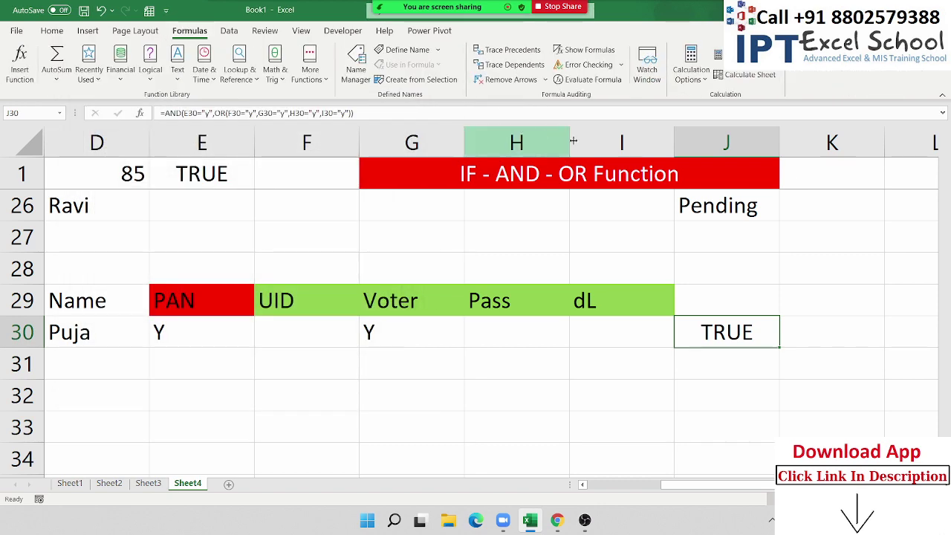
click(587, 80)
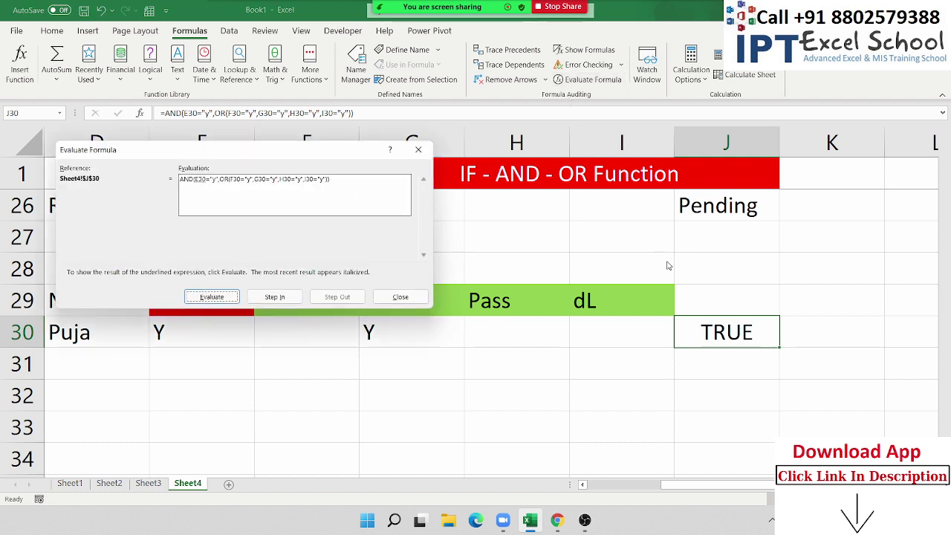
key(Escape)
Try and cancel AND and COUNT entries in J31, then inspect J30's formula.
click(704, 374)
text(=)
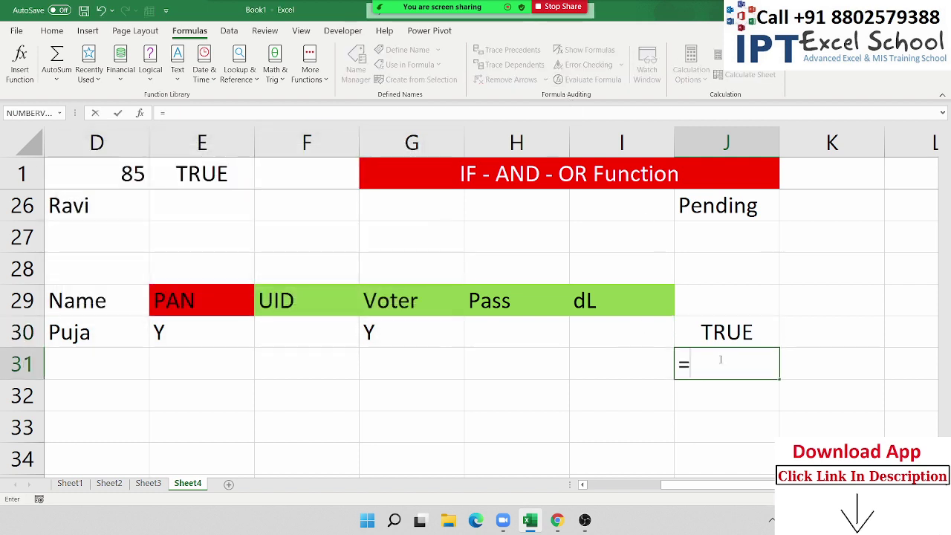
text(and)
key(Tab)
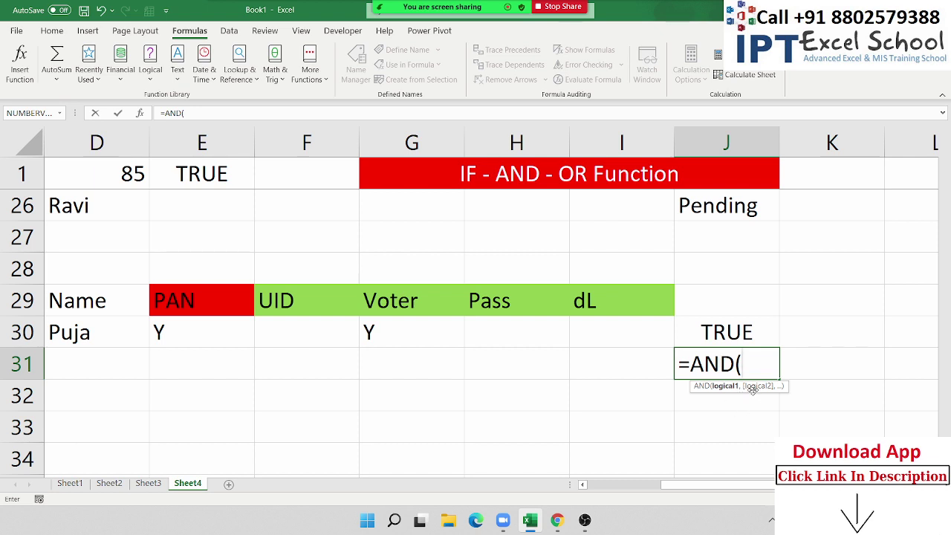
key(Escape)
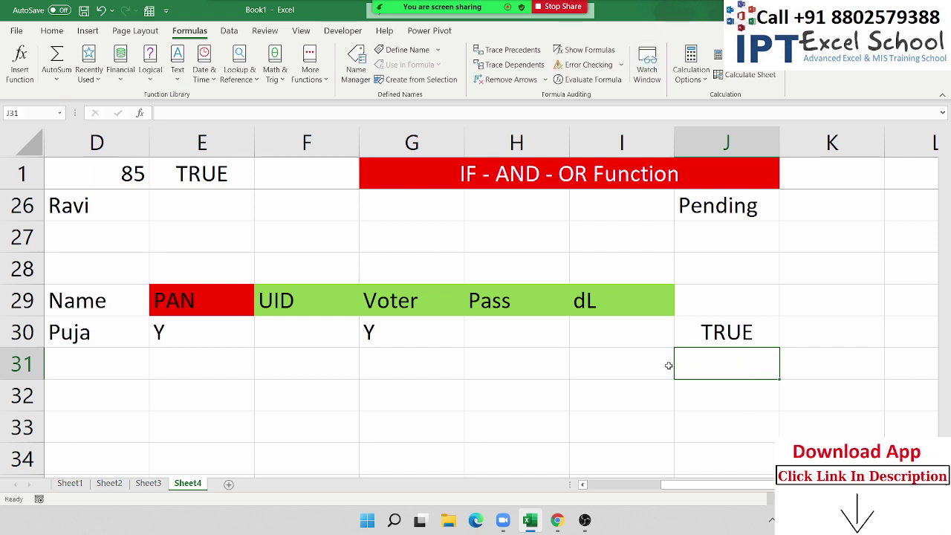
text(=coun)
key(Tab)
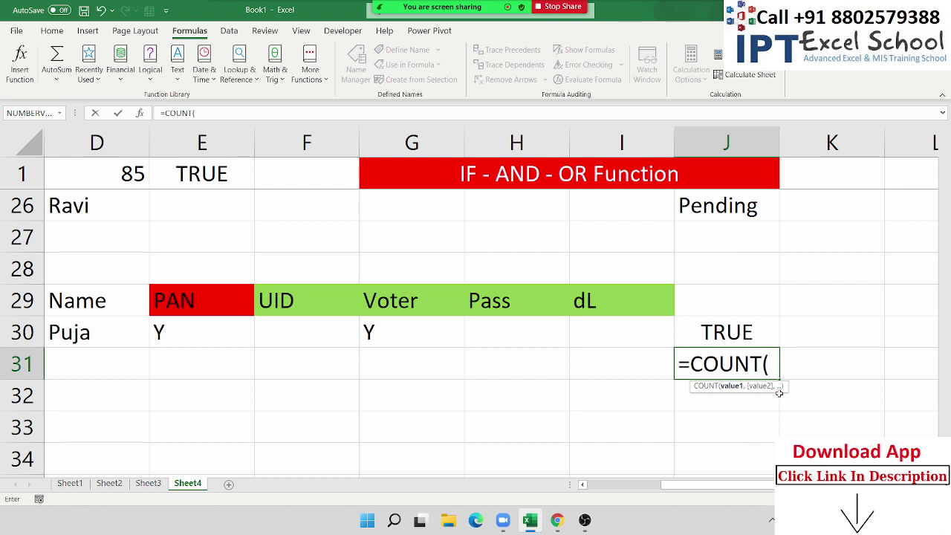
key(Escape)
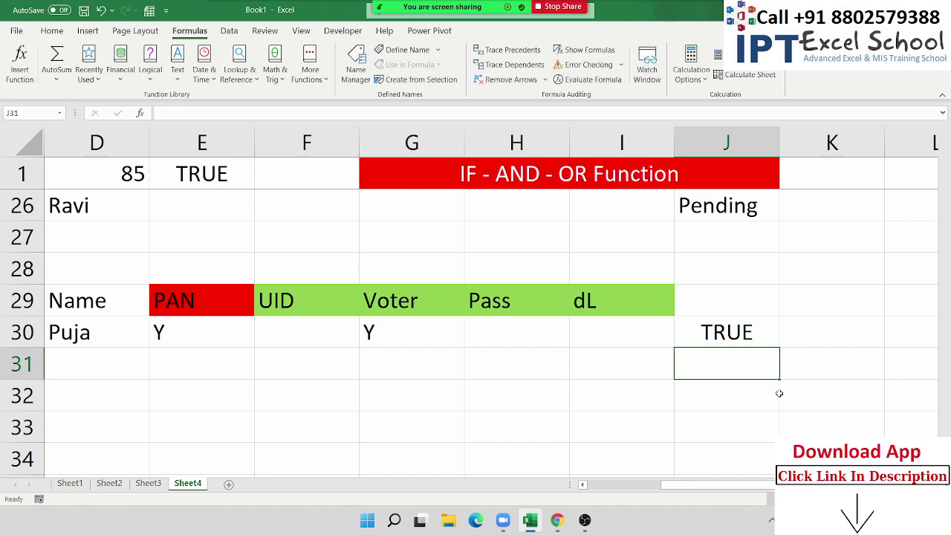
double_click(740, 332)
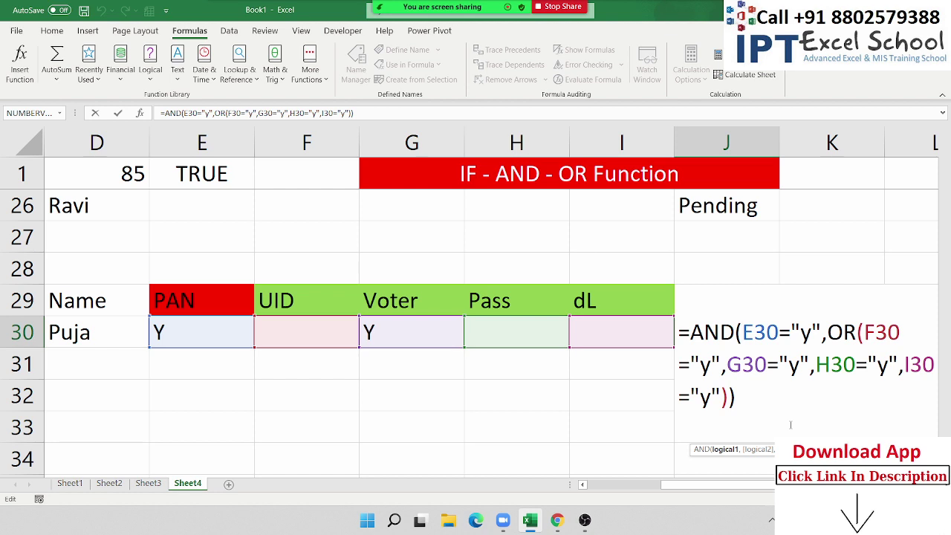
key(Escape)
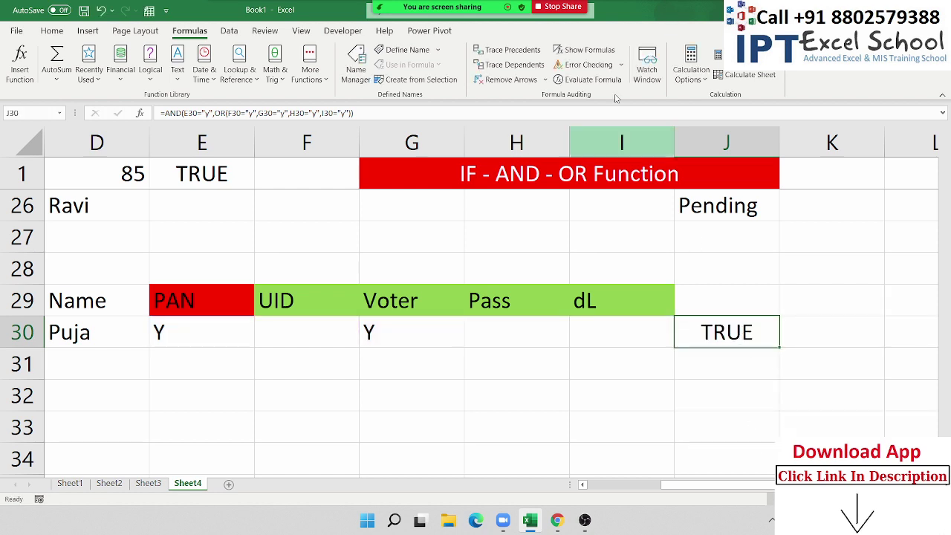
Evaluate J30 through the PAN check and OR of UID, Voter, Pass, dL to final TRUE.
click(583, 80)
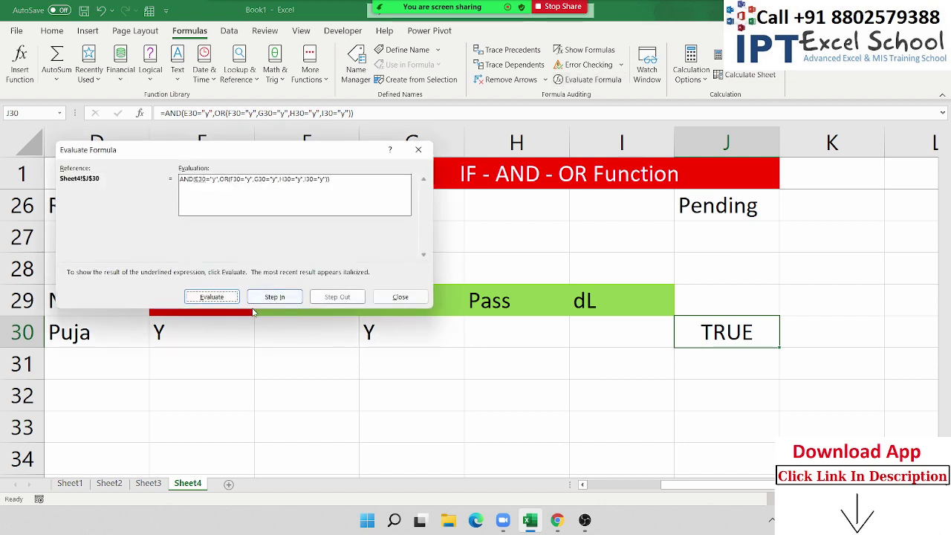
click(212, 297)
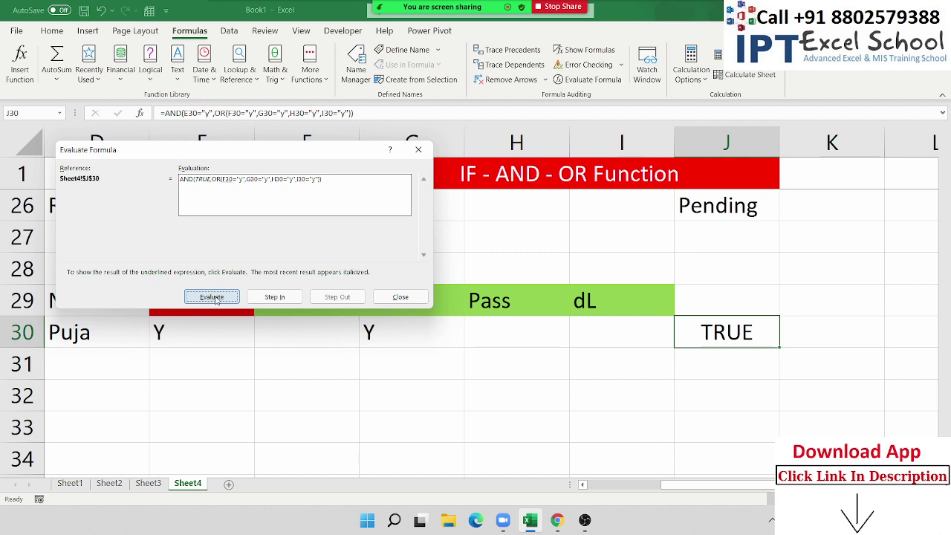
click(215, 297)
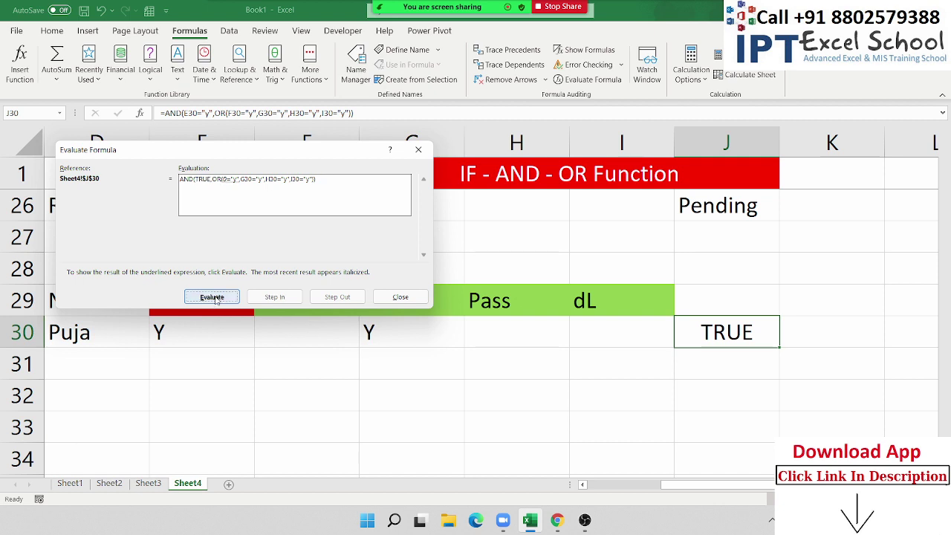
click(215, 298)
click(216, 298)
click(215, 298)
click(216, 298)
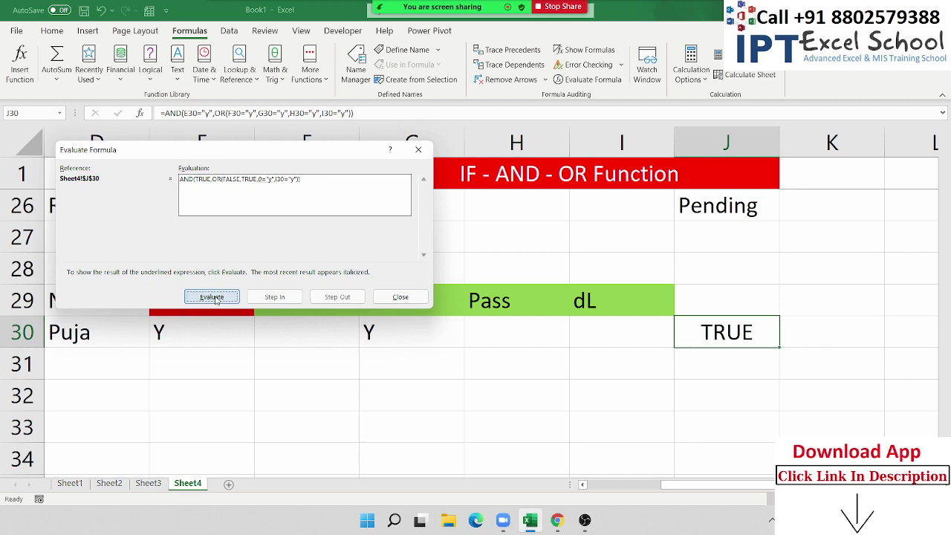
click(215, 298)
click(216, 298)
click(216, 298)
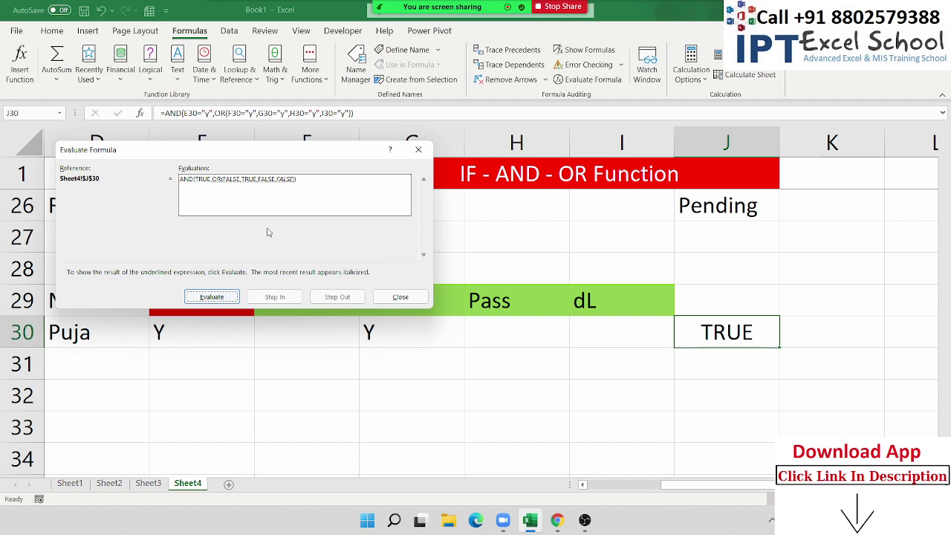
click(229, 301)
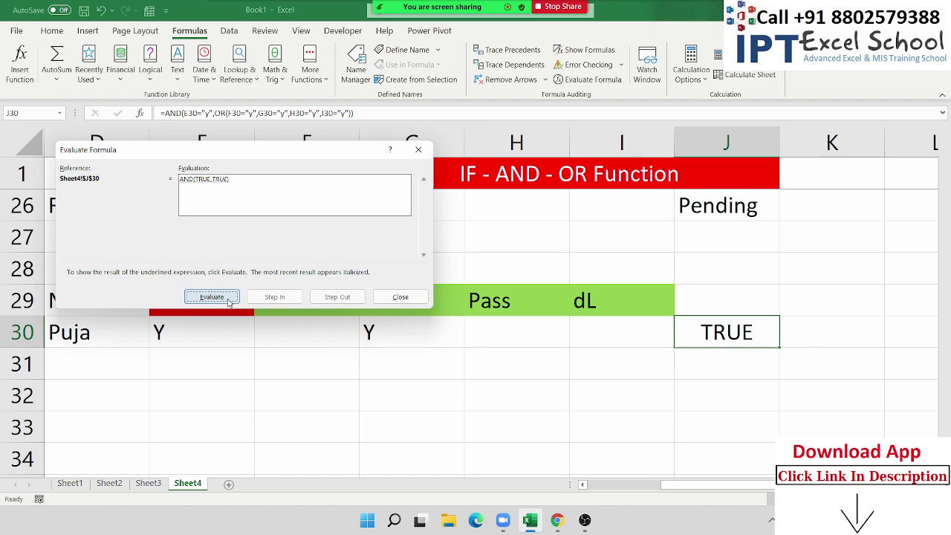
click(229, 301)
click(402, 299)
double_click(698, 337)
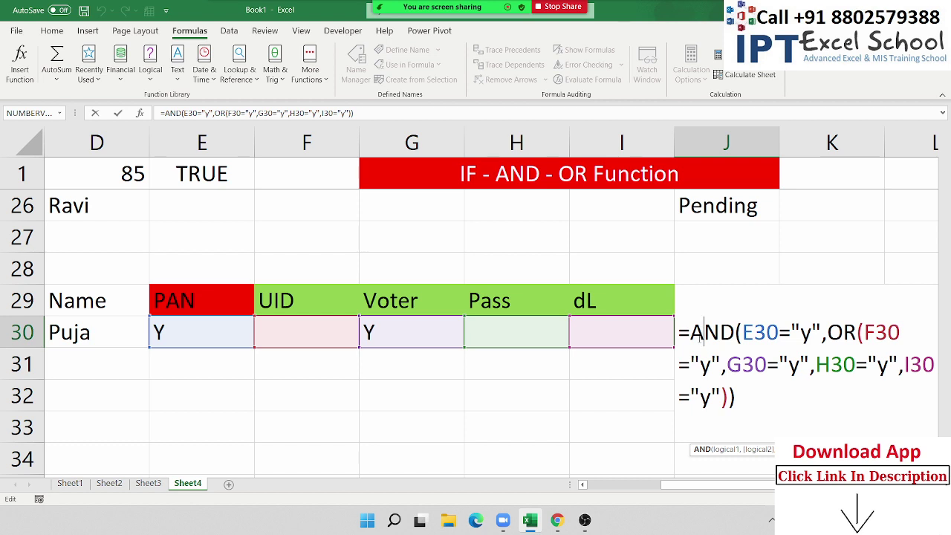
key(ctrl+Return)
scroll(171, 356, down, 1)
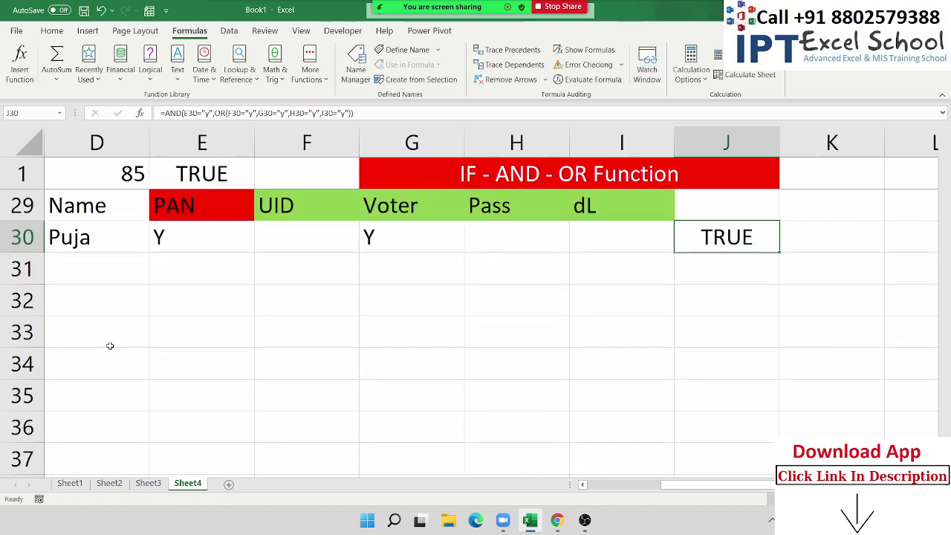
Enter headers Name, Delhi, Mumbai, Status in D32:G32 and Puja in D33.
click(112, 311)
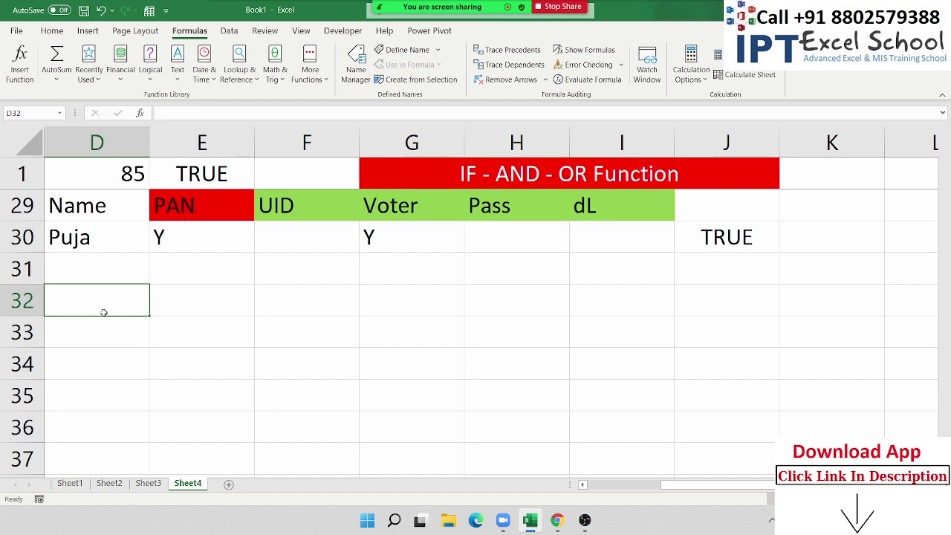
text(Name)
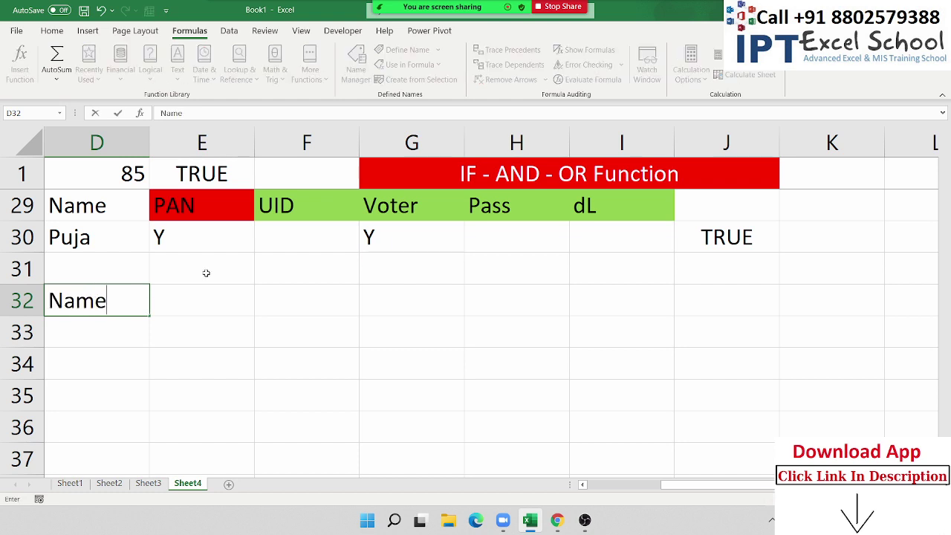
key(Return)
text(Puja)
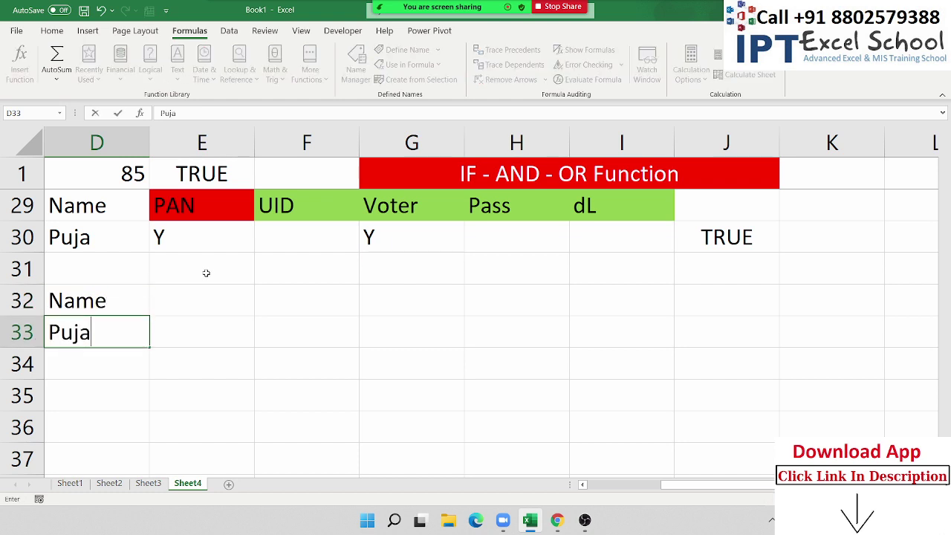
key(Tab)
key(Up)
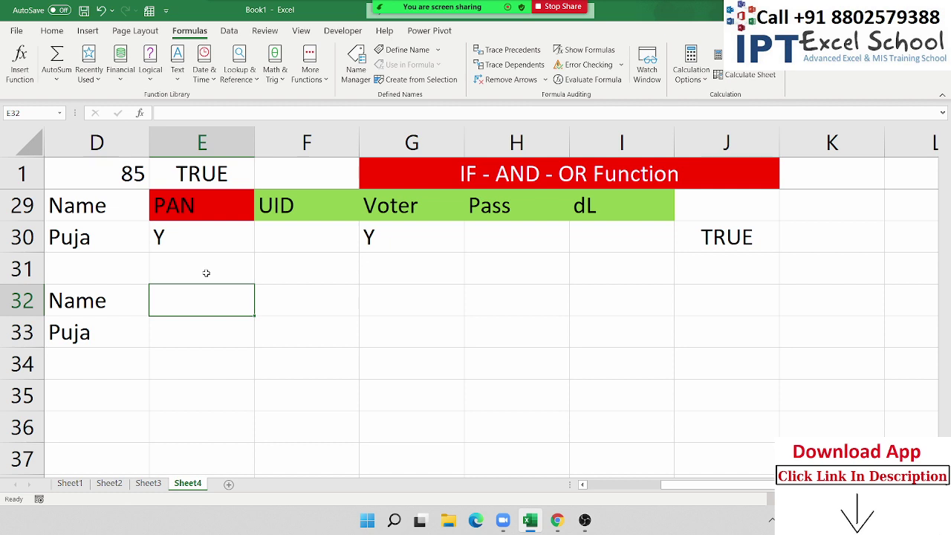
text(Delhi)
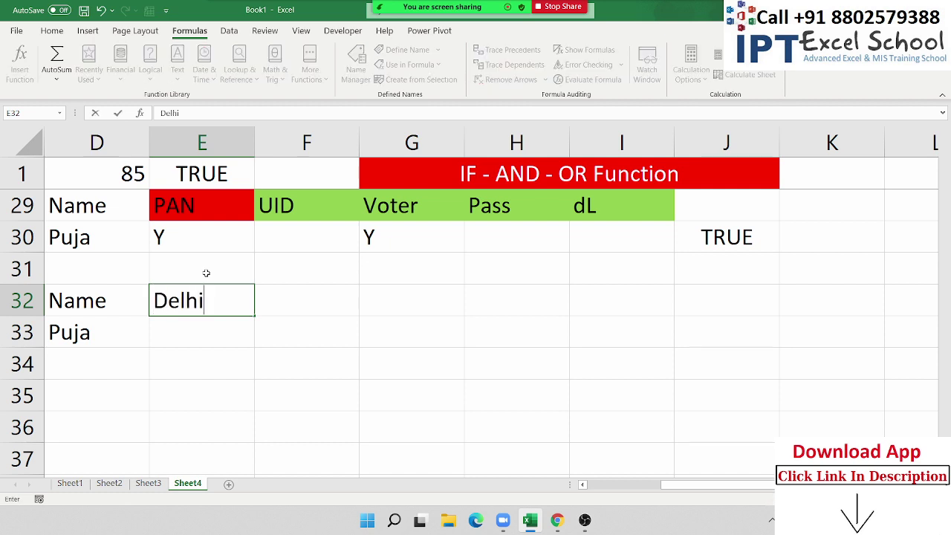
key(Tab)
text(M)
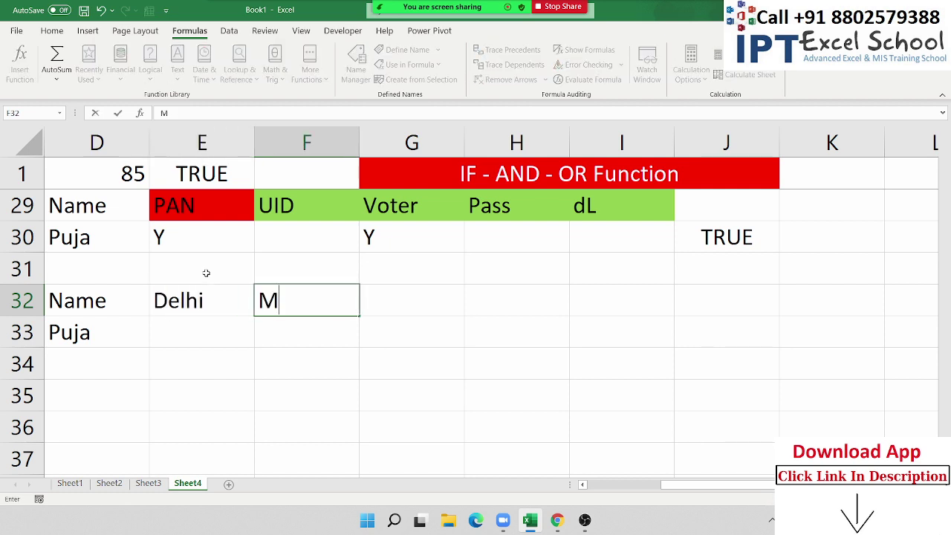
text(umbai)
key(Return)
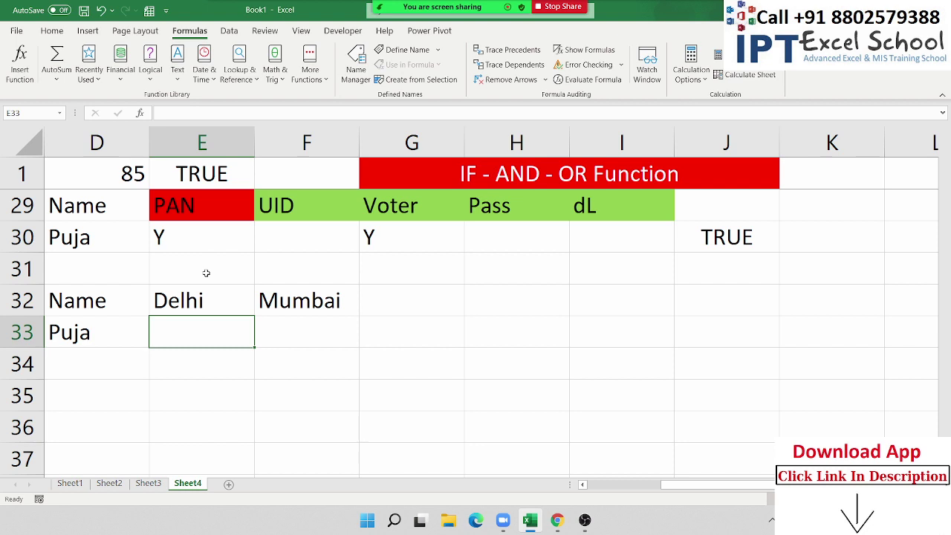
key(Right)
key(Left)
key(Right)
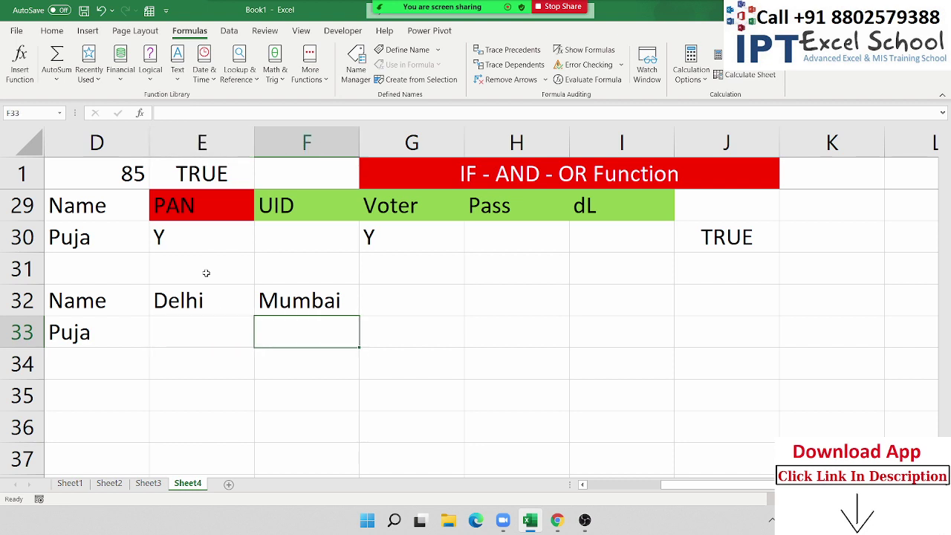
key(Right)
key(Up)
text(St)
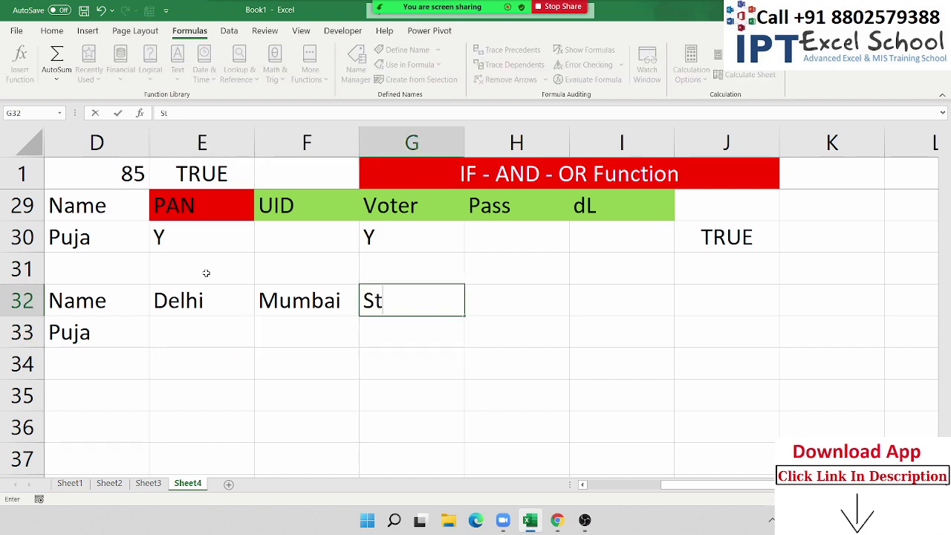
text(atus)
key(Return)
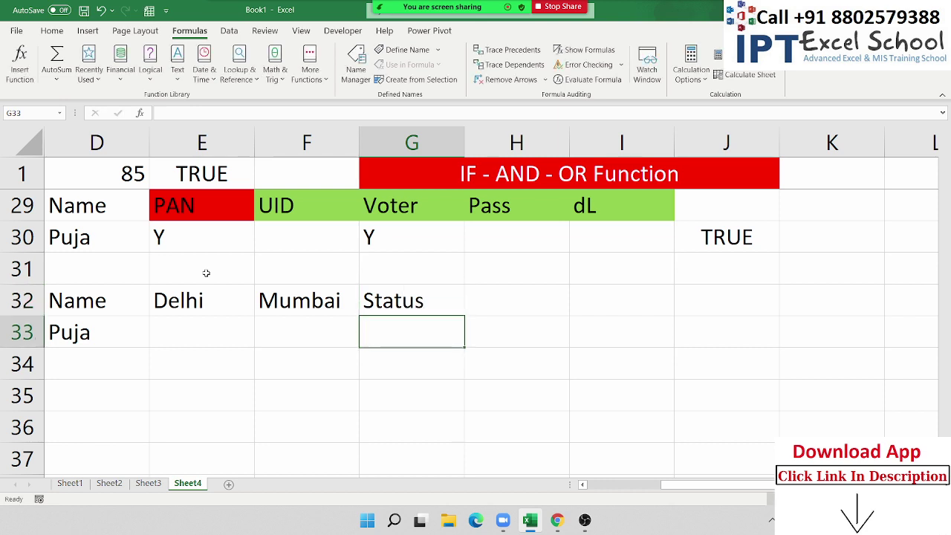
Test Y for both Delhi and Mumbai in E33:F33, then clear them.
key(Left)
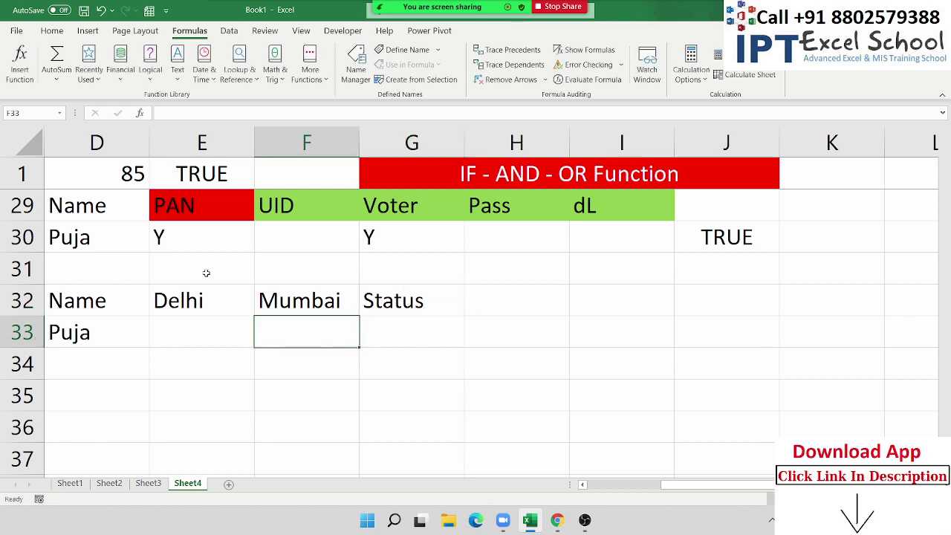
key(Left)
key(shift+Right)
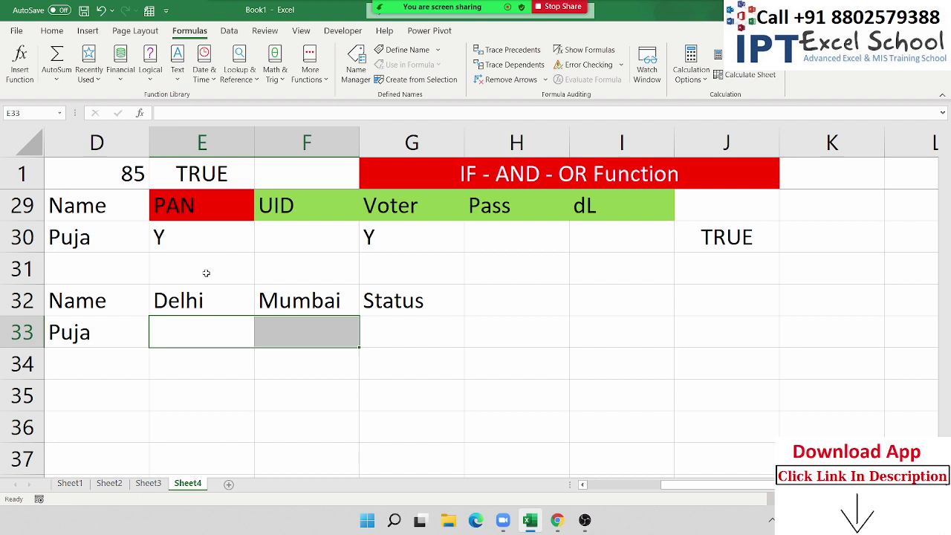
key(Down)
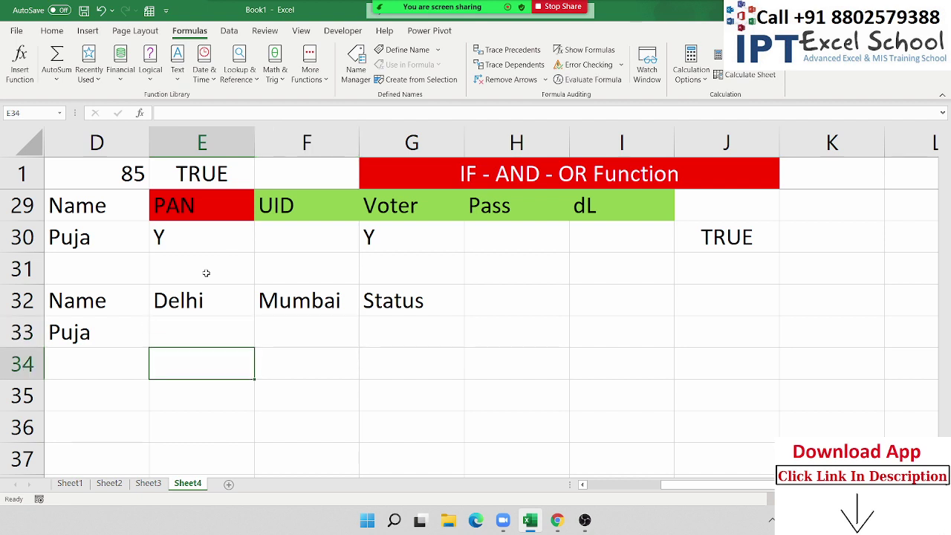
key(Up)
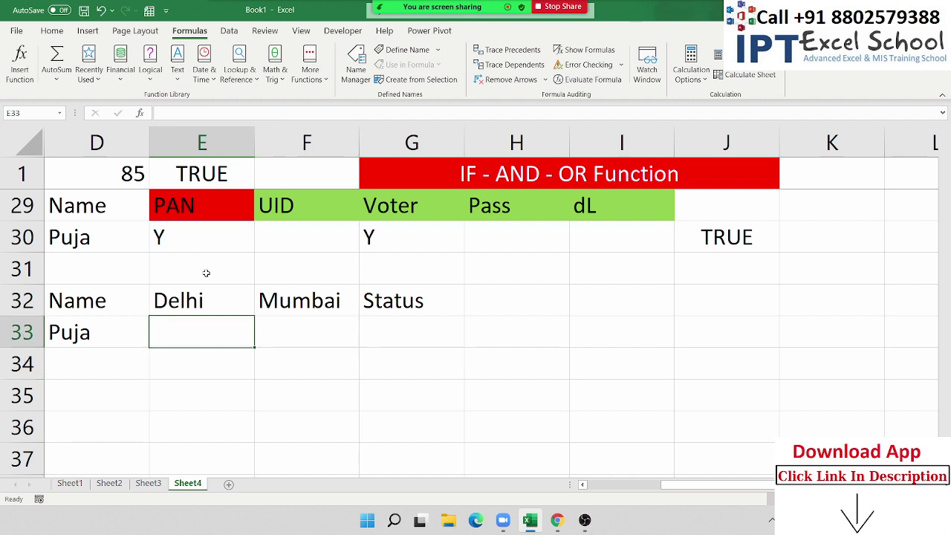
text(Y)
key(Tab)
key(Tab)
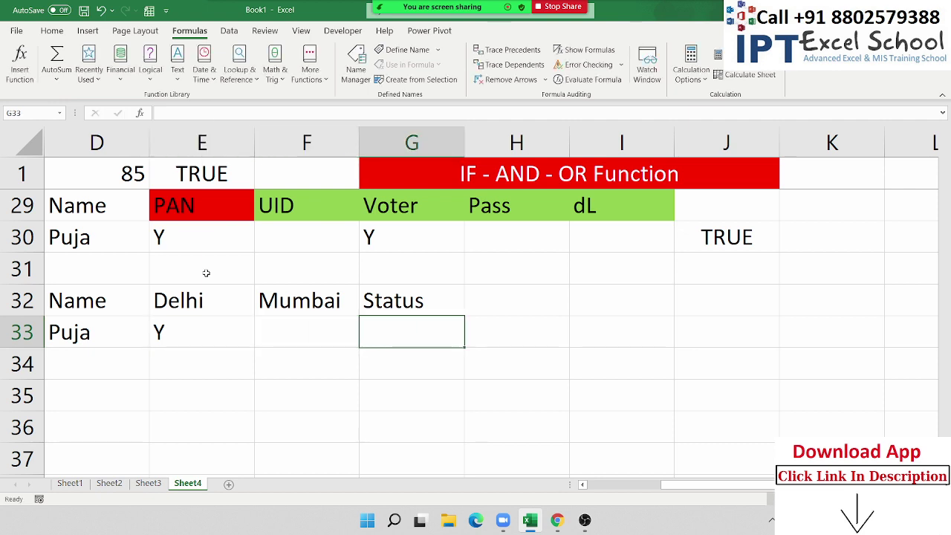
key(Left)
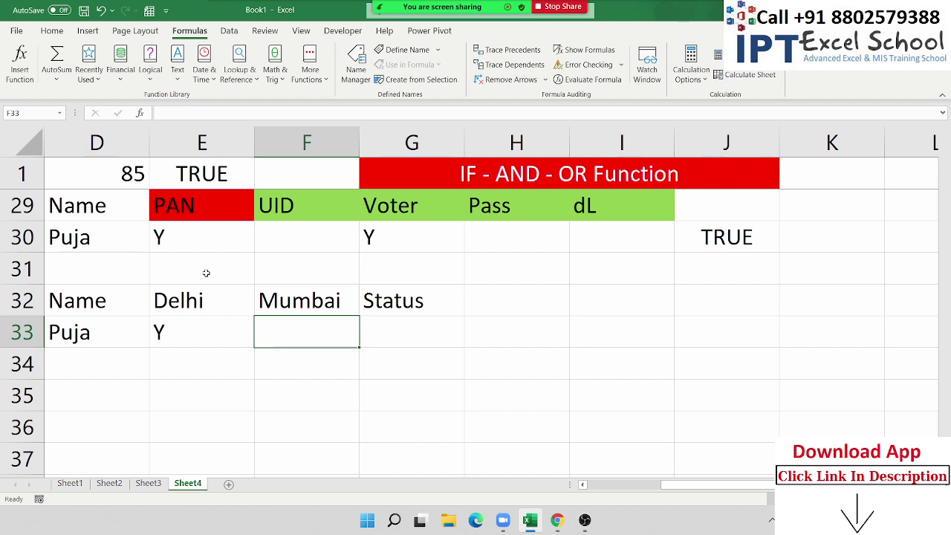
text(Y)
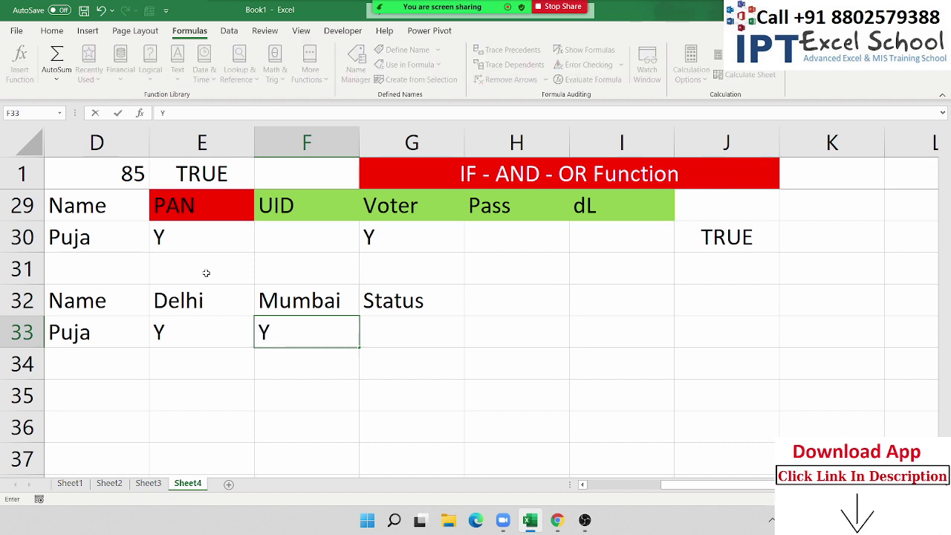
key(Return)
key(Up)
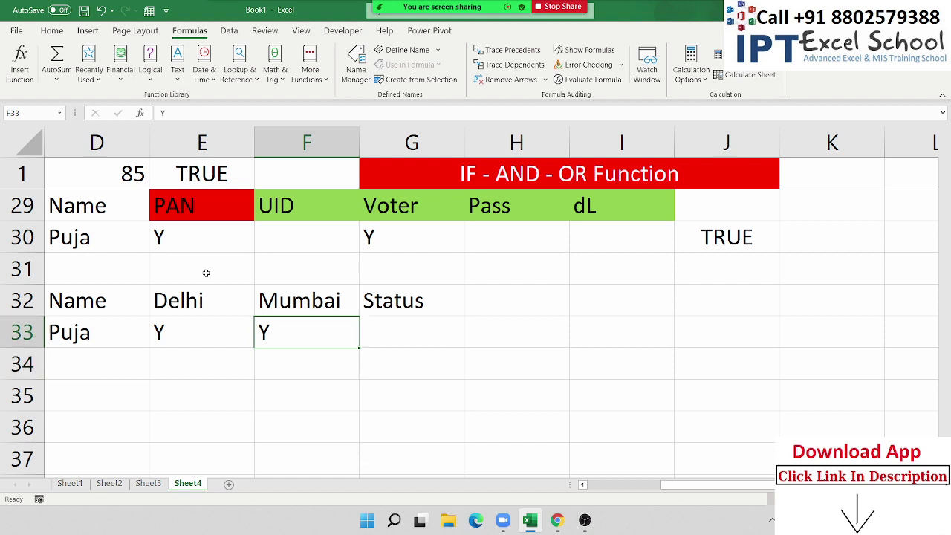
key(shift+Left)
key(Right)
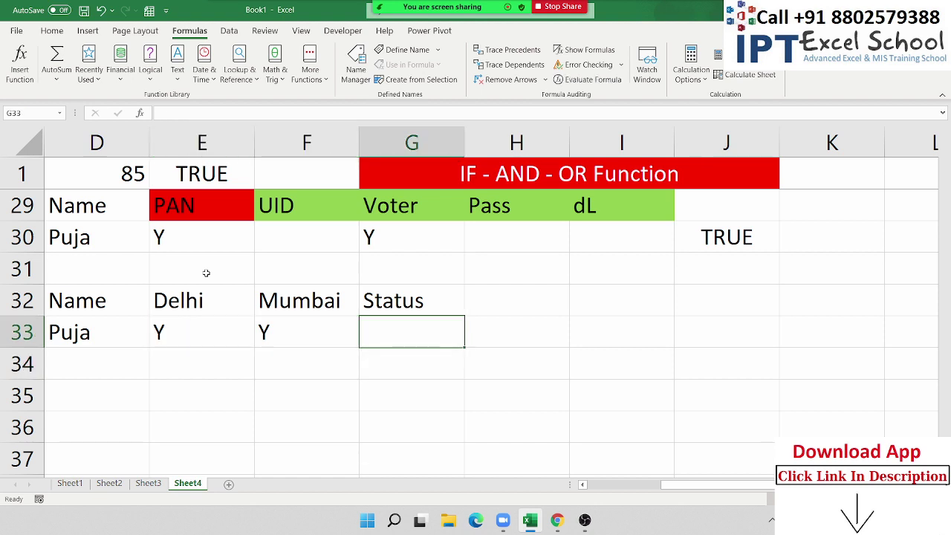
key(Left)
key(Left)
key(shift+Right)
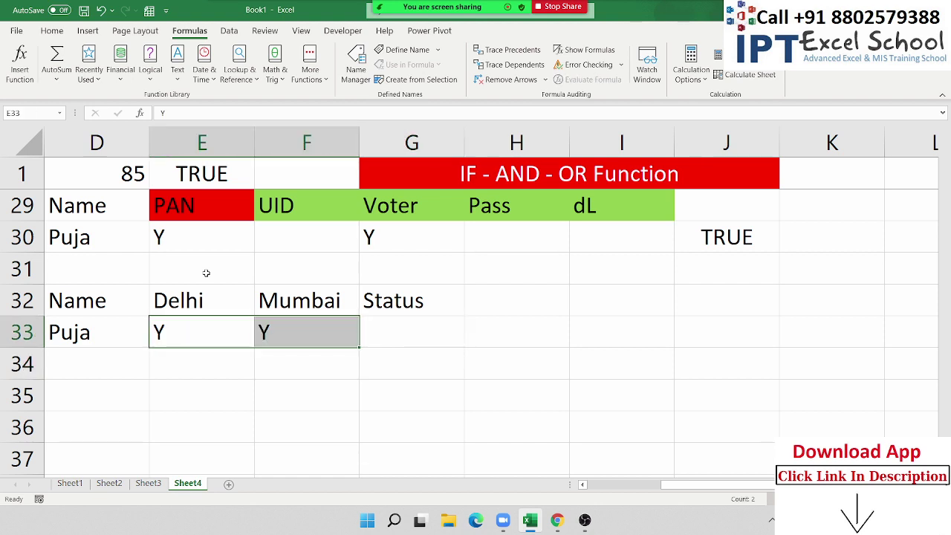
key(Left)
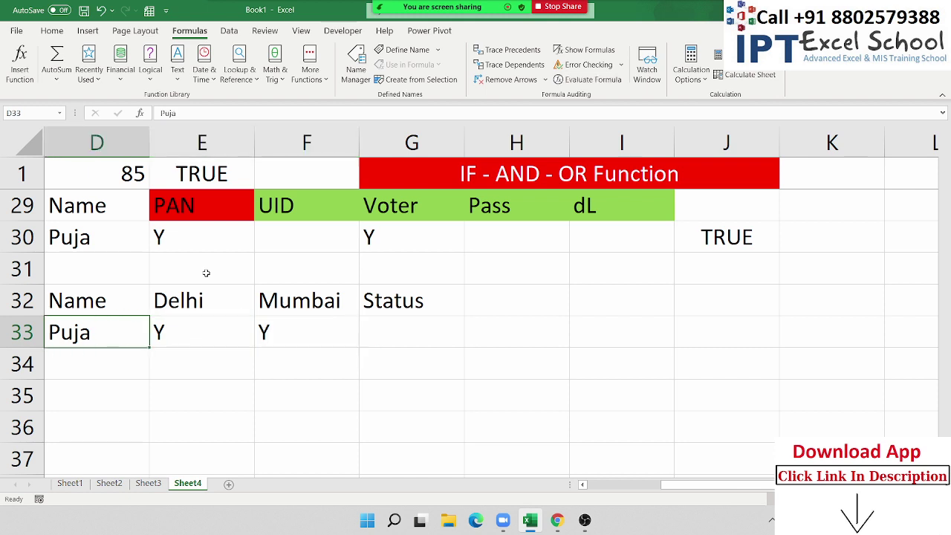
key(Right)
key(shift+Right)
key(Delete)
Test N for both Delhi and Mumbai in E33:F33, then clear them.
key(shift+Left)
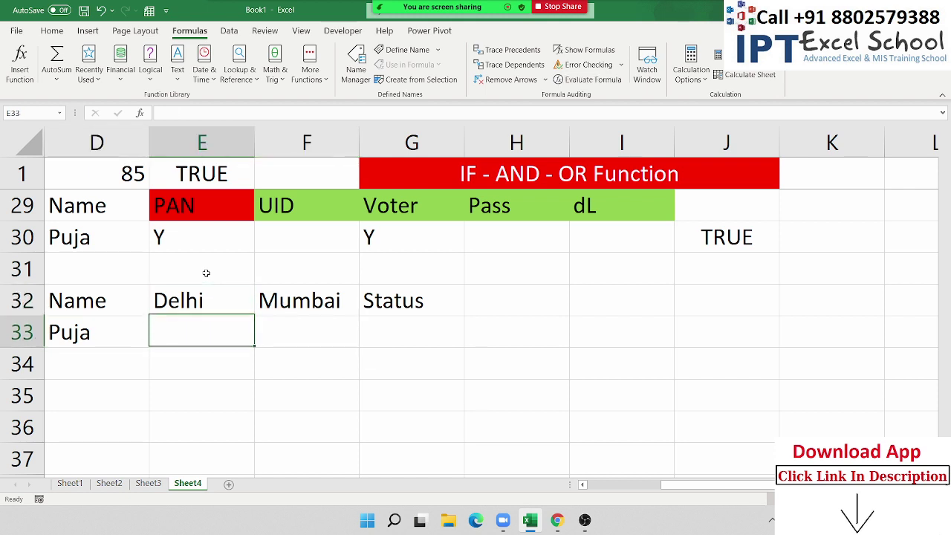
text(N)
key(Tab)
text(N)
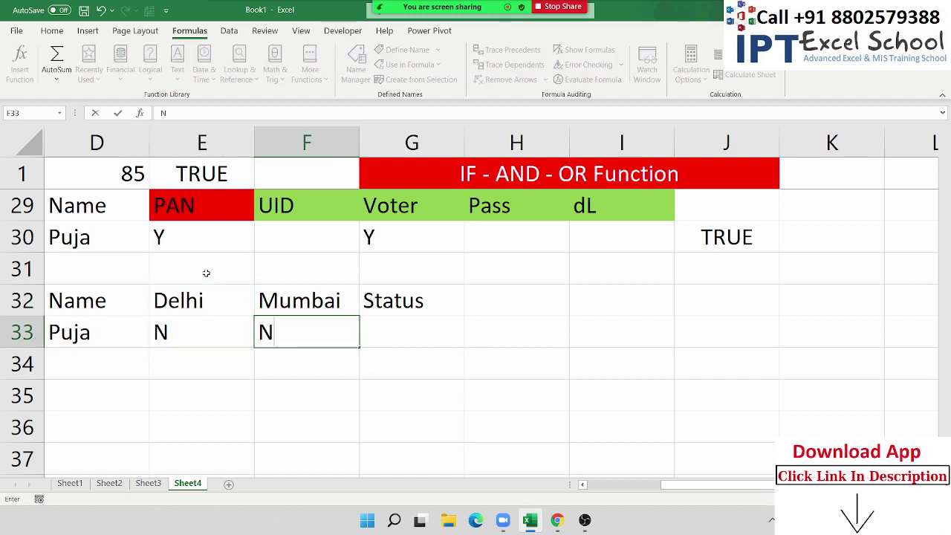
key(Tab)
key(Left)
key(Left)
key(shift+Right)
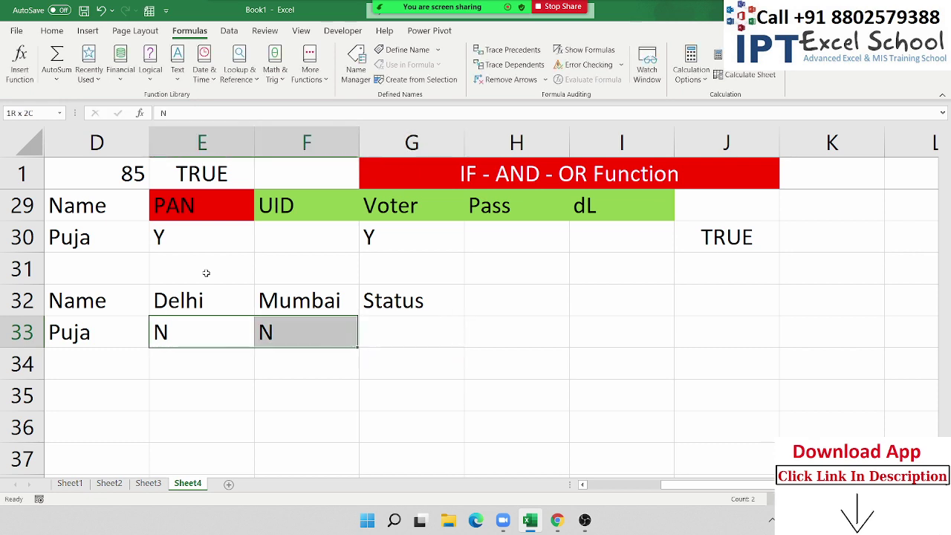
key(Delete)
key(Right)
key(Right)
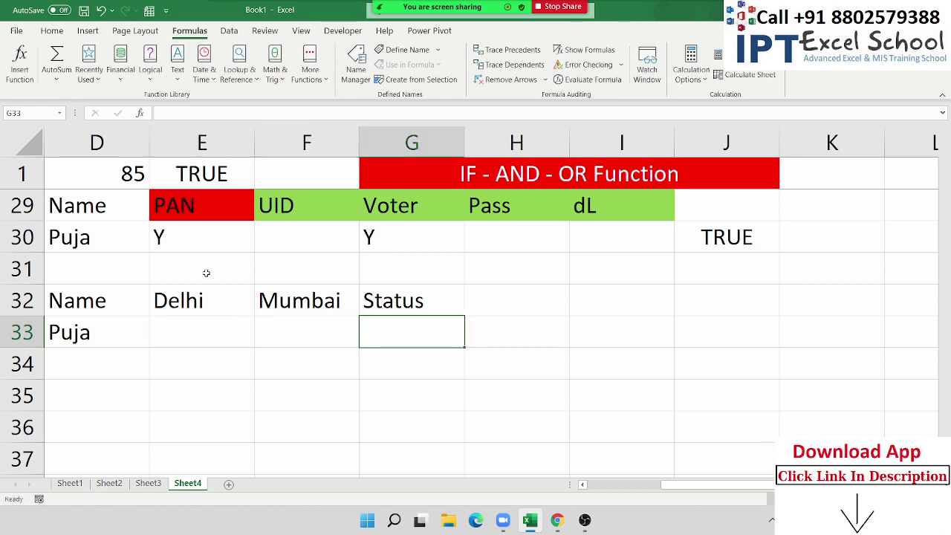
Enter =XOR(E33,F33) in G33, showing #VALUE! while the city cells are empty.
text(=xop)
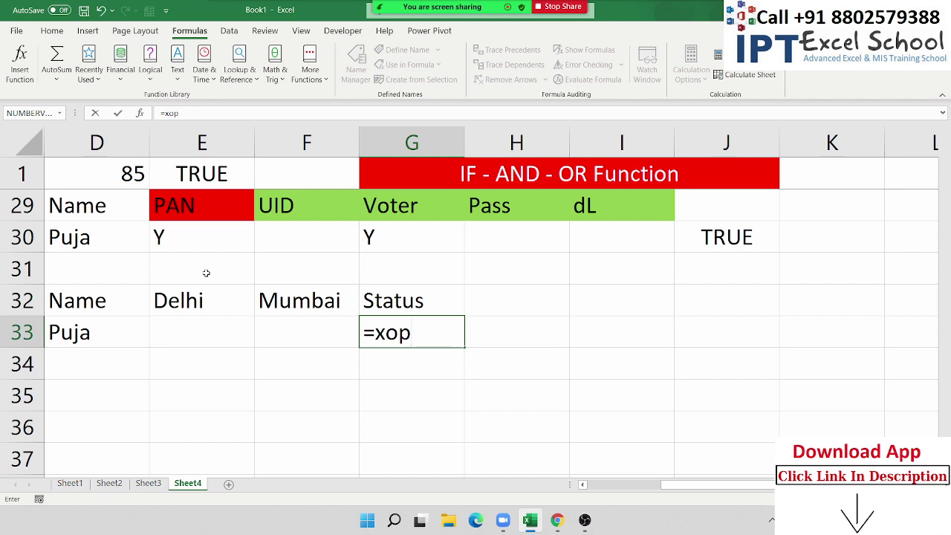
key(BackSpace)
key(Tab)
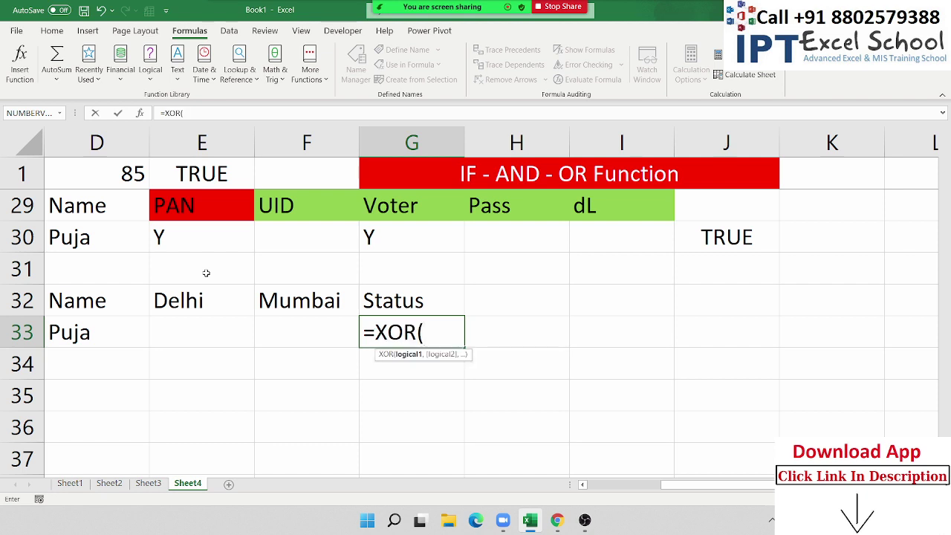
click(183, 341)
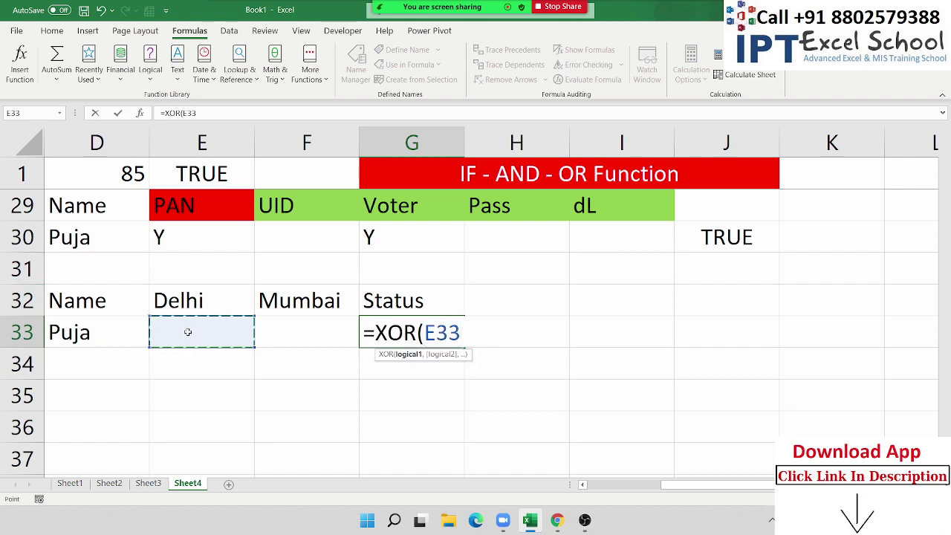
text(,)
click(288, 327)
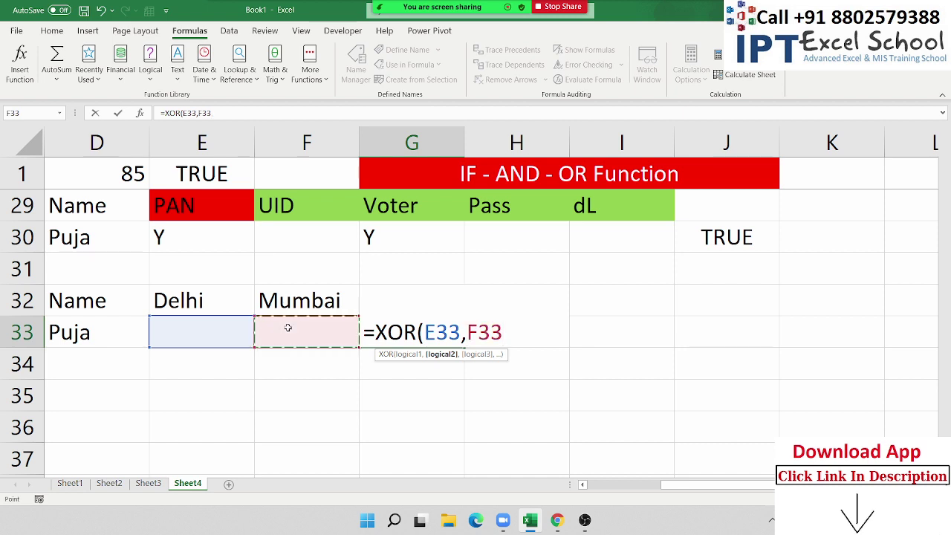
text())
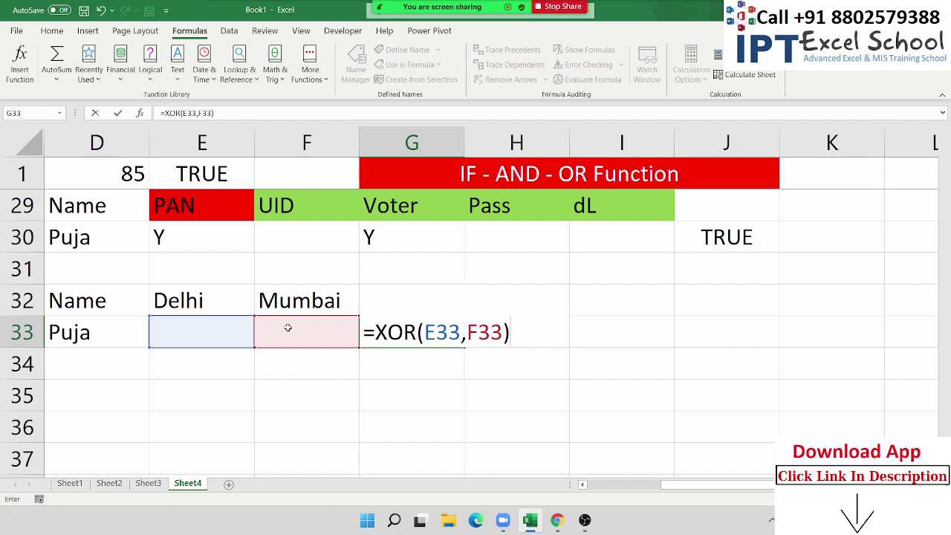
key(Return)
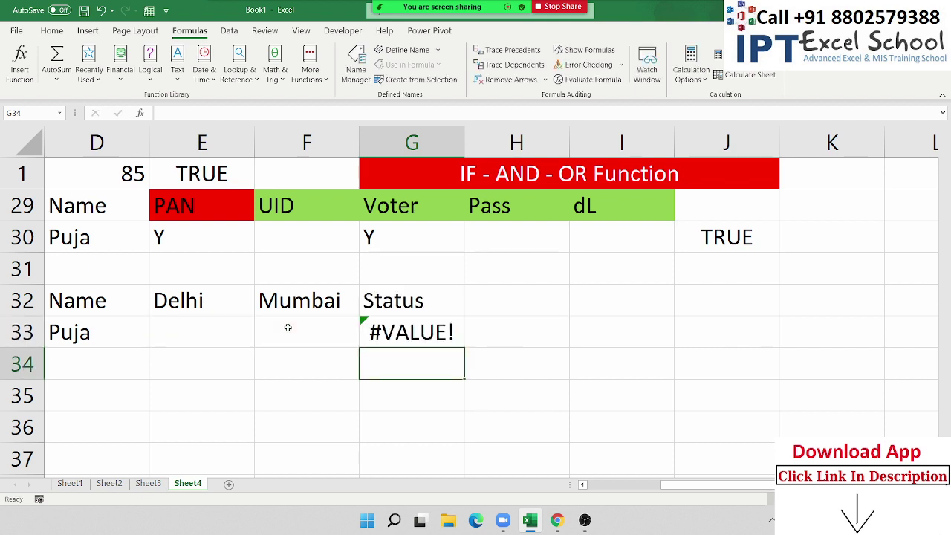
key(Up)
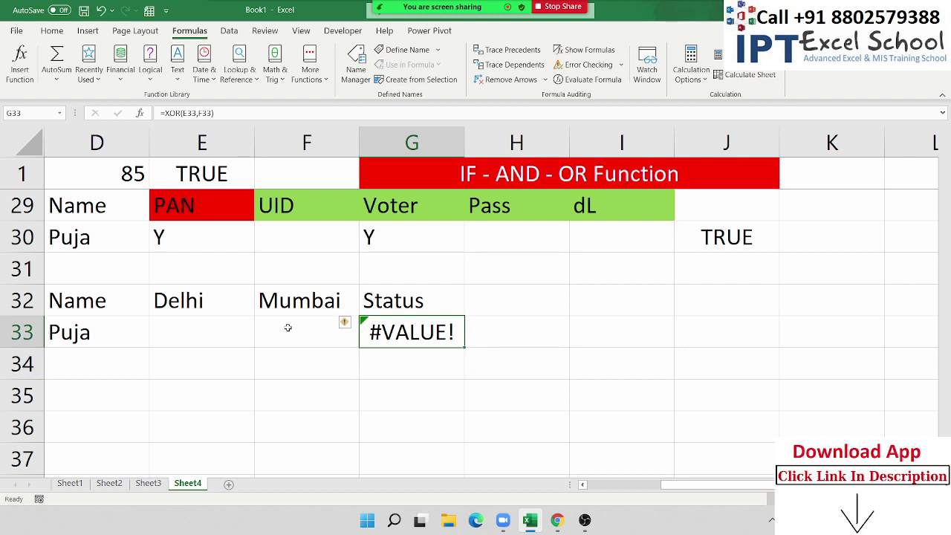
Clear the mistaken 'xor' text from the Status cell G33.
key(F2)
key(Escape)
text(xor)
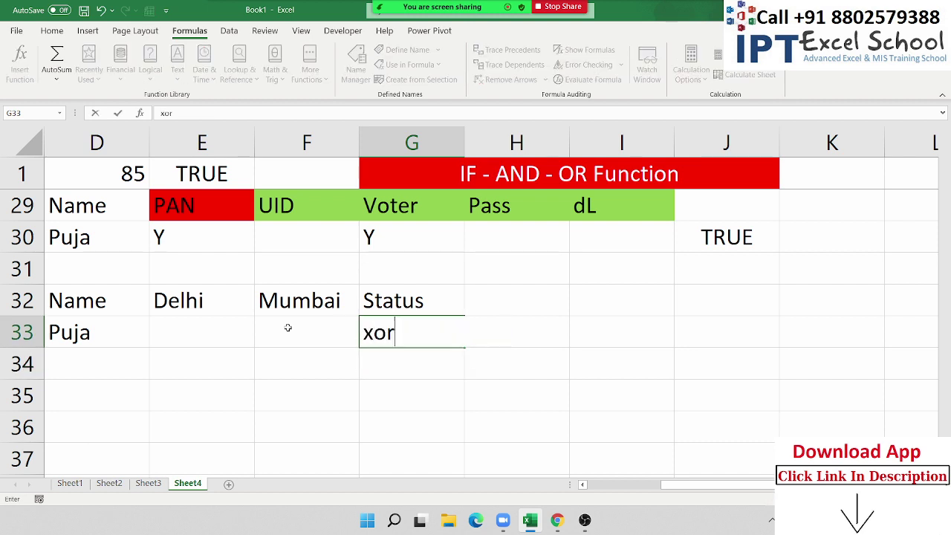
key(Tab)
key(Left)
key(F2)
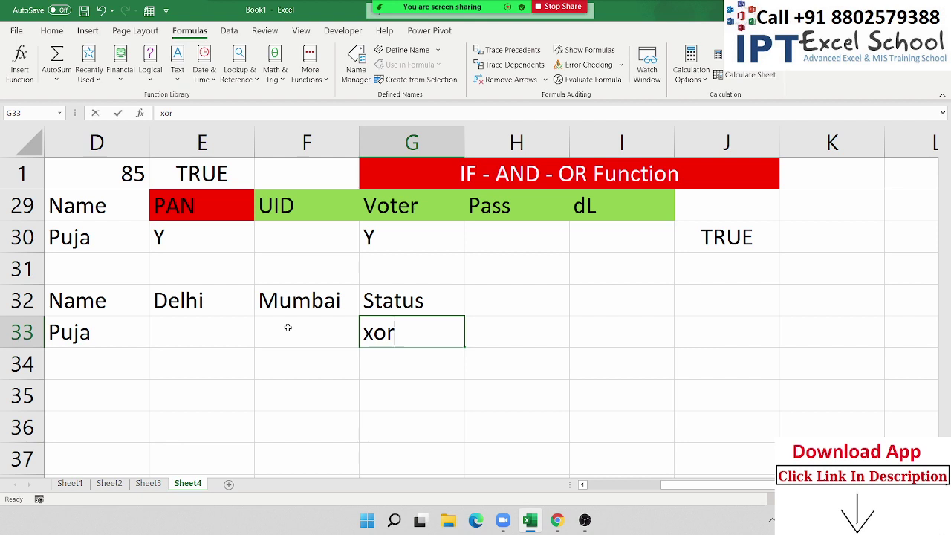
key(BackSpace)
key(BackSpace)
key(BackSpace)
Enter =XOR(E33="y",F33="y") in G33, which returns FALSE.
text(=xor)
key(Tab)
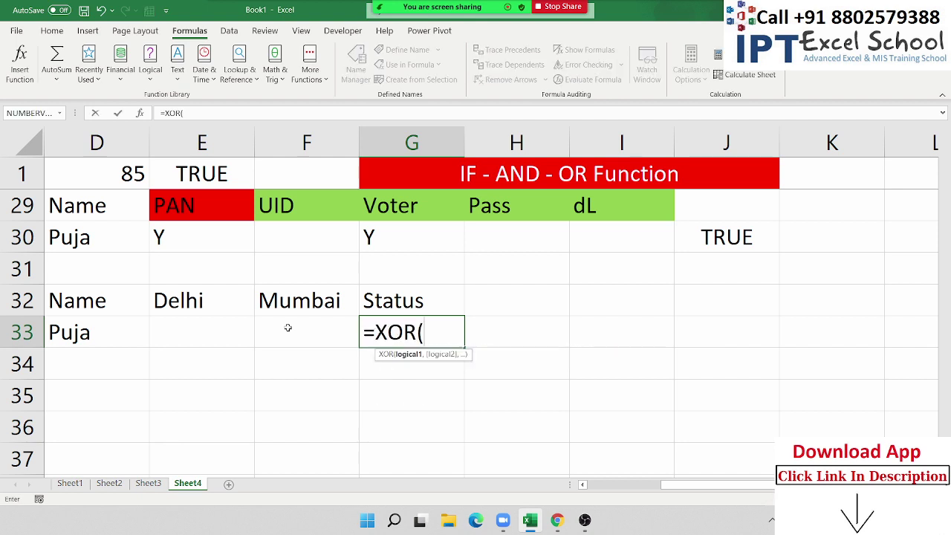
click(235, 335)
text(=)
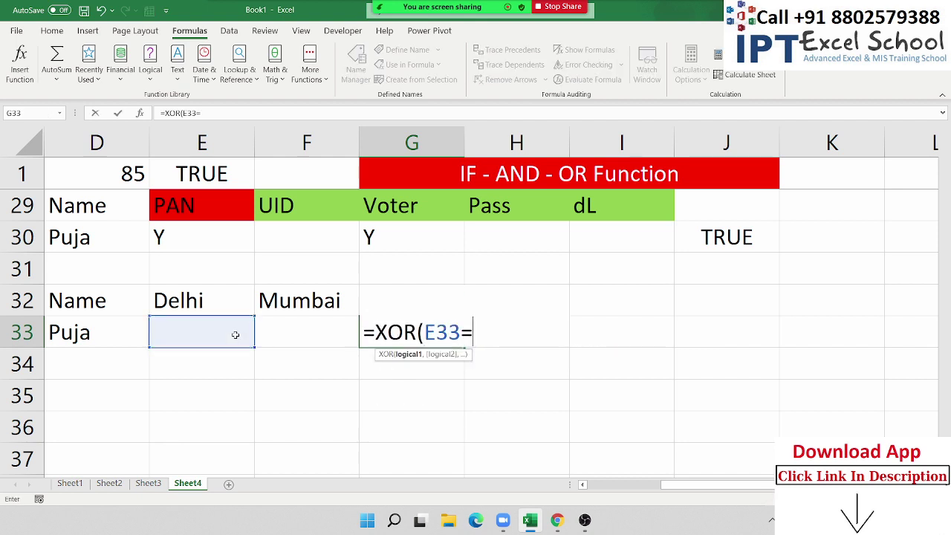
text("y"m)
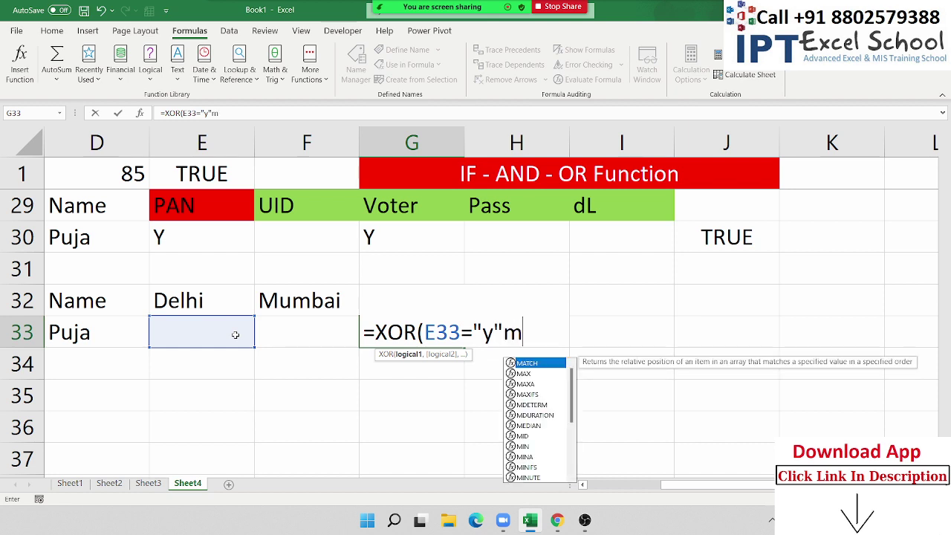
key(BackSpace)
text(,)
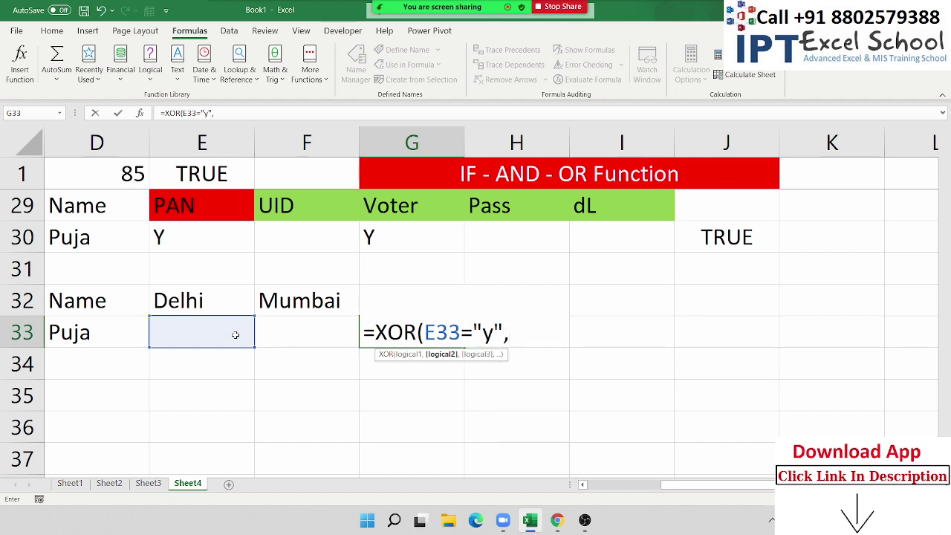
click(297, 342)
text(=")
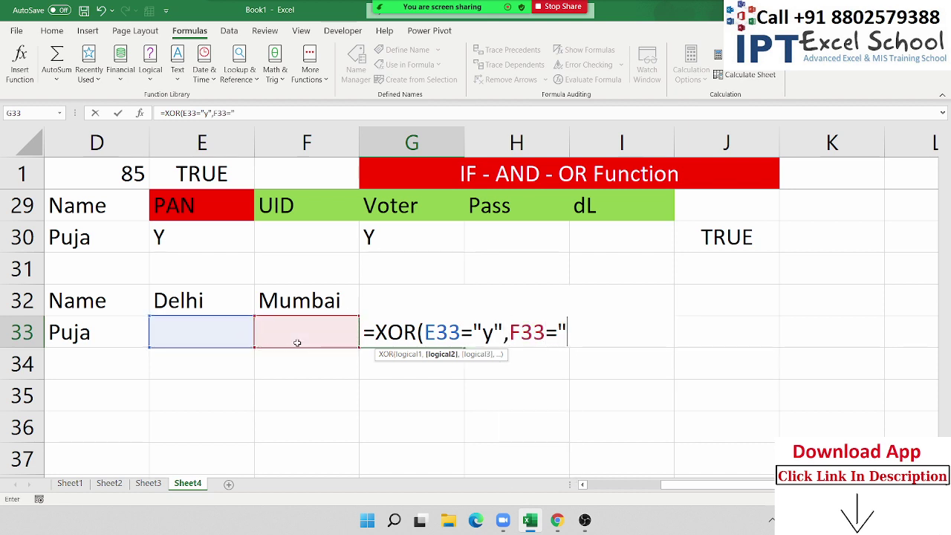
text(y"))
key(Return)
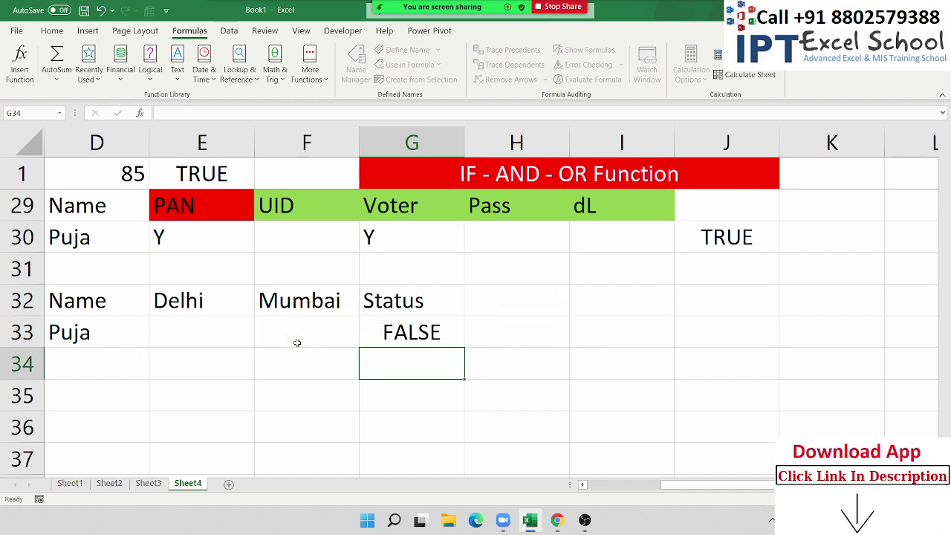
key(Up)
Test the XOR by entering Y in both Mumbai F33 and Delhi E33.
key(Left)
text(Y)
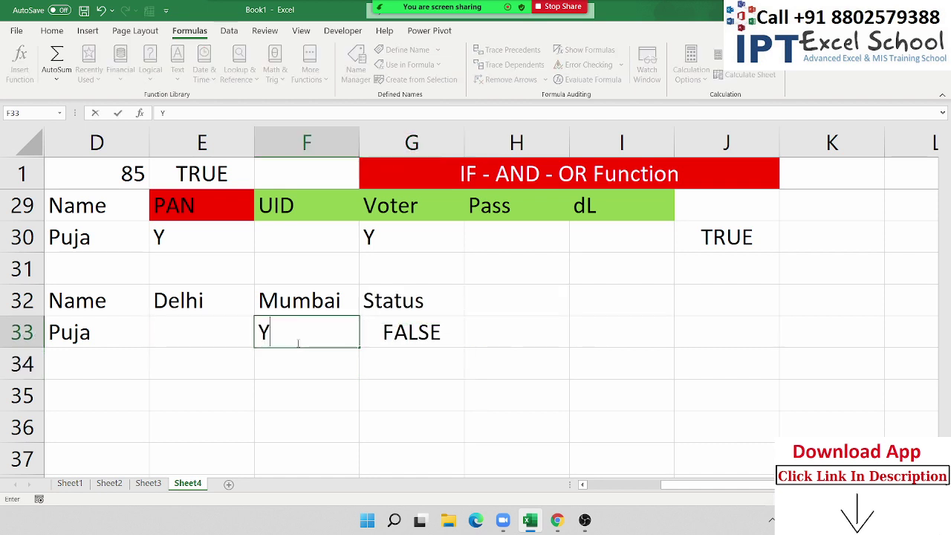
key(Return)
key(Up)
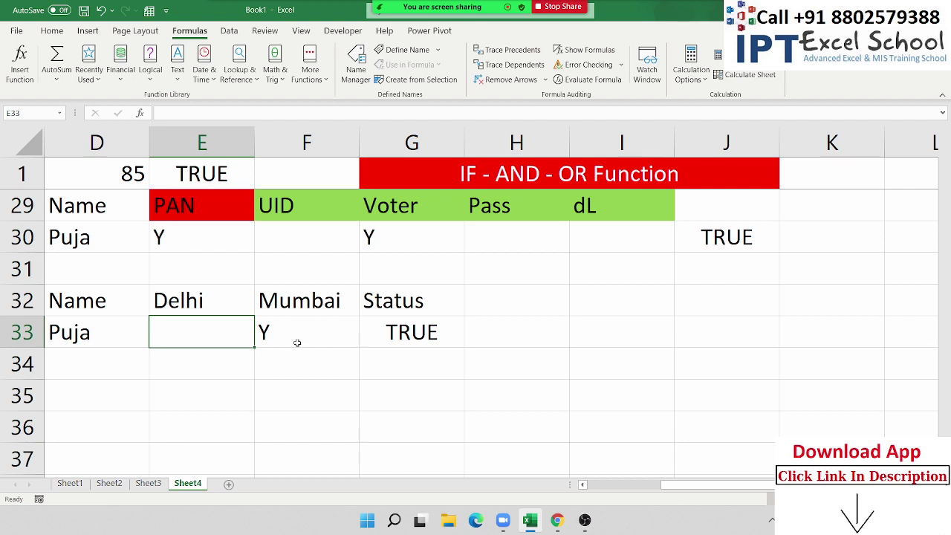
text(Y)
key(Return)
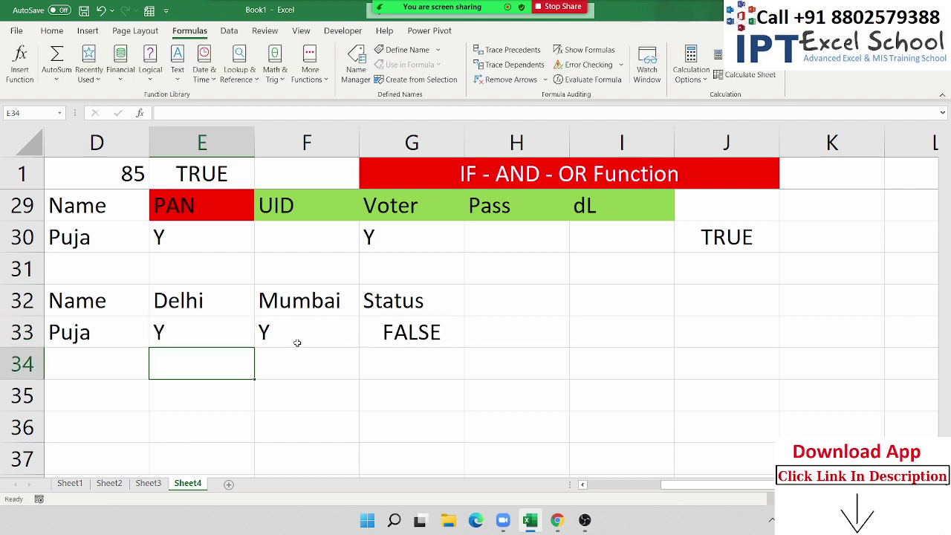
Change the Mumbai cell F33 to N.
key(Up)
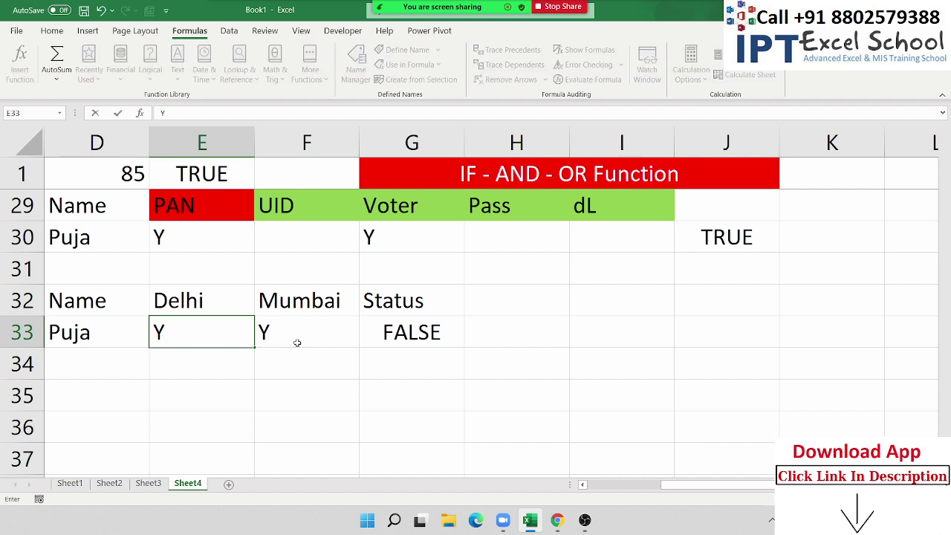
key(Tab)
text(N)
key(Return)
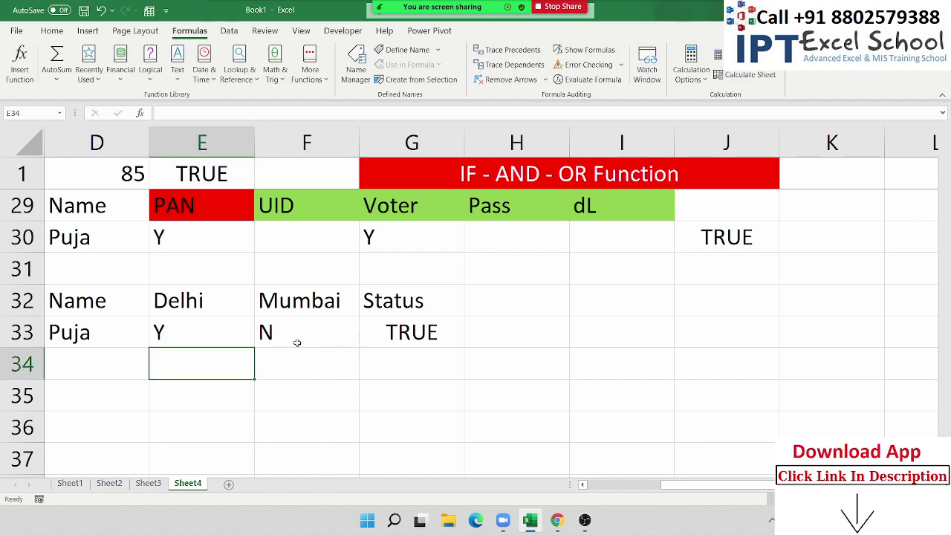
Clear E33:F33, then restore the Y and N values.
key(Up)
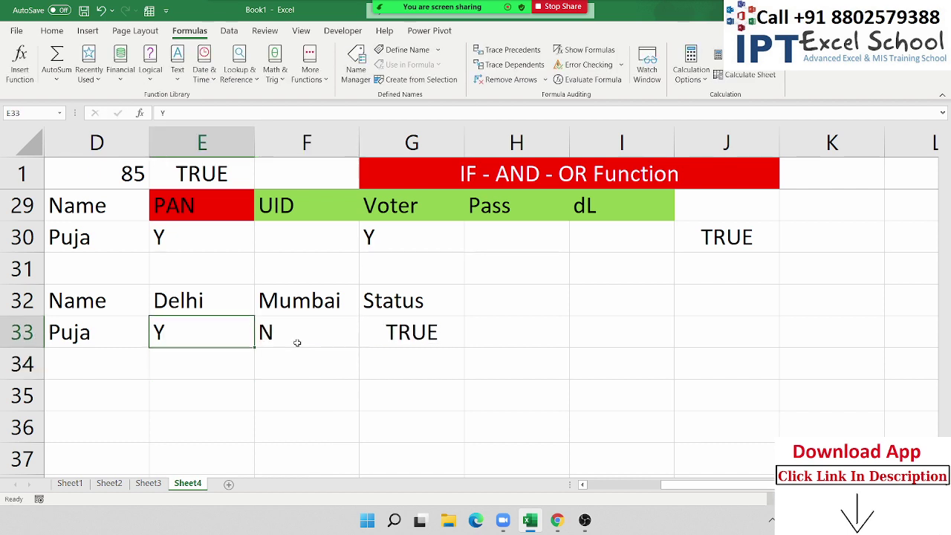
key(shift+Right)
key(Delete)
key(End)
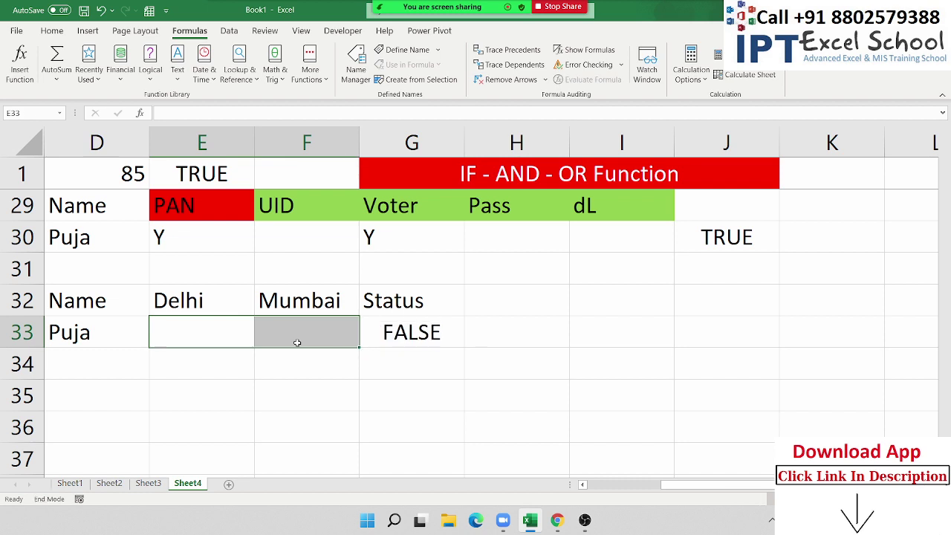
key(ctrl+v)
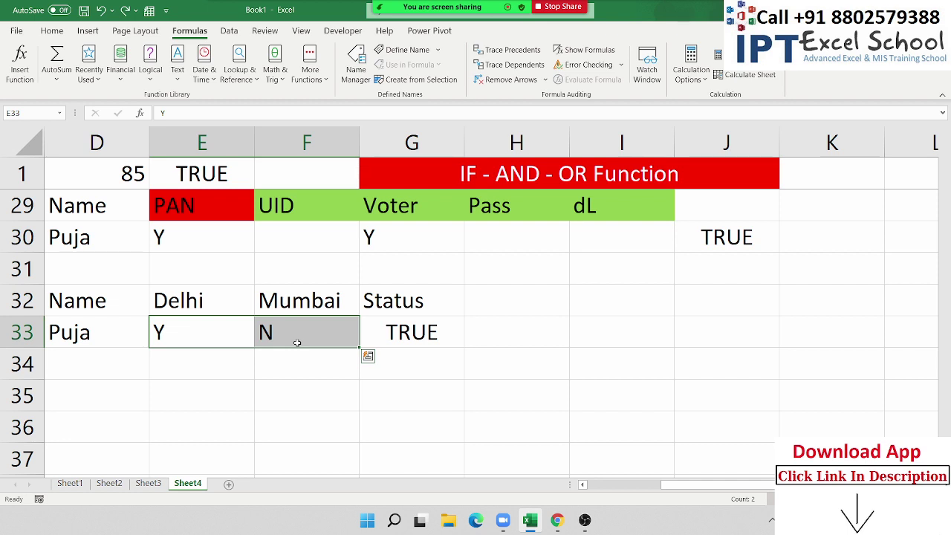
Review G33's XOR formula, which now shows TRUE.
click(297, 342)
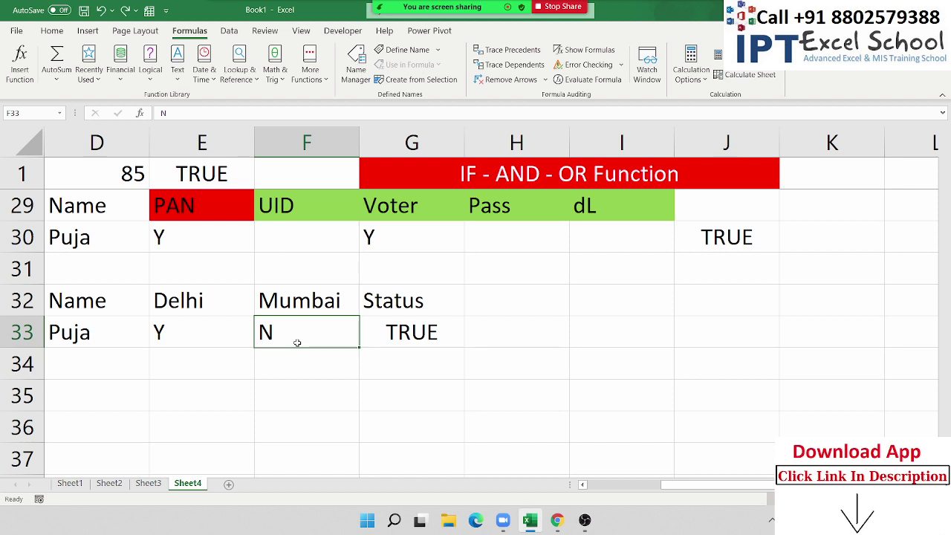
key(Right)
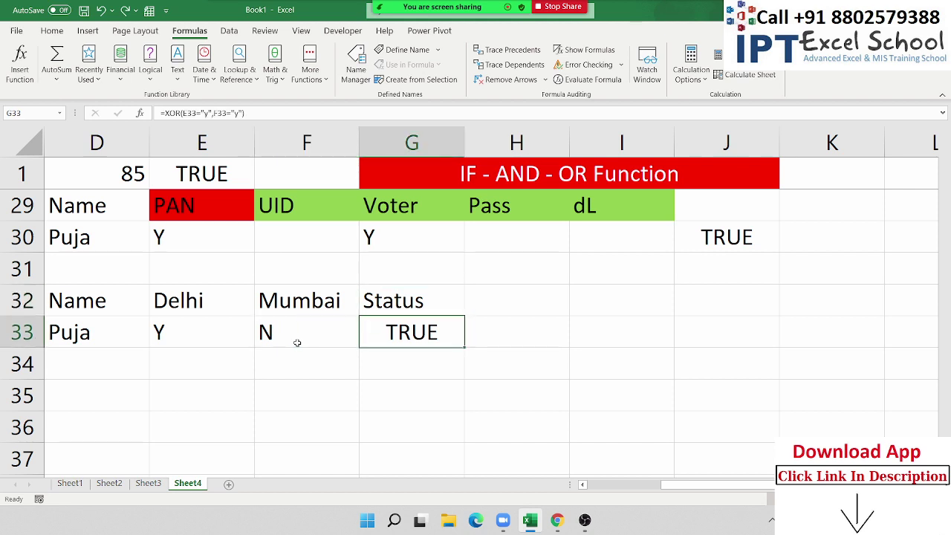
key(F2)
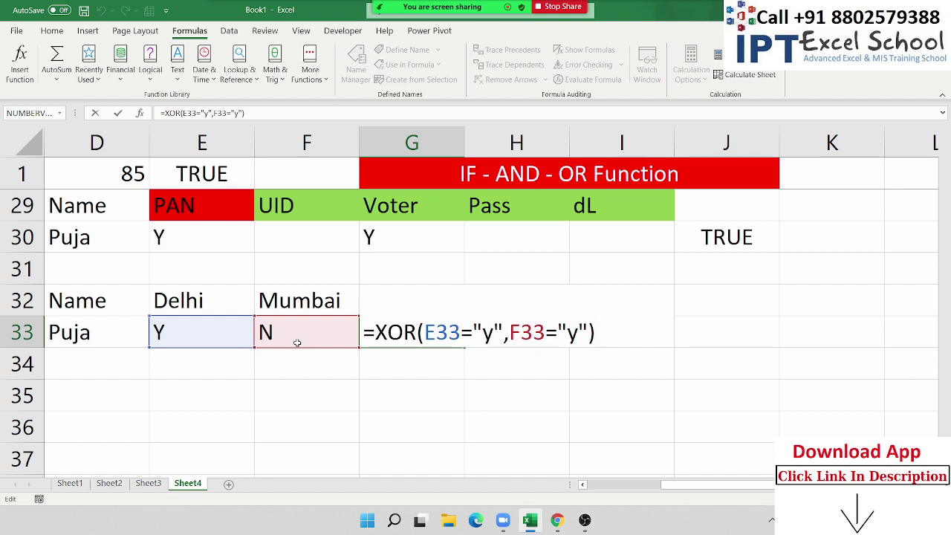
key(ctrl+Return)
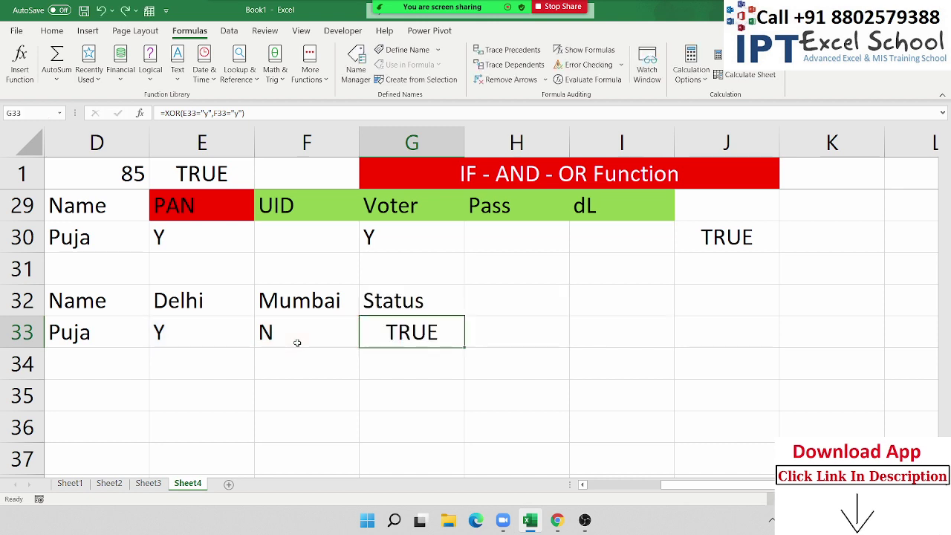